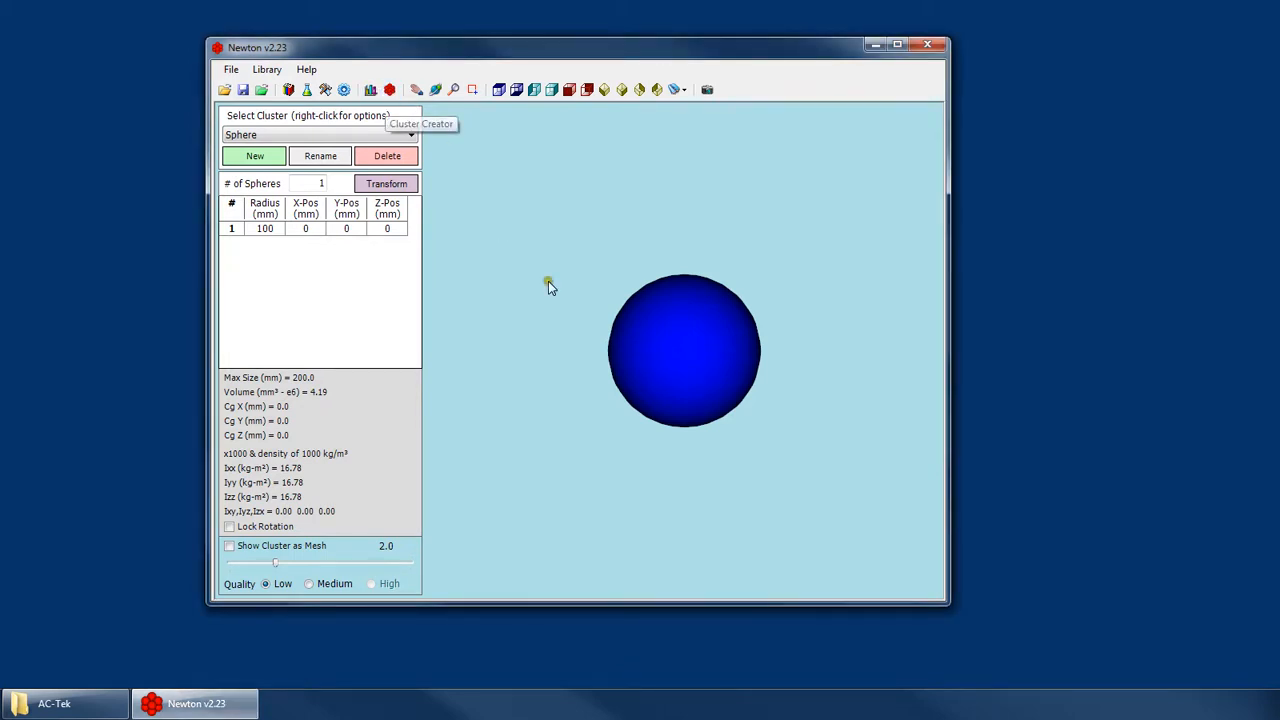
Open the particle size distribution editor and load the 30-60mm set to view its cluster groups.
left_click(375, 91)
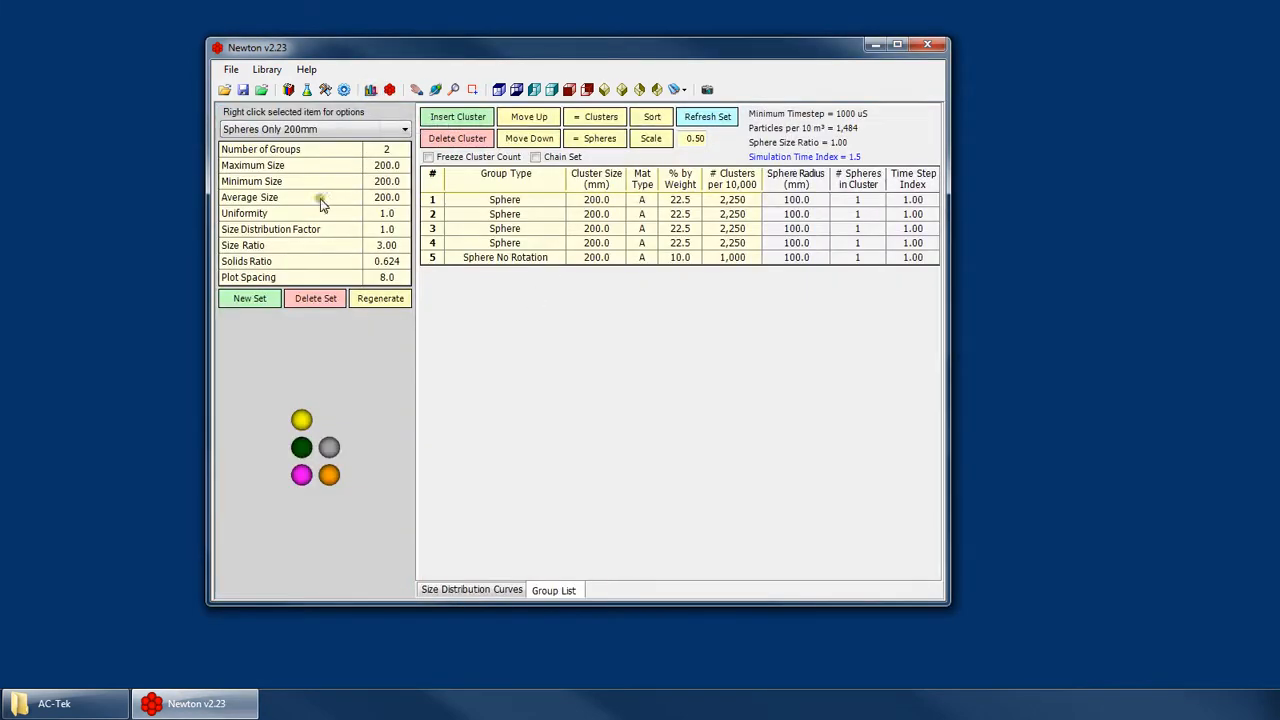
left_click(306, 131)
left_click(300, 199)
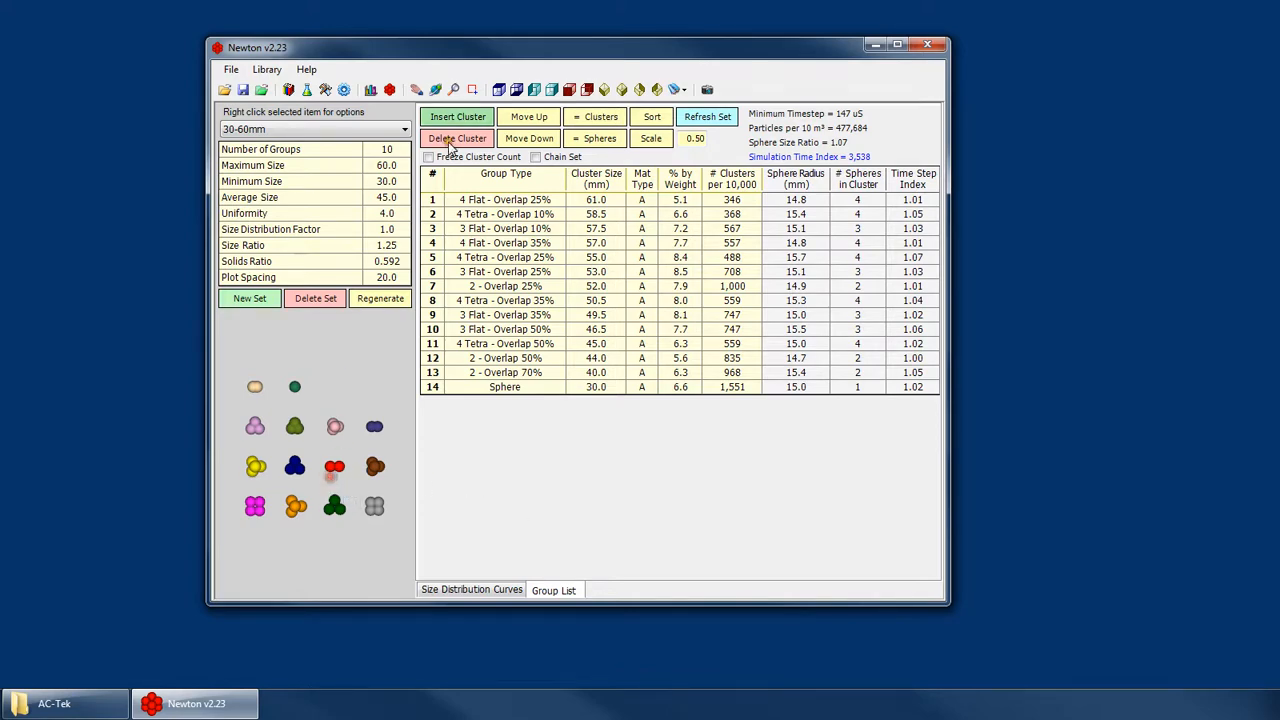
Return to the Cluster Creator, maximize the window, look through the available cluster list and select the Sphere cluster.
left_click(390, 91)
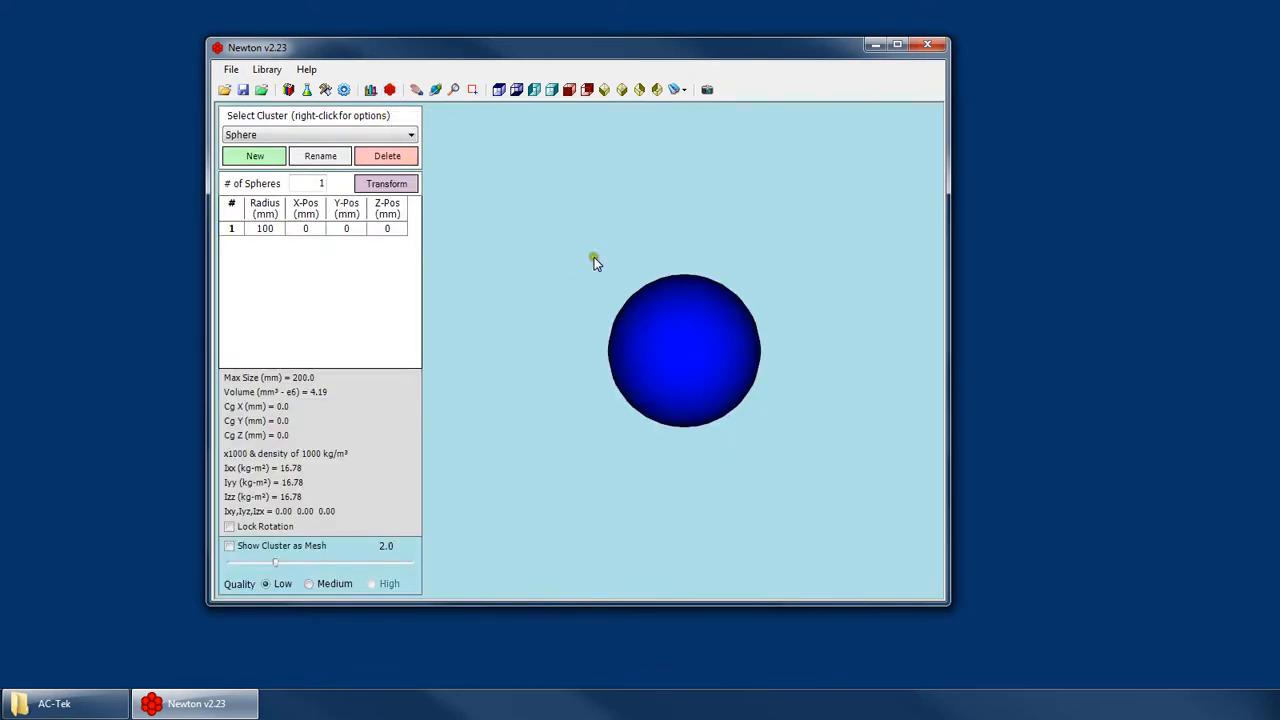
double_click(672, 50)
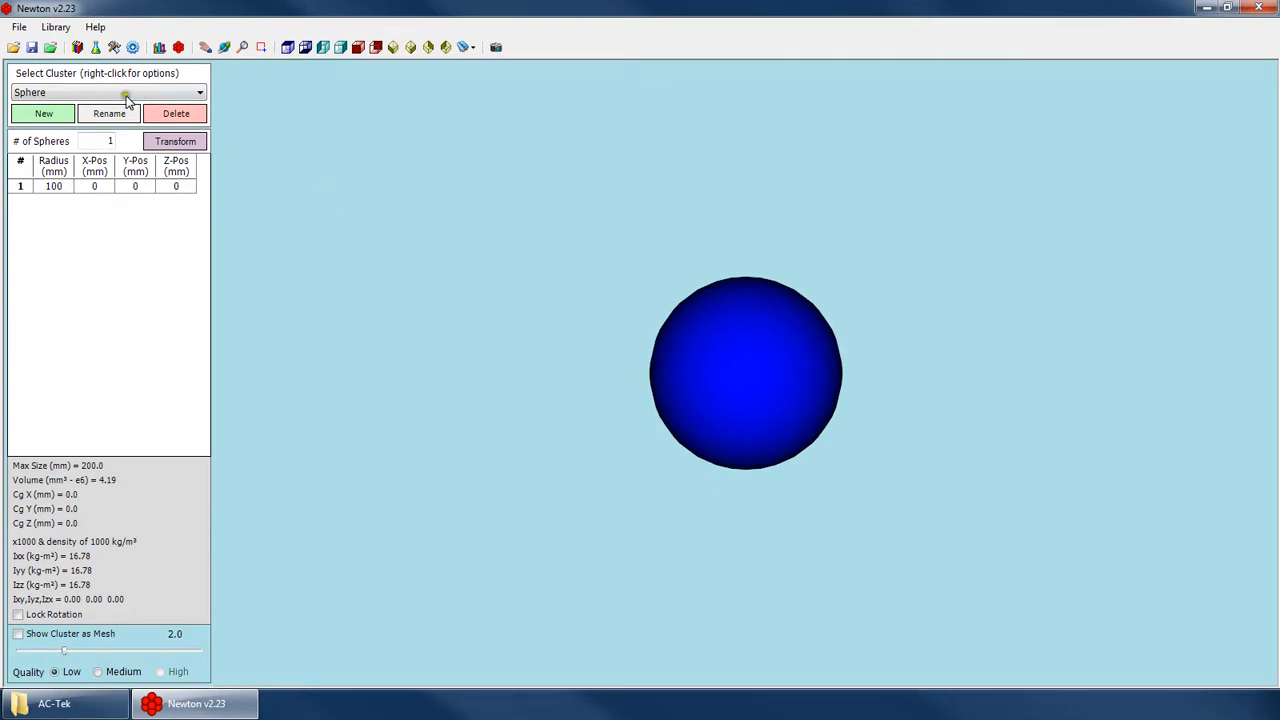
left_click(52, 92)
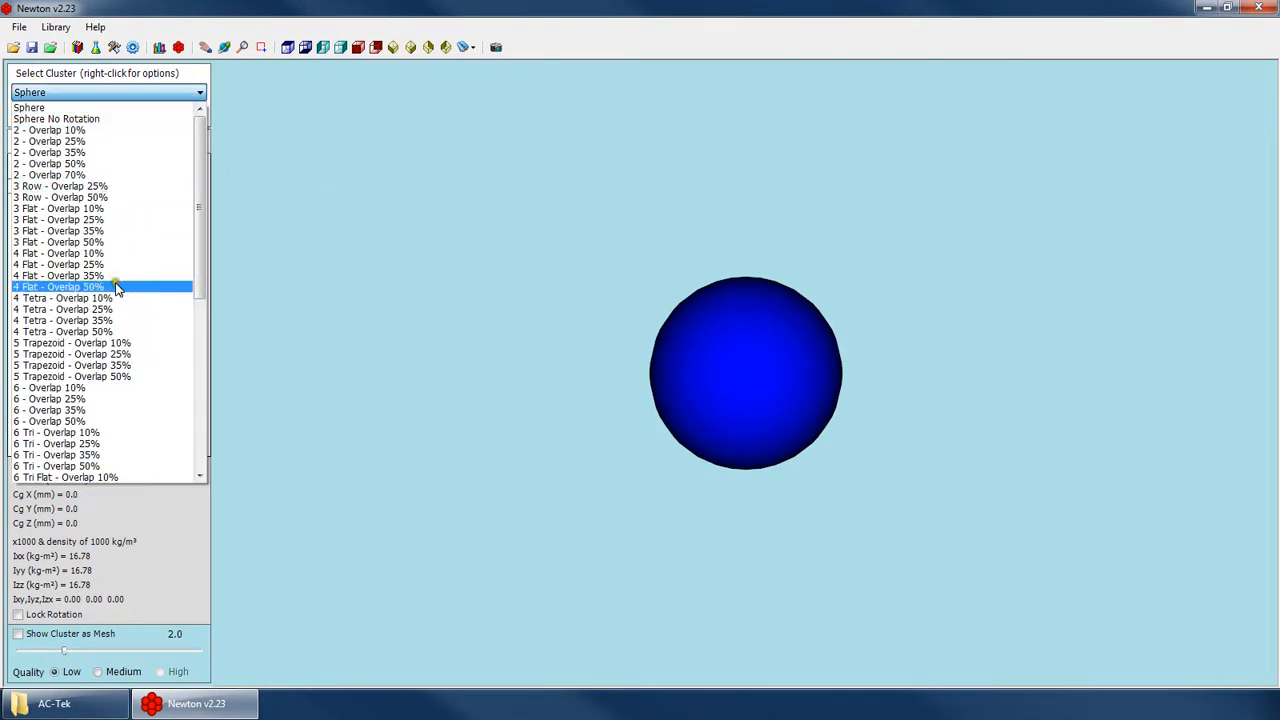
scroll(110, 300, "down", 10)
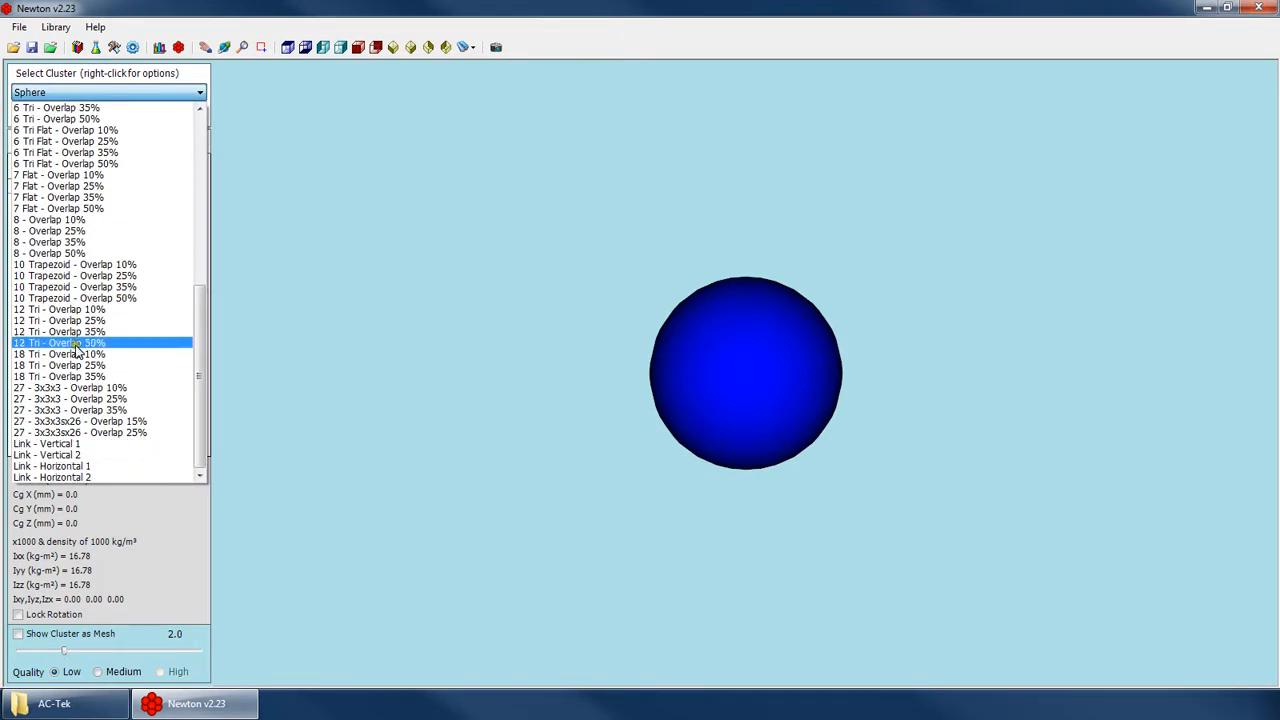
scroll(120, 326, "up", 1)
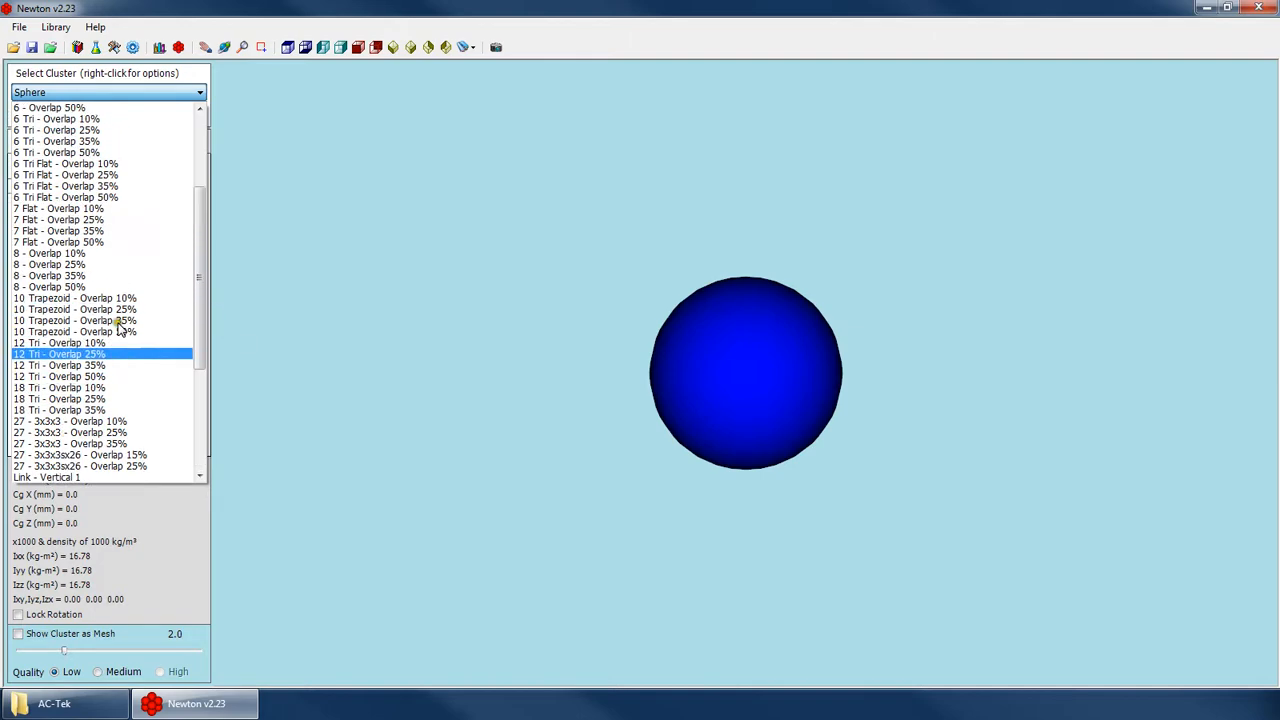
scroll(120, 326, "up", 9)
left_click(95, 104)
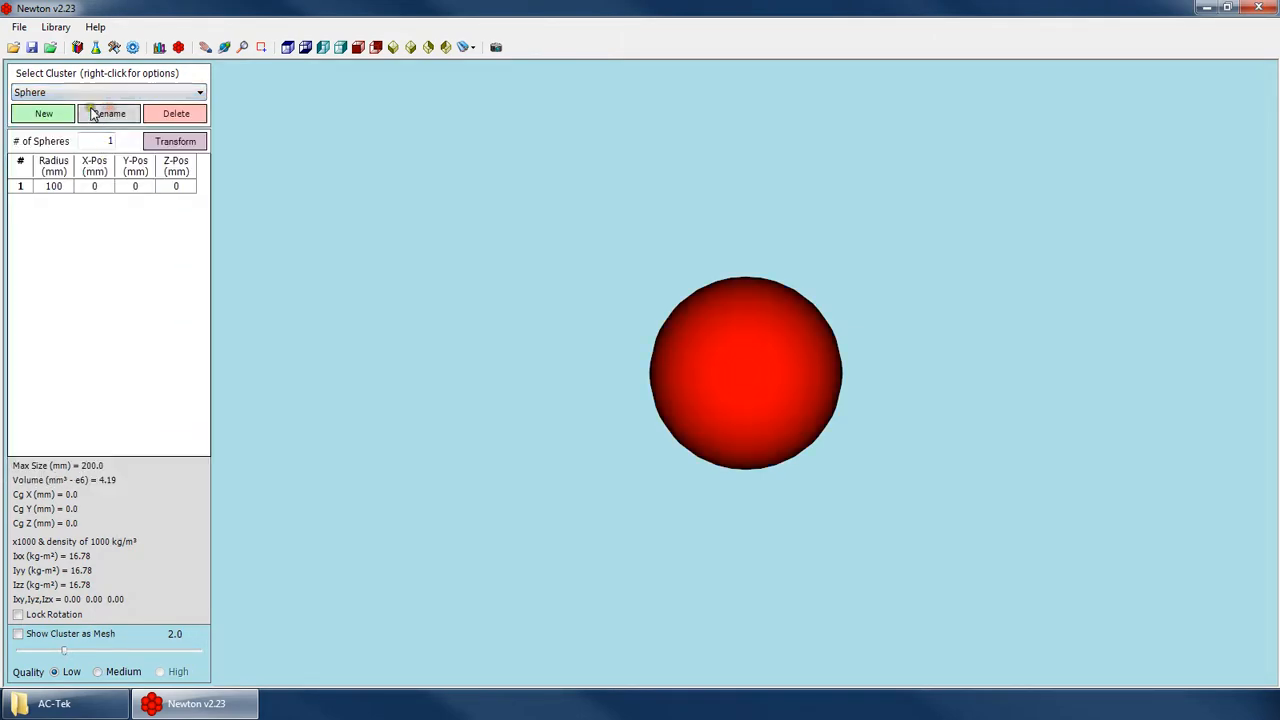
Load the 4 Flat - Overlap 25% cluster and examine its copy, move, export and import options.
left_click(100, 92)
left_click(135, 275)
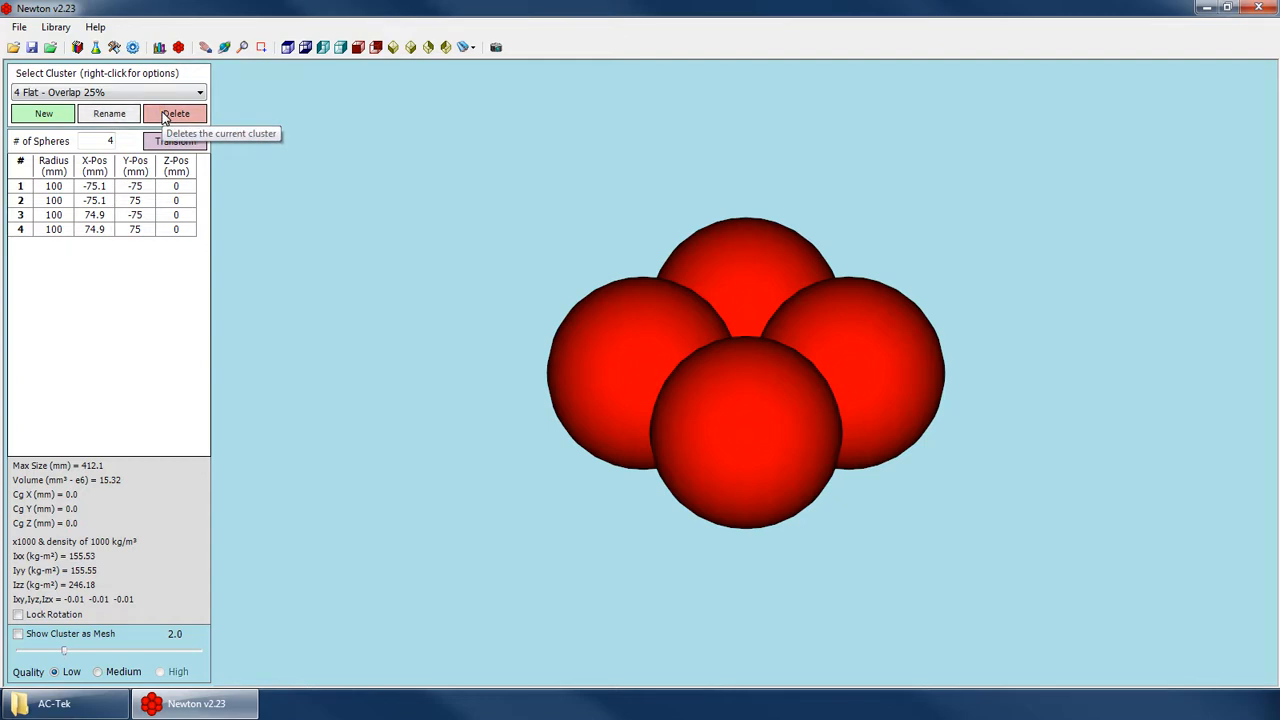
right_click(113, 91)
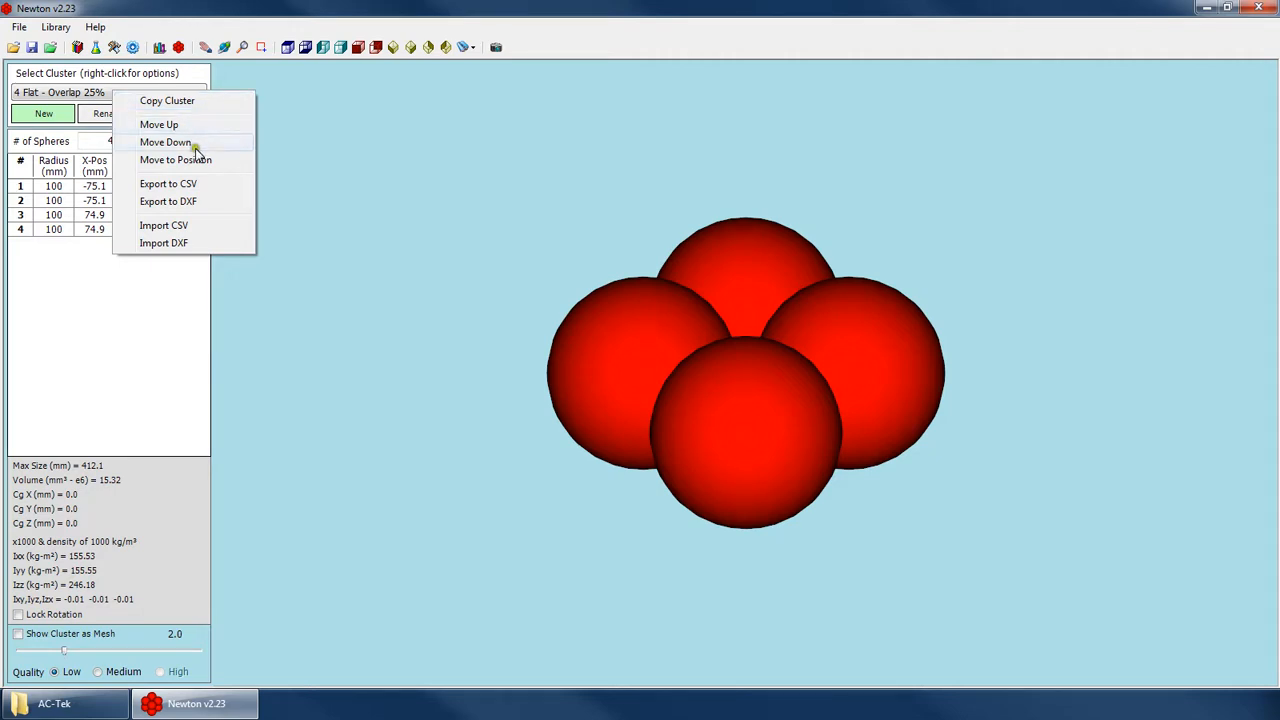
left_click(83, 88)
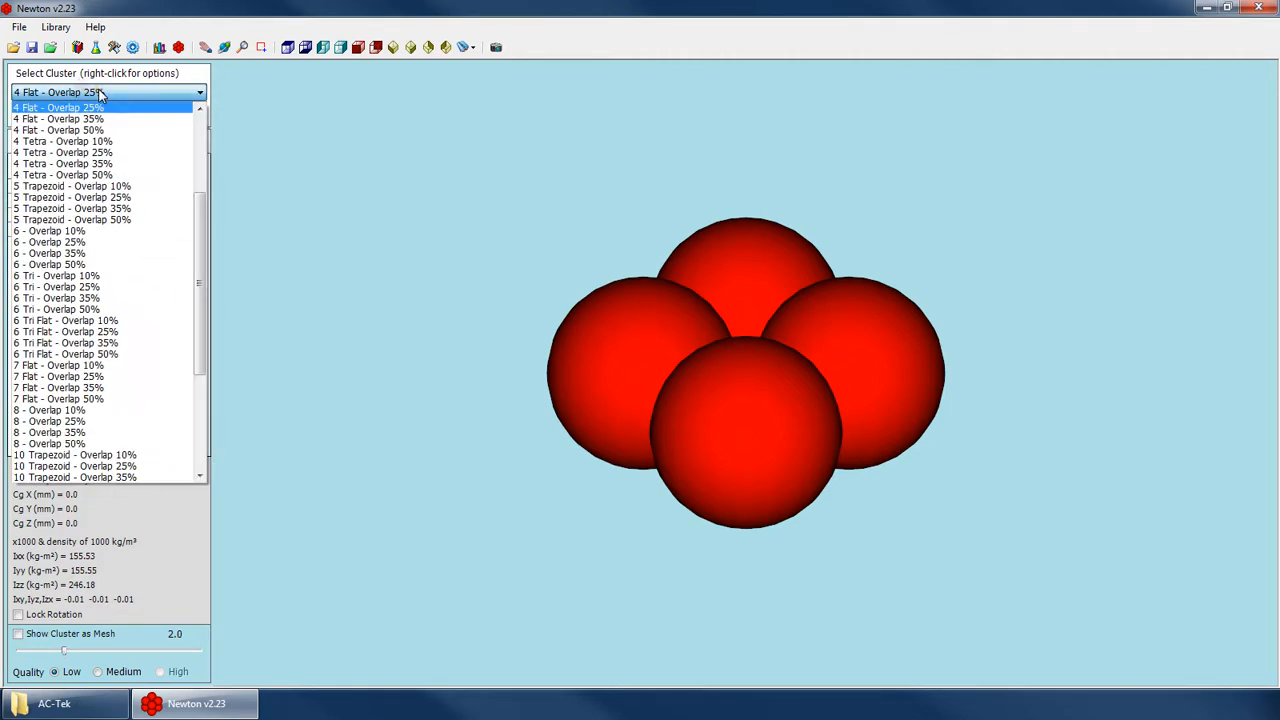
left_click(99, 89)
right_click(142, 89)
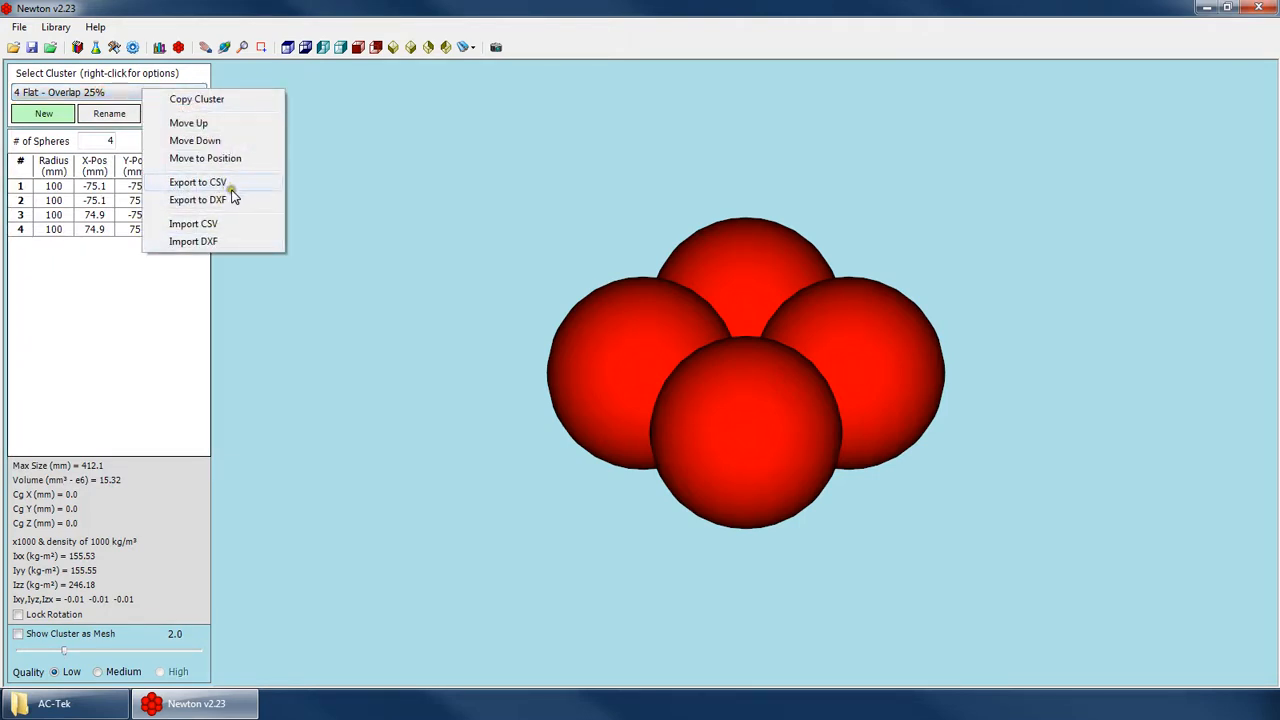
left_click(110, 77)
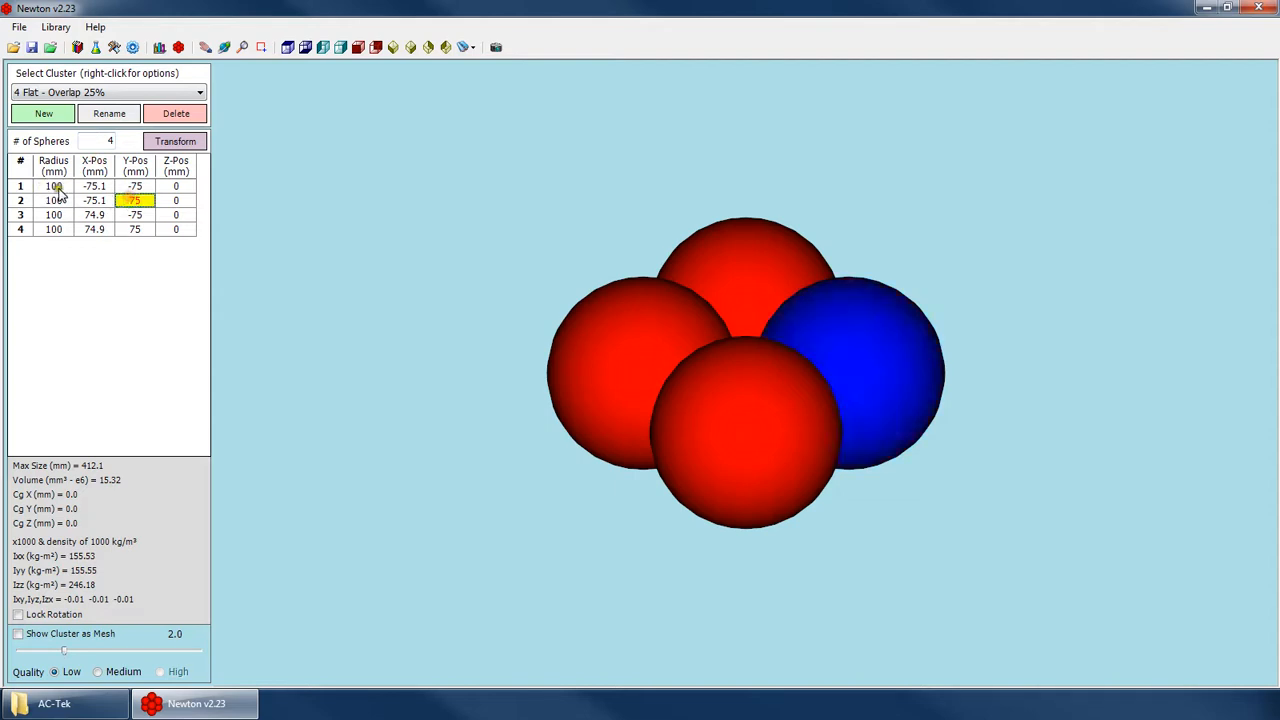
Load the 18 Tri - Overlap 10% cluster and display its particles as transparent, as wireframe and again as solid.
left_click(95, 92)
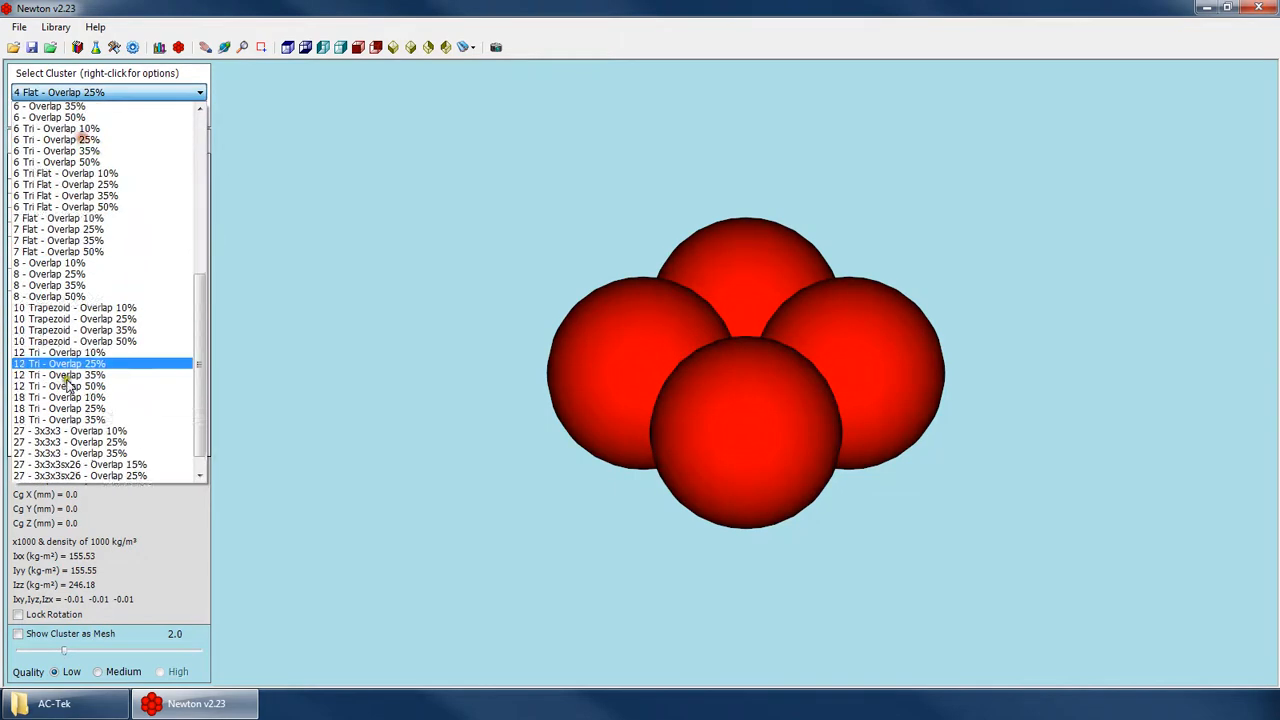
left_click(94, 360)
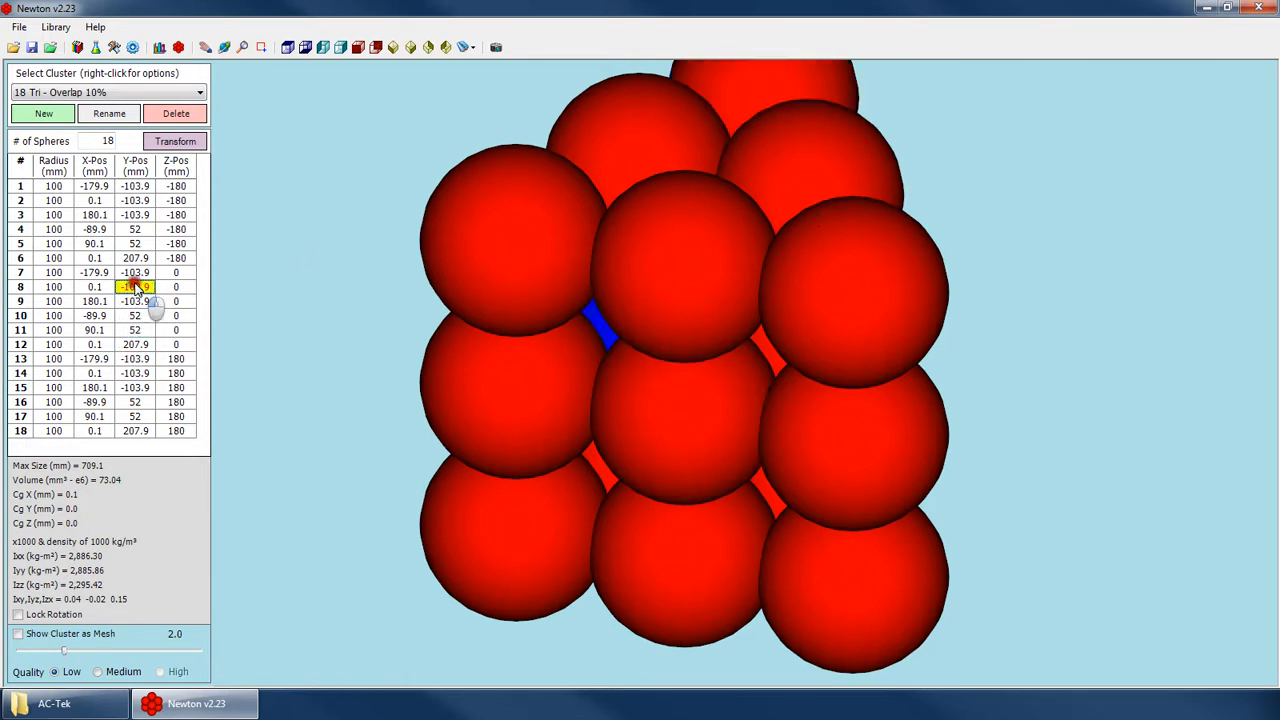
right_click(560, 302)
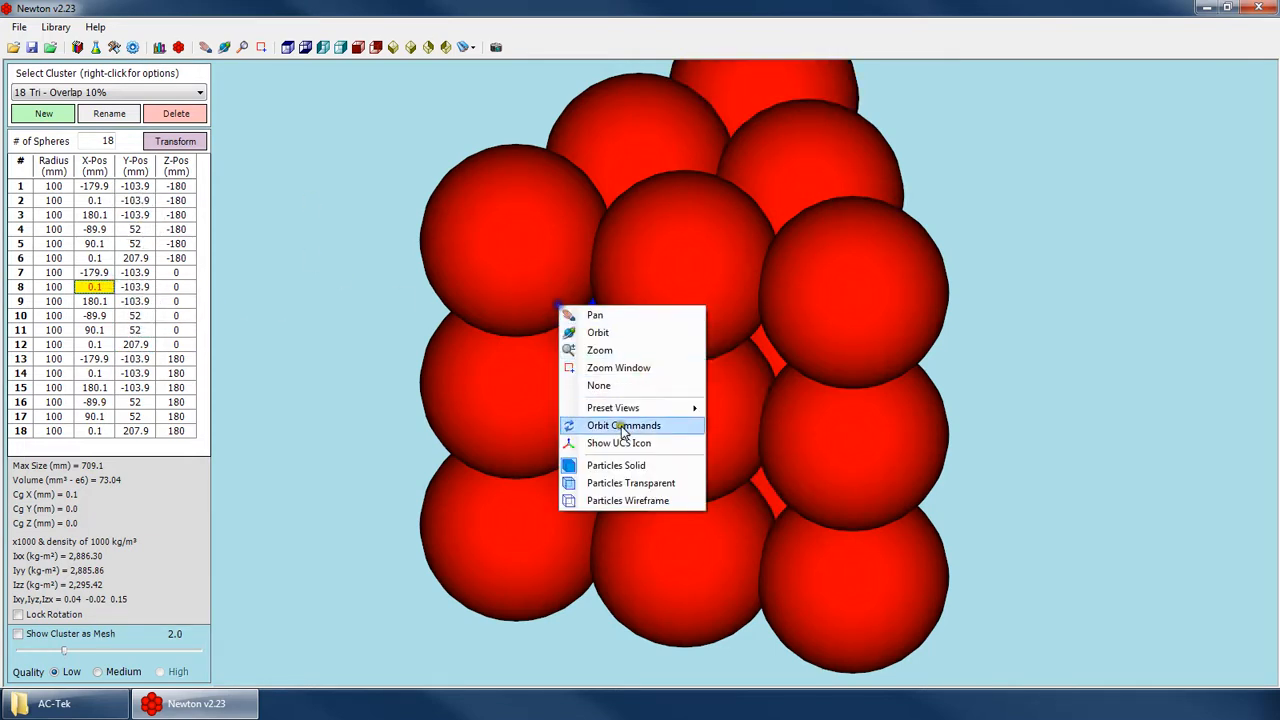
left_click(643, 487)
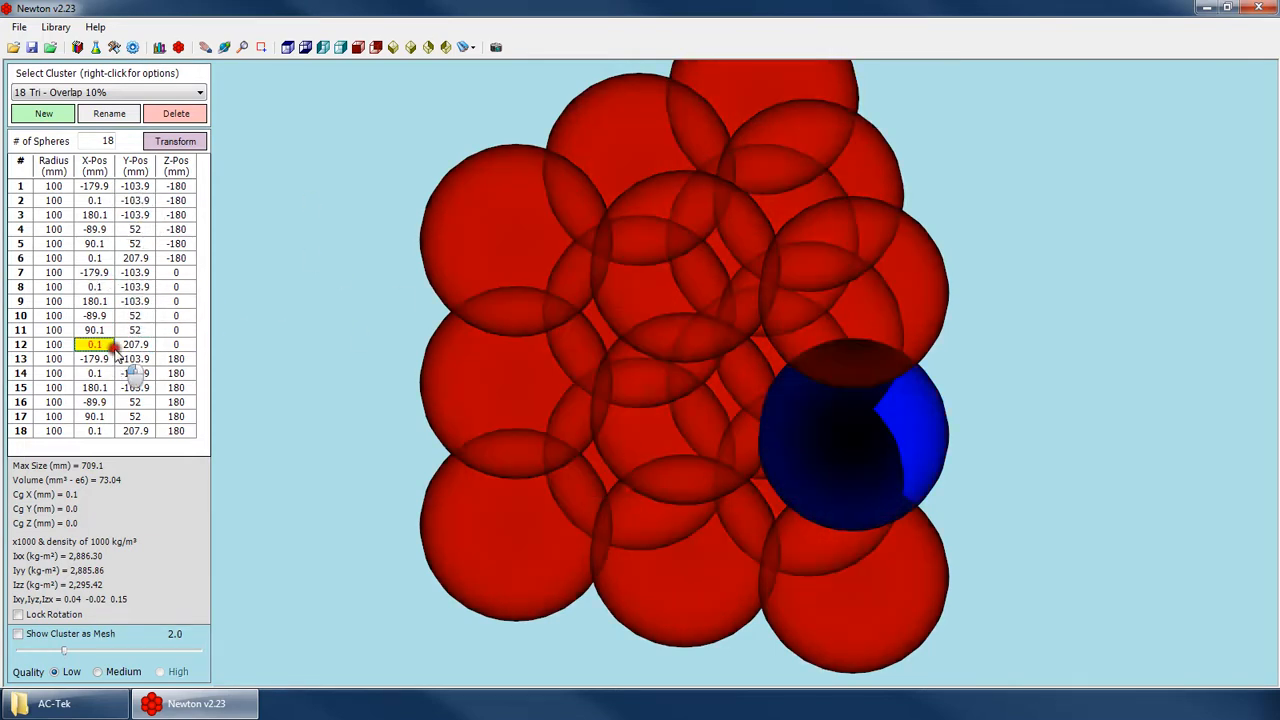
right_click(567, 316)
left_click(631, 511)
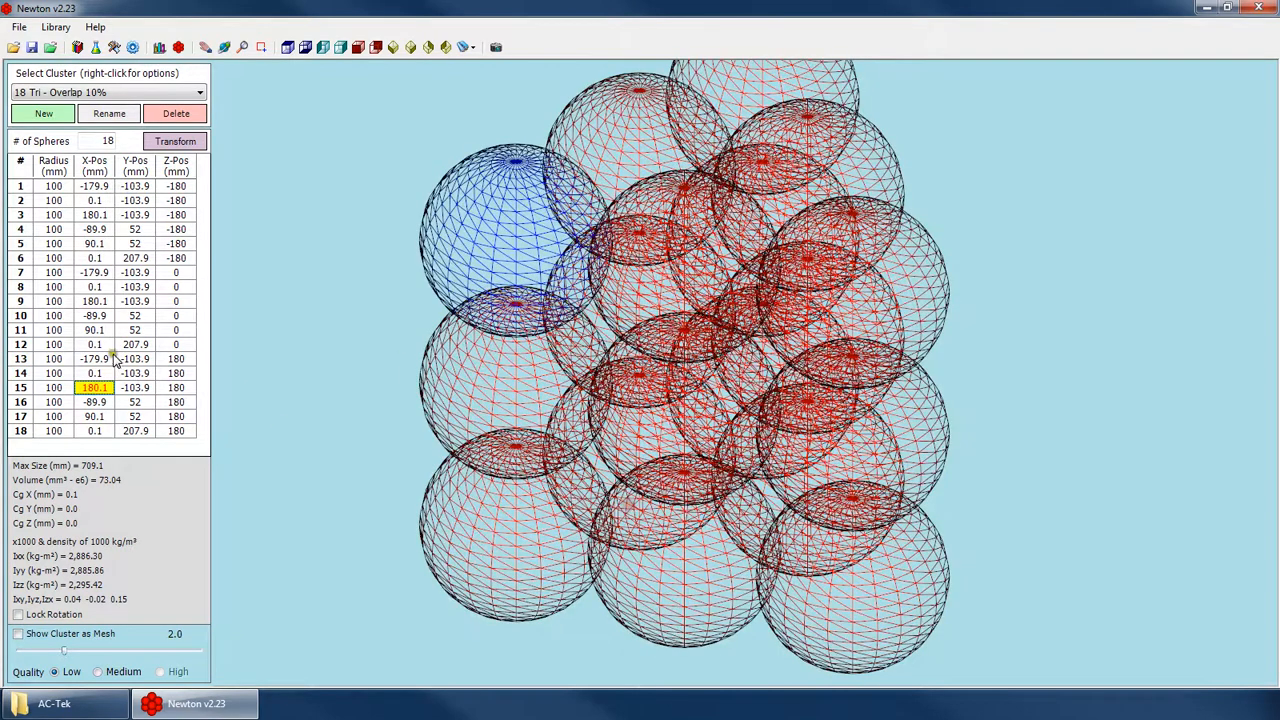
right_click(554, 282)
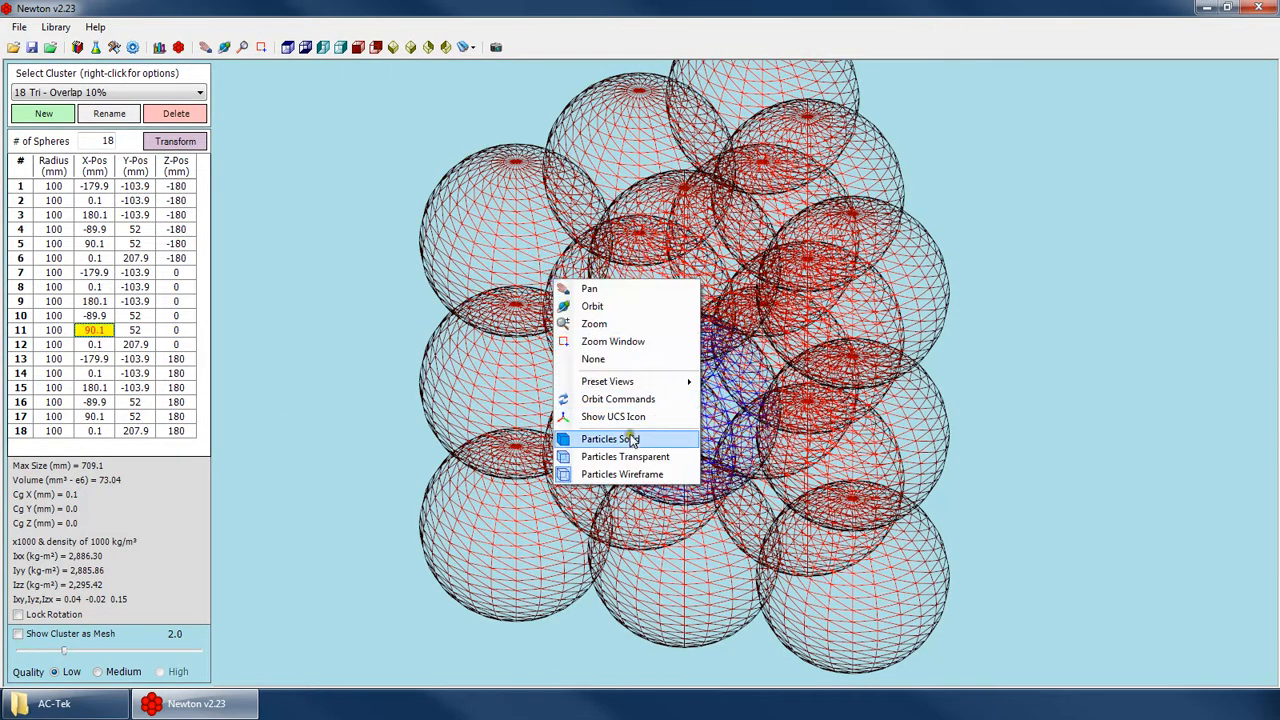
left_click(622, 436)
Show the UCS icon and orbit the 18-sphere cluster to view its triangular shape.
right_click(334, 158)
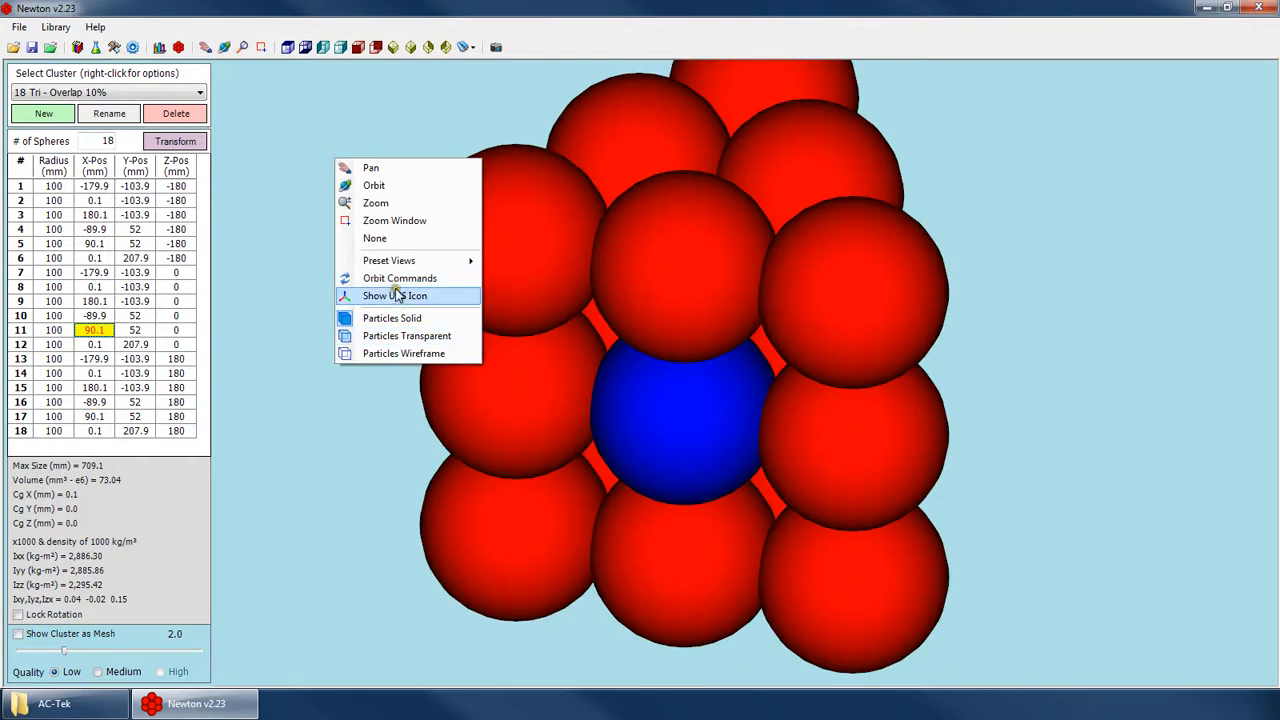
left_click(397, 296)
right_click(579, 227)
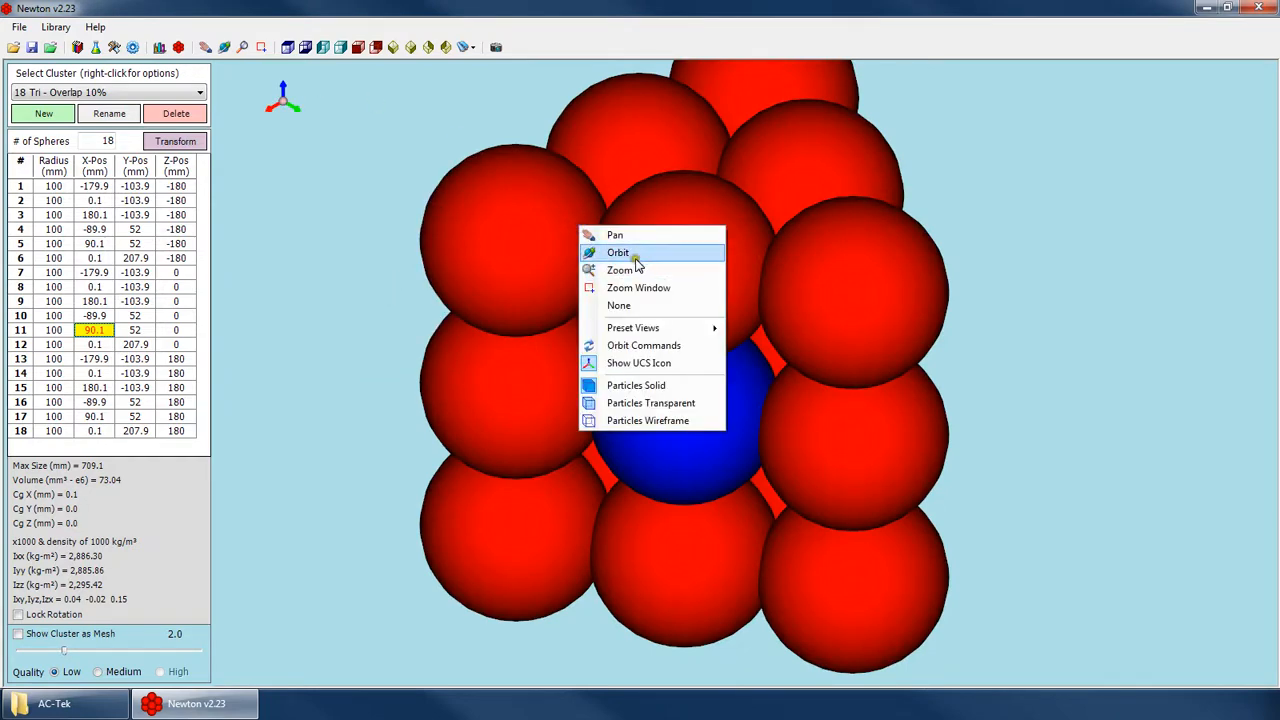
left_click(636, 257)
left_click_drag(680, 290, 620, 280)
scroll(651, 329, "down", 4)
left_click_drag(635, 228, 540, 330)
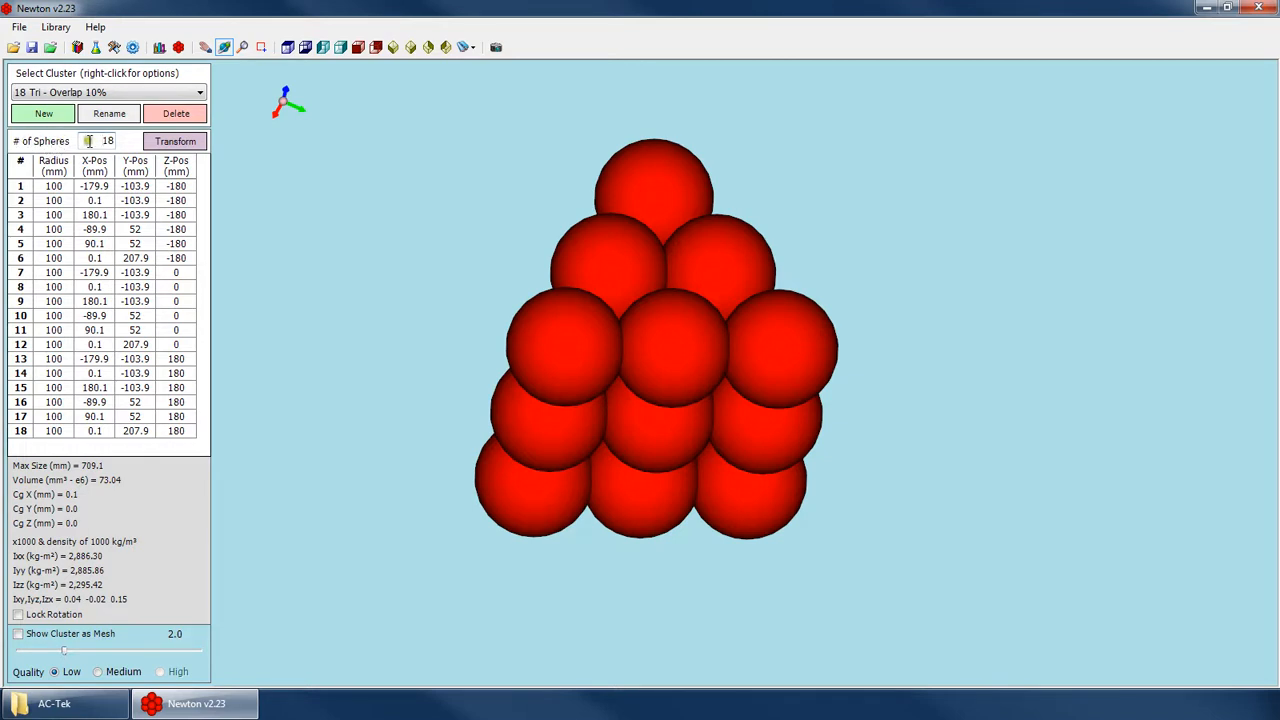
Examine the Transform Cluster options for the 18-sphere cluster, and switch Lock Rotation on and off again.
left_click_drag(89, 141, 128, 144)
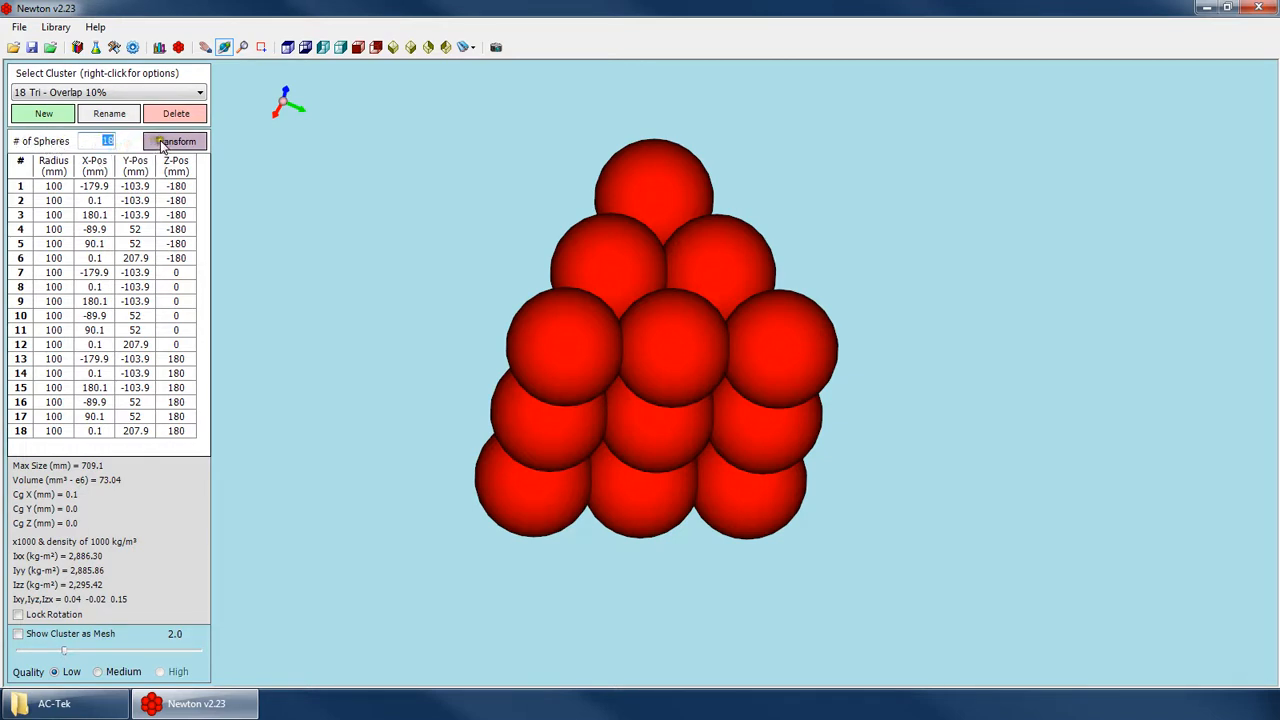
left_click(168, 141)
left_click_drag(640, 245, 1023, 152)
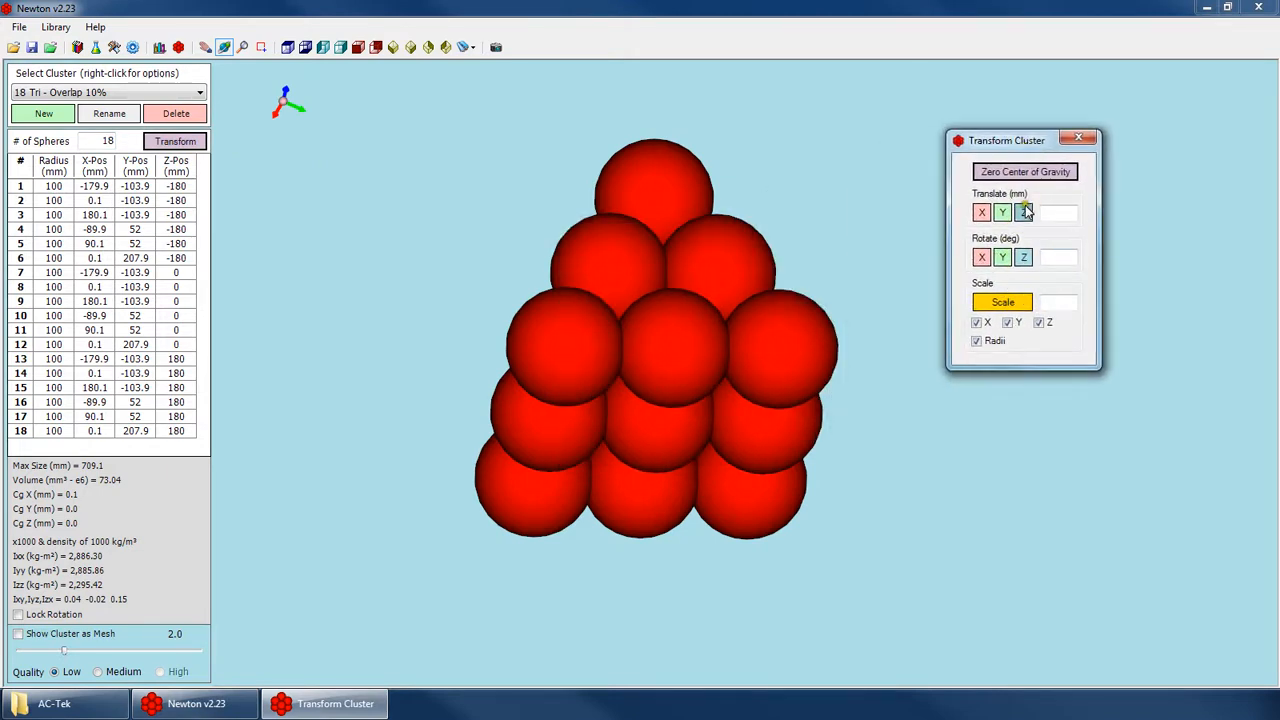
left_click(1091, 136)
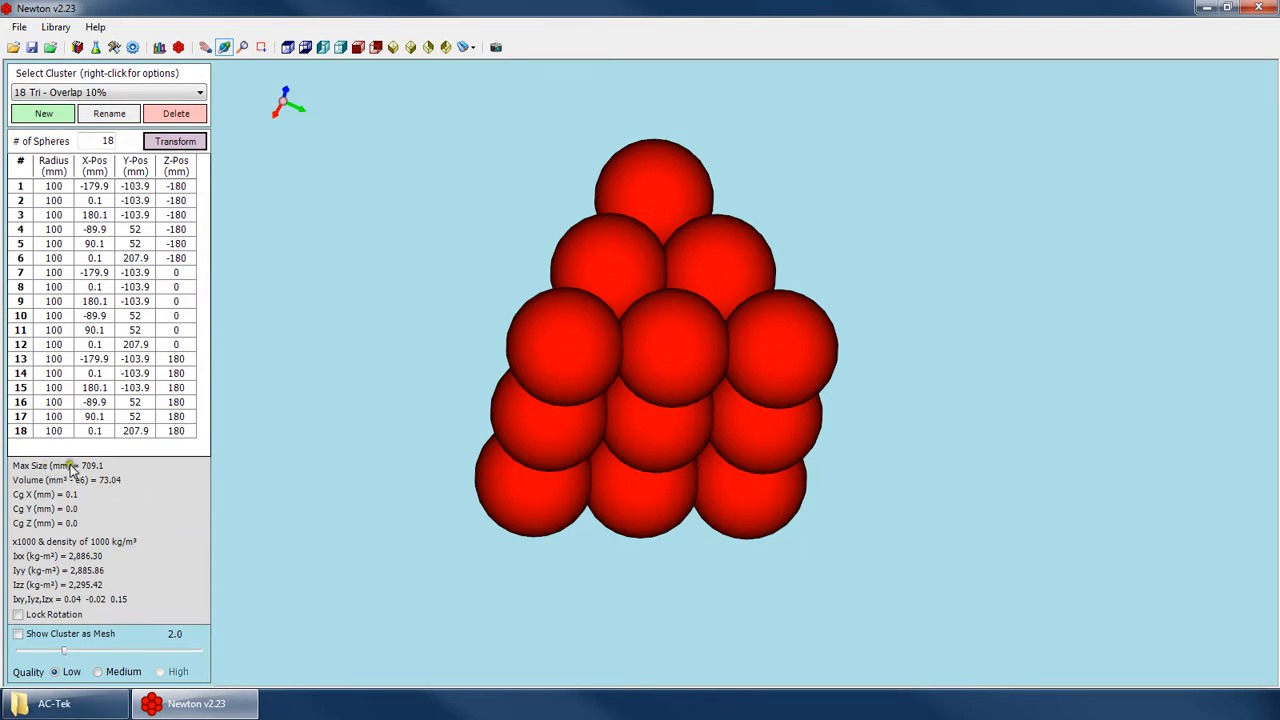
left_click(43, 618)
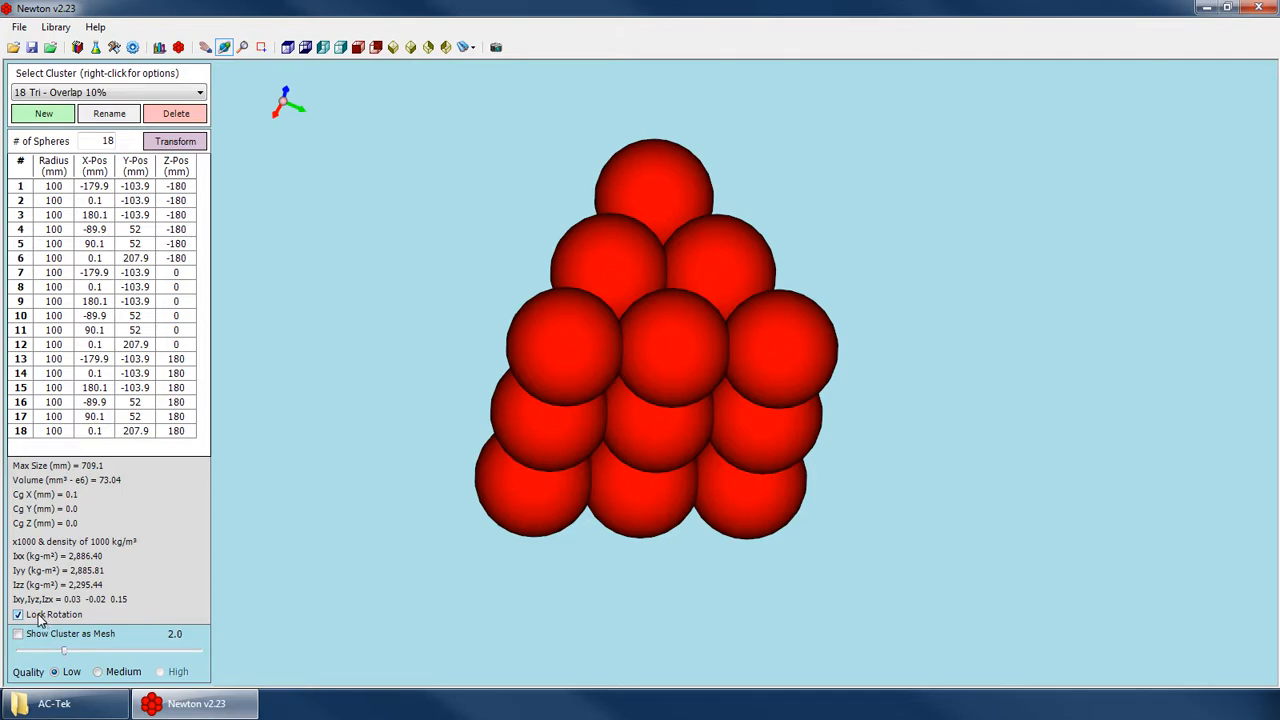
left_click(40, 617)
Load the Sphere cluster and the 5 Trapezoid - Overlap 25% cluster, viewing the trapezoid from another angle.
left_click(110, 97)
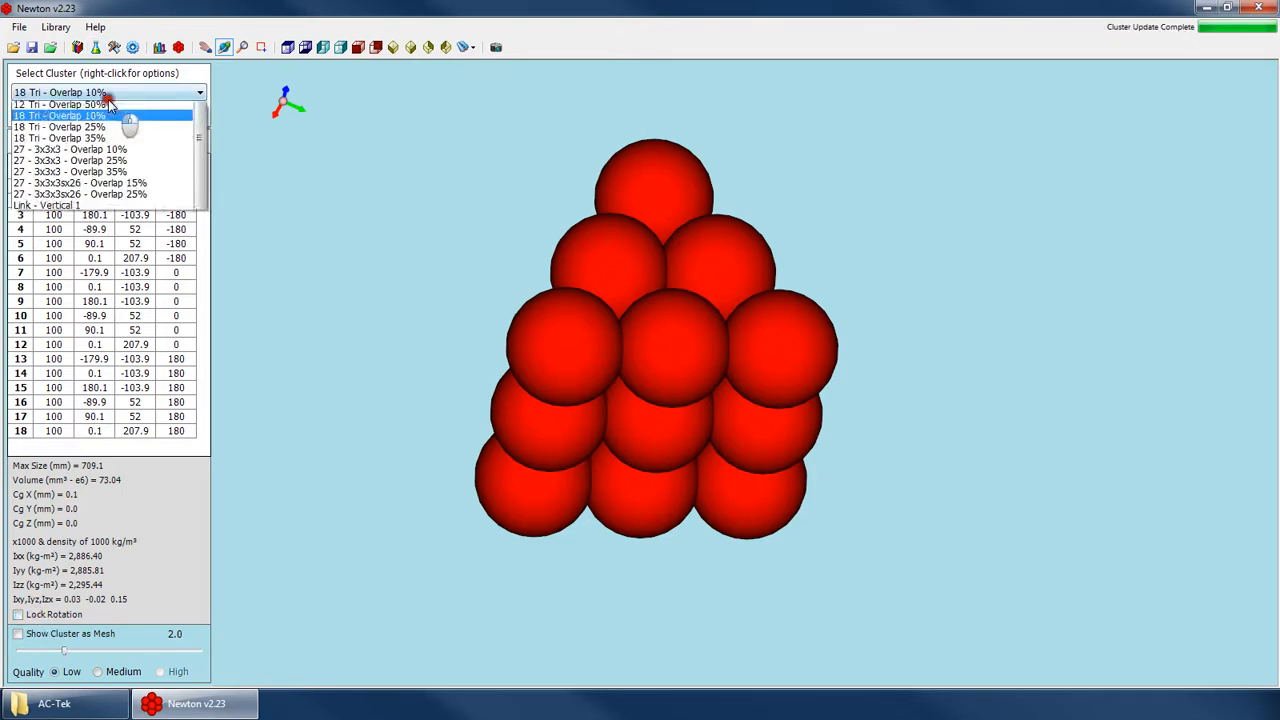
scroll(75, 130, "up", 8)
left_click(78, 104)
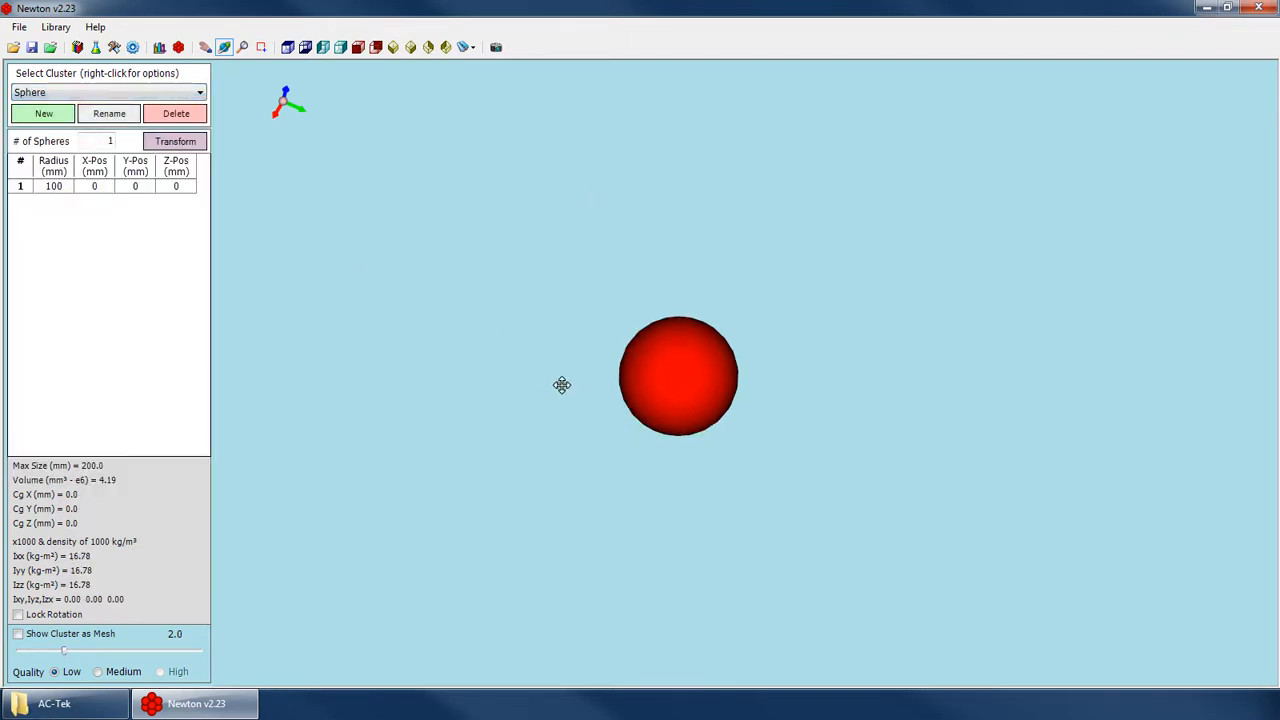
left_click(75, 91)
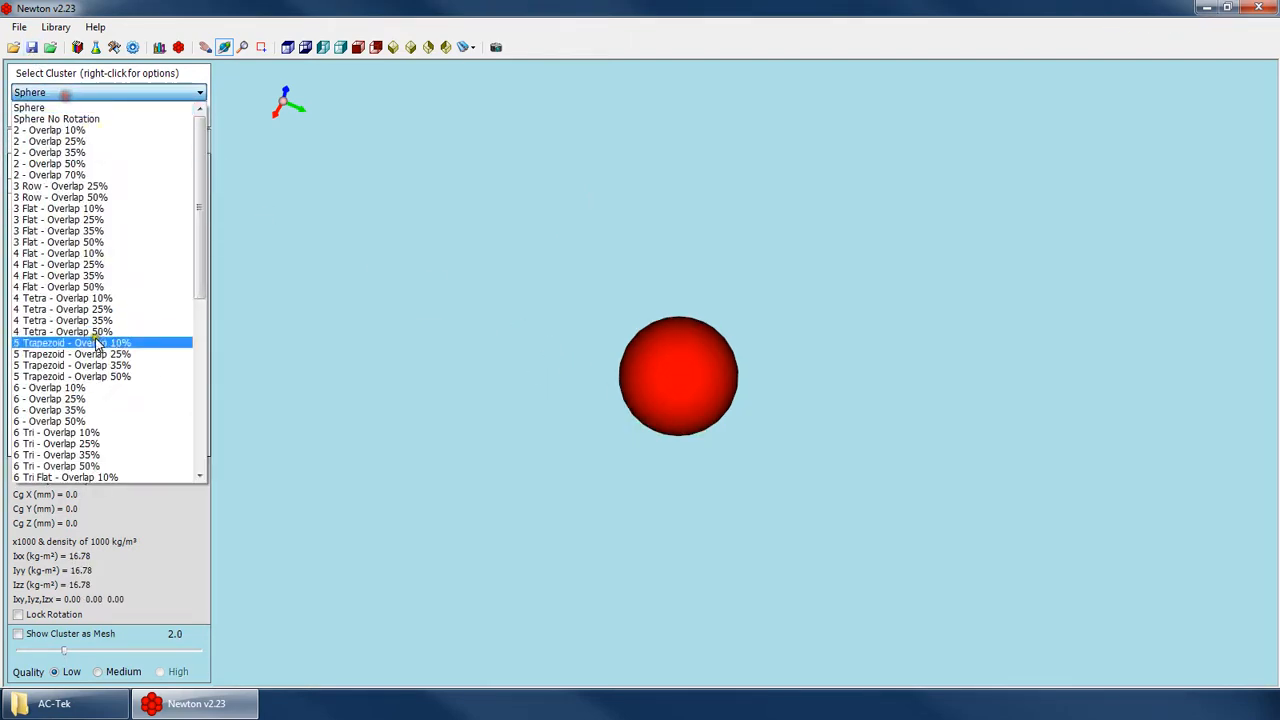
left_click(89, 355)
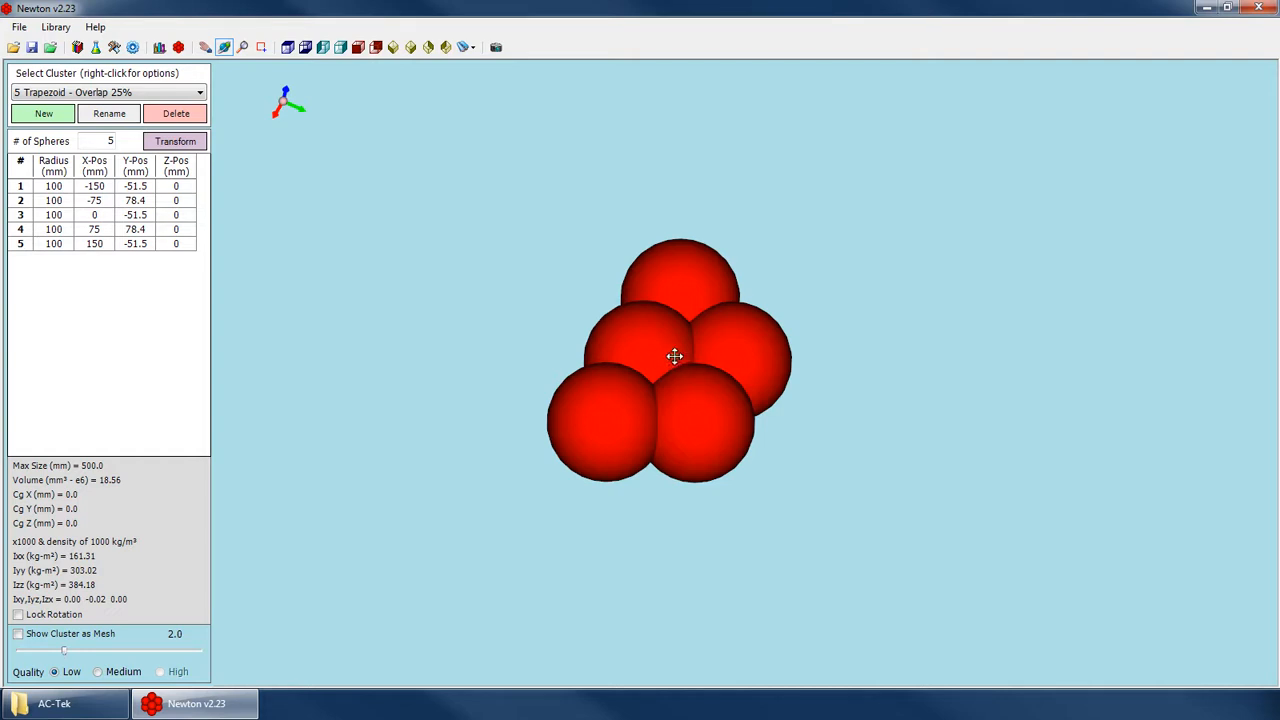
left_click_drag(722, 406, 634, 403)
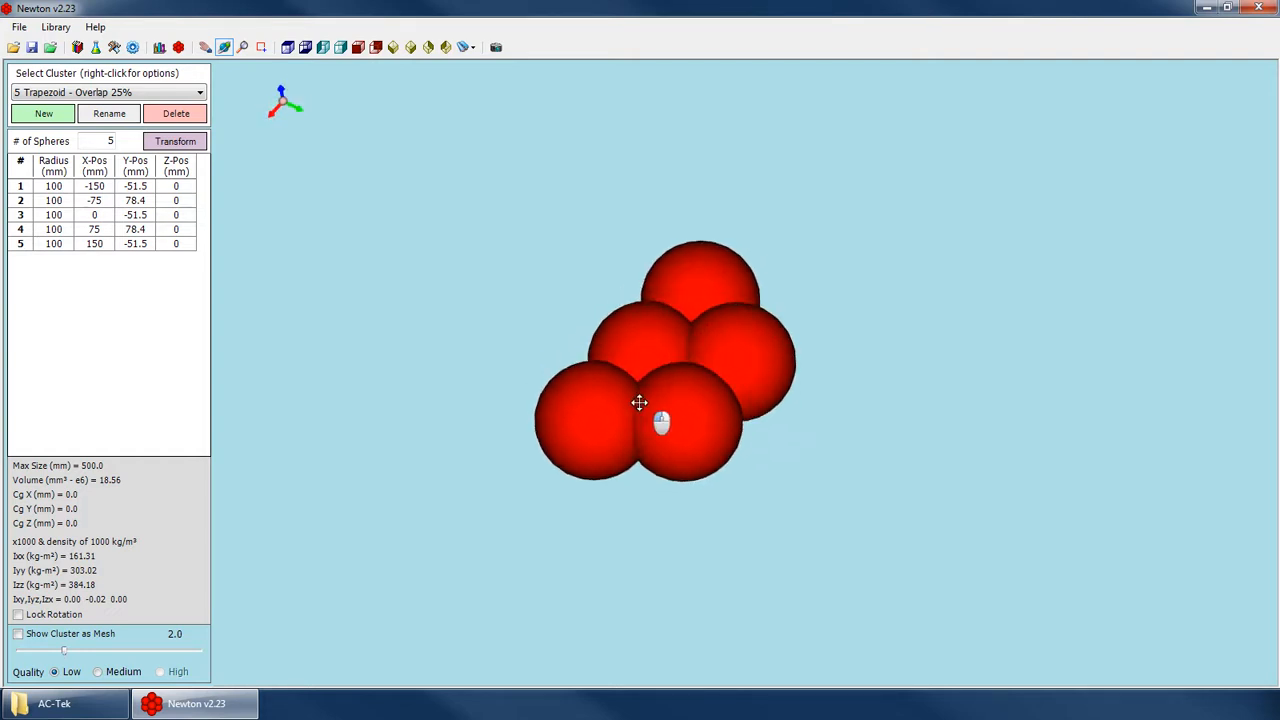
Load the Spheres Only 200mm set in the particle size distribution editor and examine its Sphere No Rotation group.
left_click(97, 90)
left_click(161, 47)
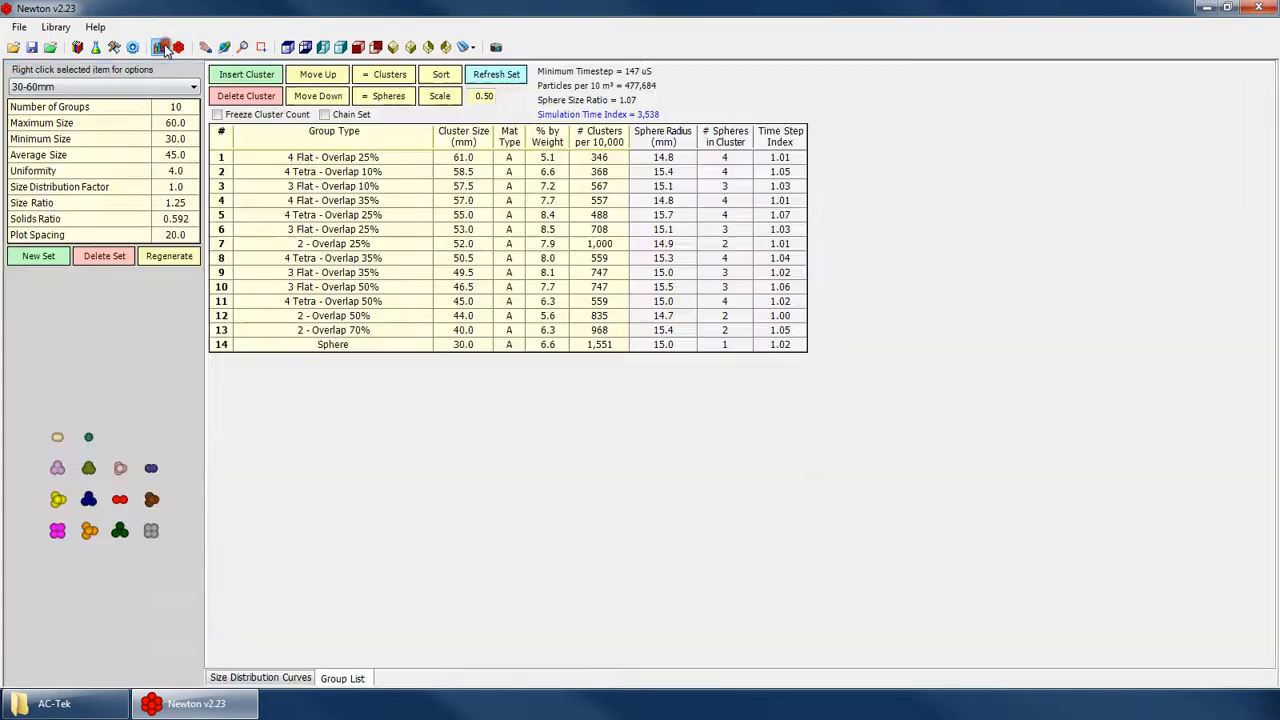
left_click(86, 88)
left_click(61, 103)
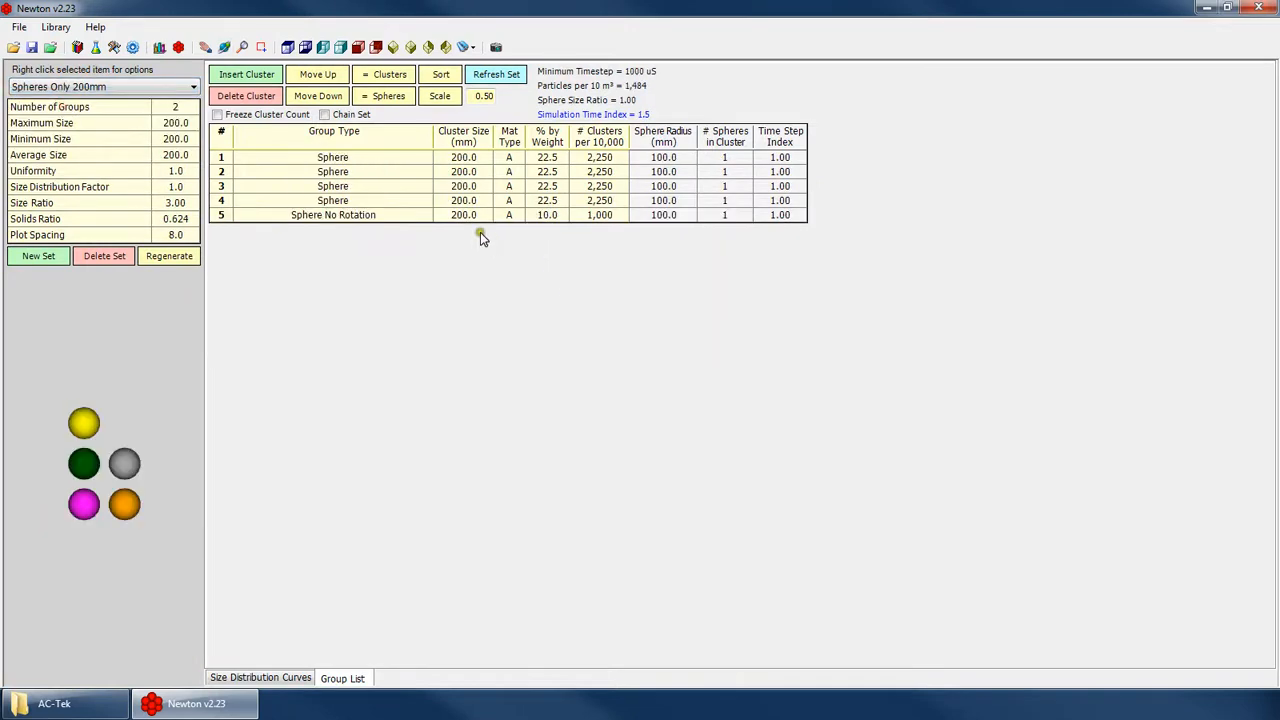
left_click(558, 220)
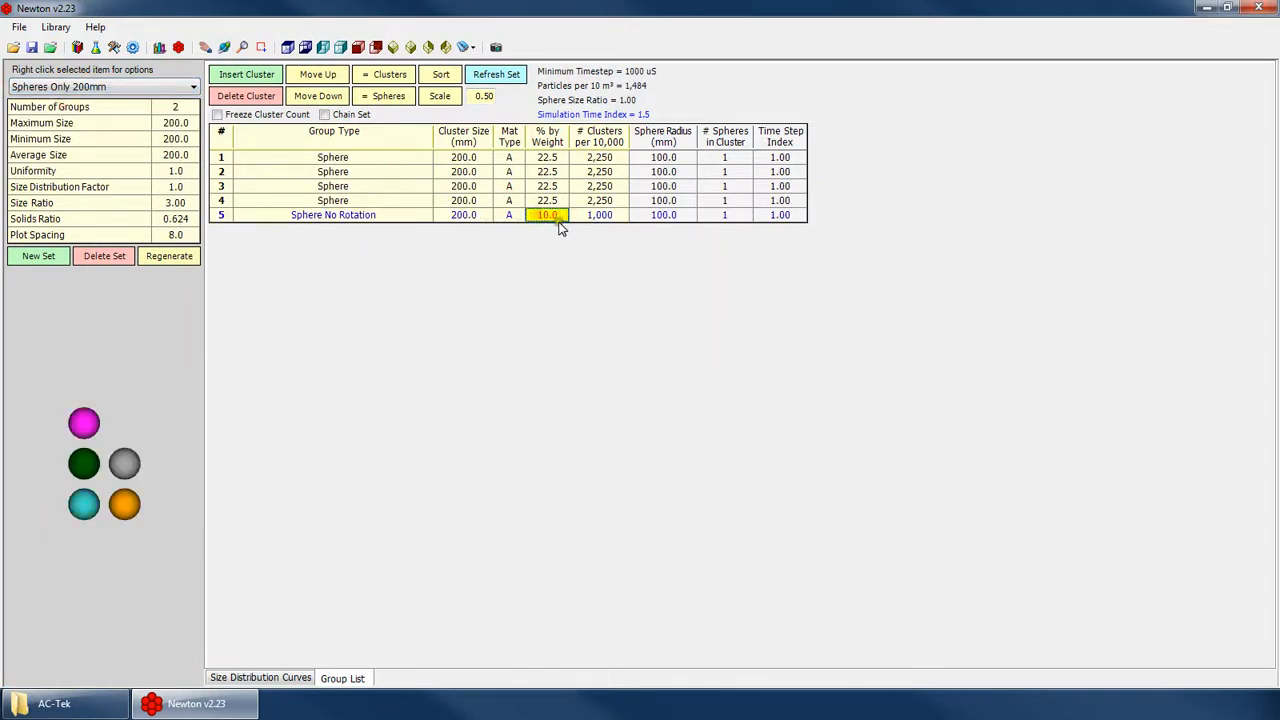
left_click(340, 218)
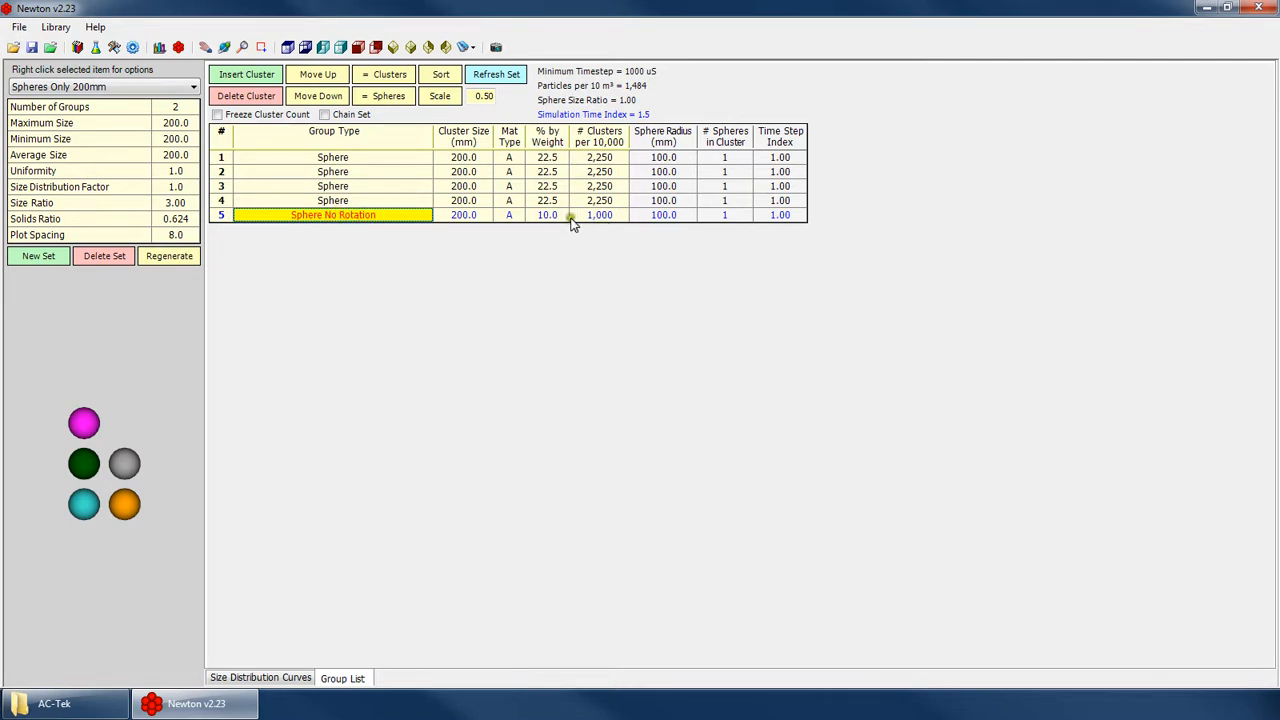
Compare the Sphere and Sphere No Rotation groups, and load the Sphere No Rotation cluster in the cluster creator.
left_click(373, 158)
left_click(366, 184)
left_click(371, 215)
left_click(178, 47)
left_click(90, 92)
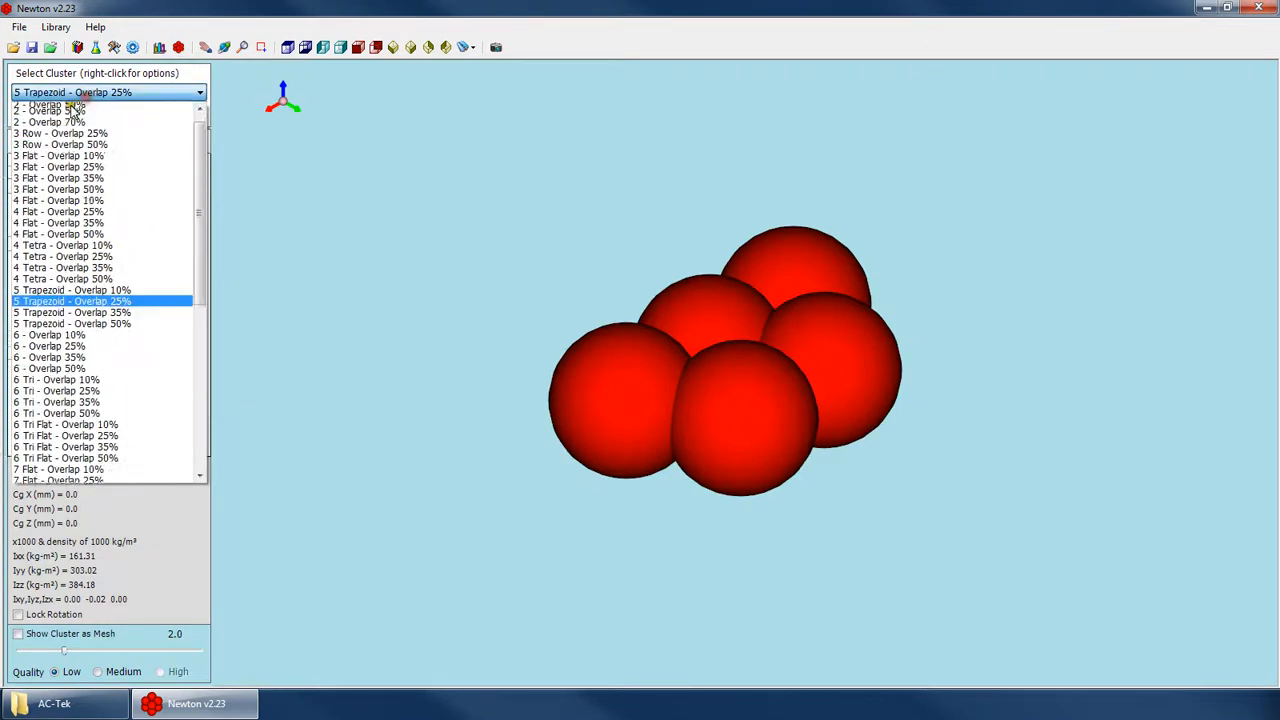
scroll(75, 110, "up", 3)
left_click(78, 108)
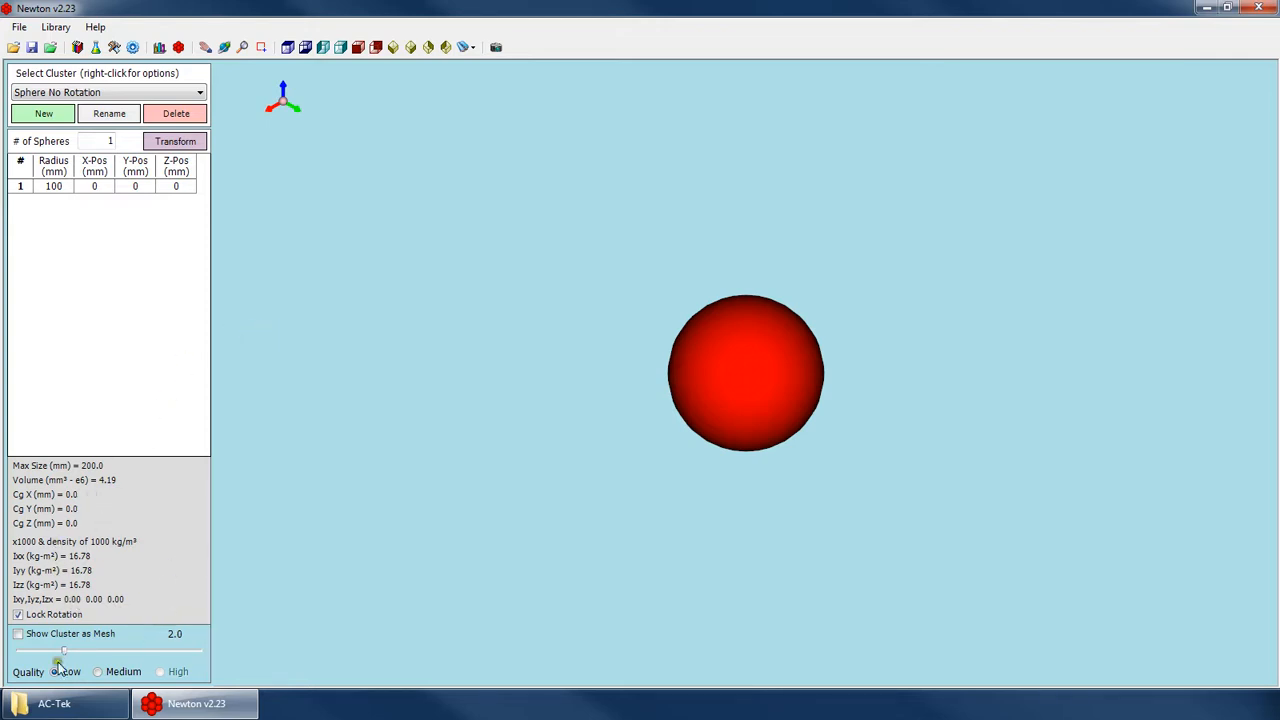
Load the 4 Flat - Overlap 50% cluster, preview it as a mesh at 2.4, and switch the mesh display off.
left_click(70, 92)
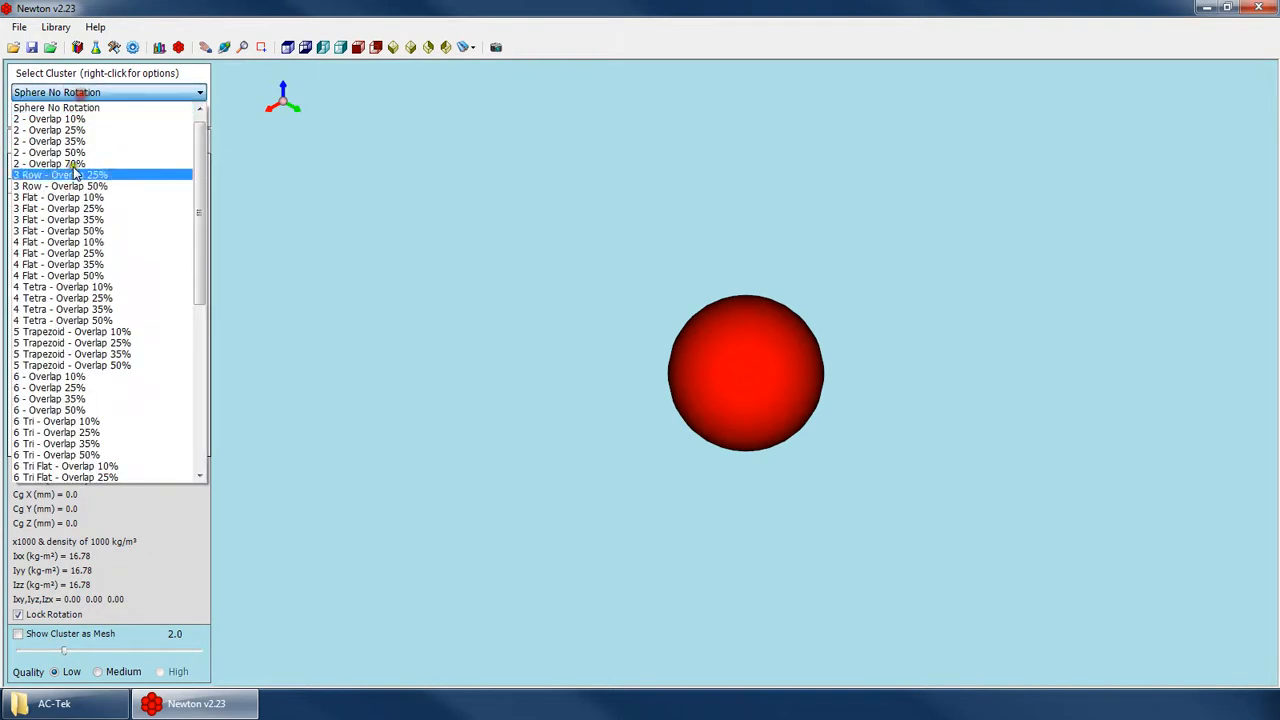
left_click(60, 276)
left_click(95, 636)
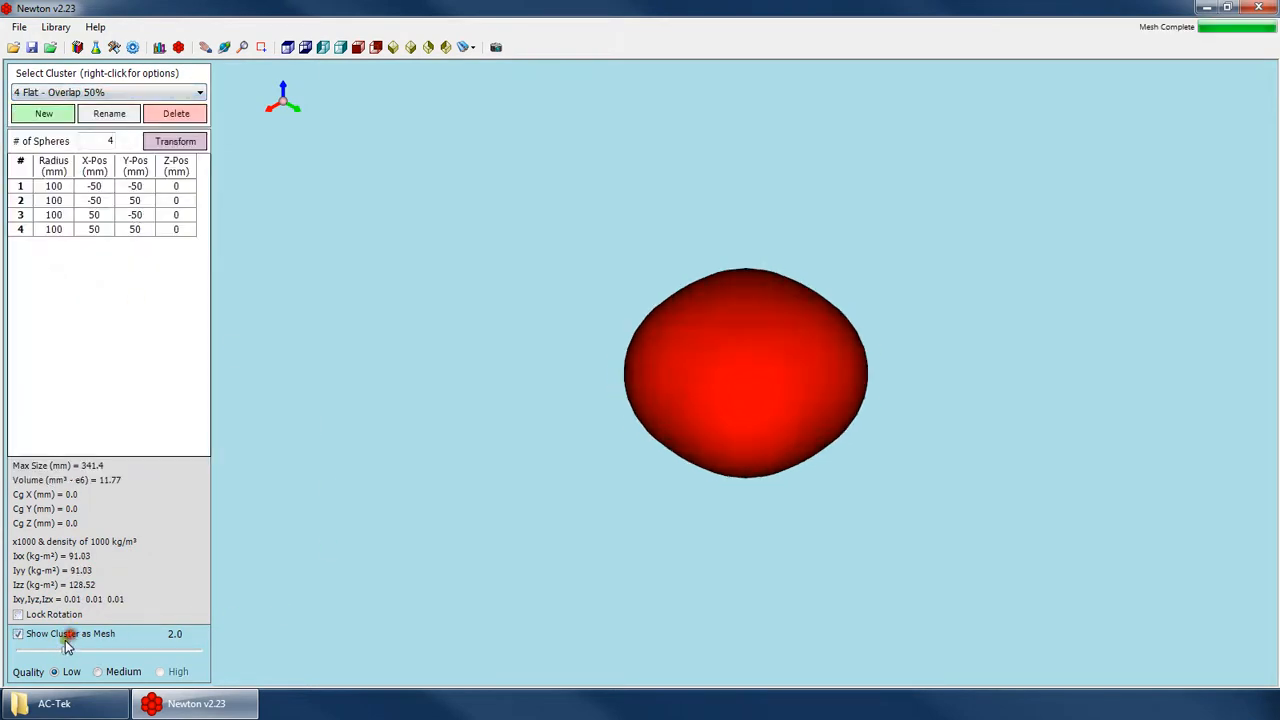
mouse_move(64, 651)
left_mouse_down()
mouse_move(48, 652)
mouse_move(207, 662)
mouse_move(82, 651)
left_mouse_up()
left_click(45, 634)
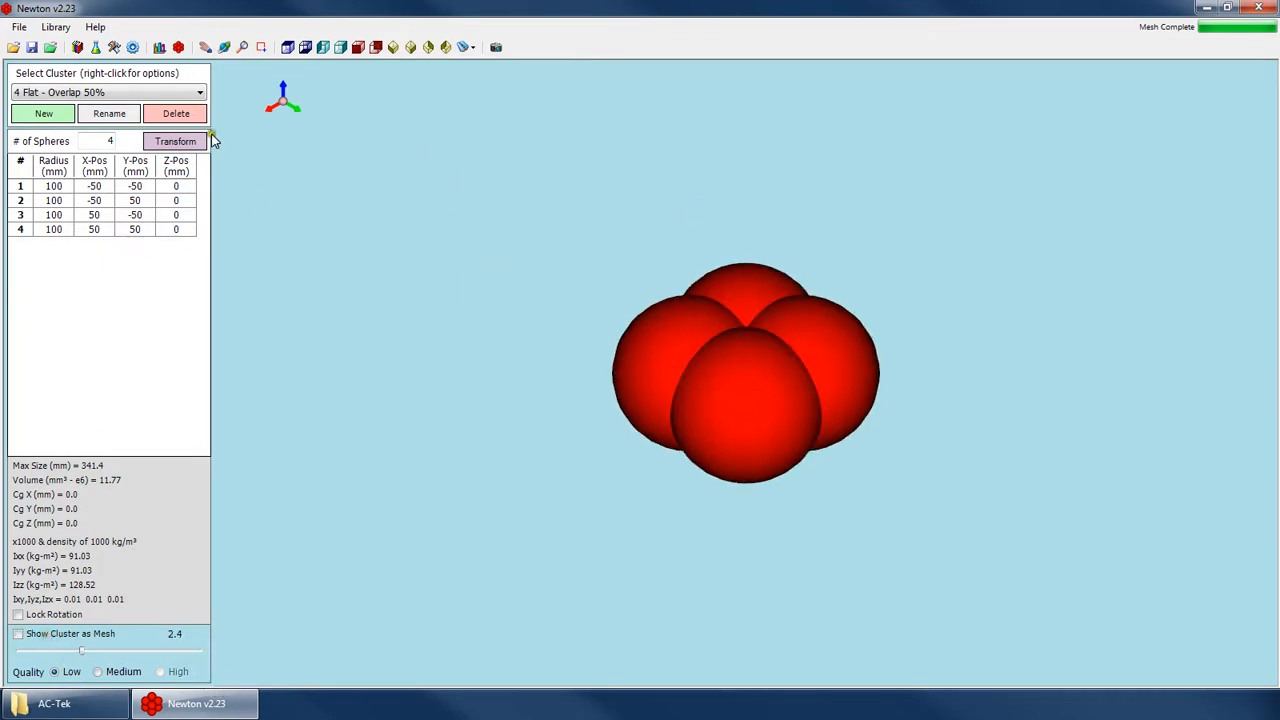
Start a new cluster in the Auto Cluster Creator with 5 spheres in X, 4 in Y and 3 in Z.
left_click(99, 92)
left_click(99, 92)
left_click(44, 114)
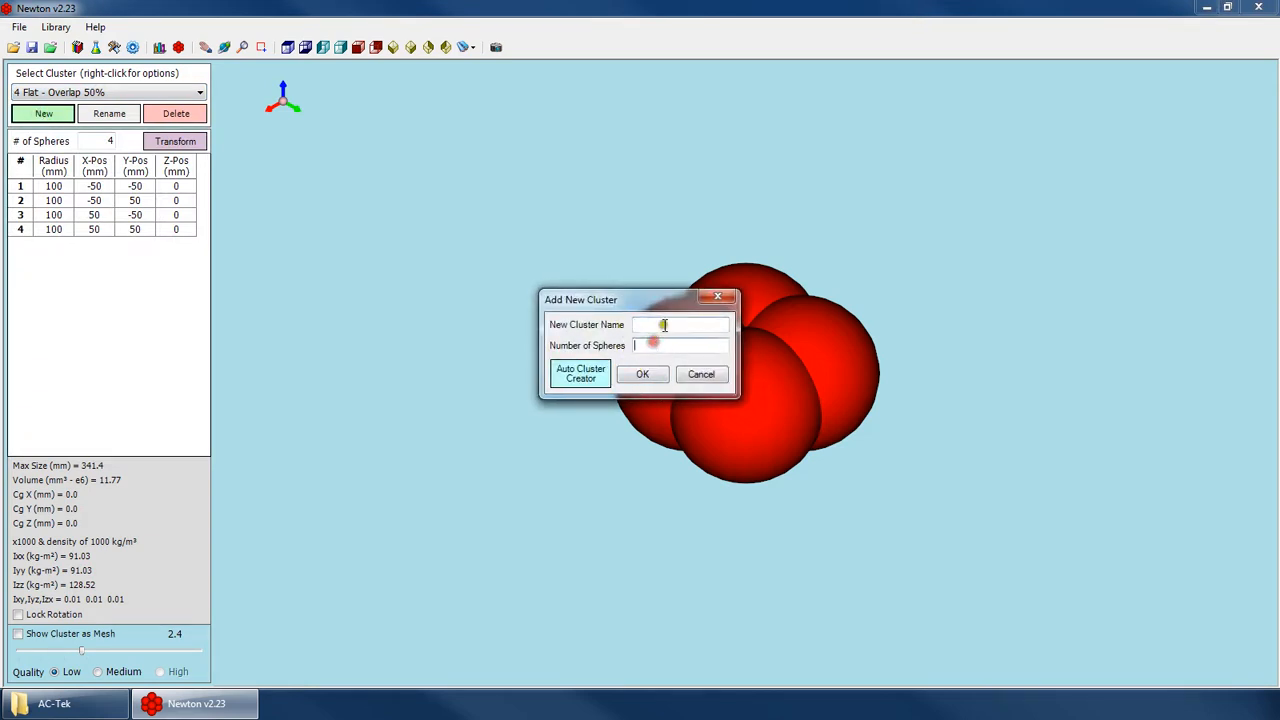
left_click(581, 383)
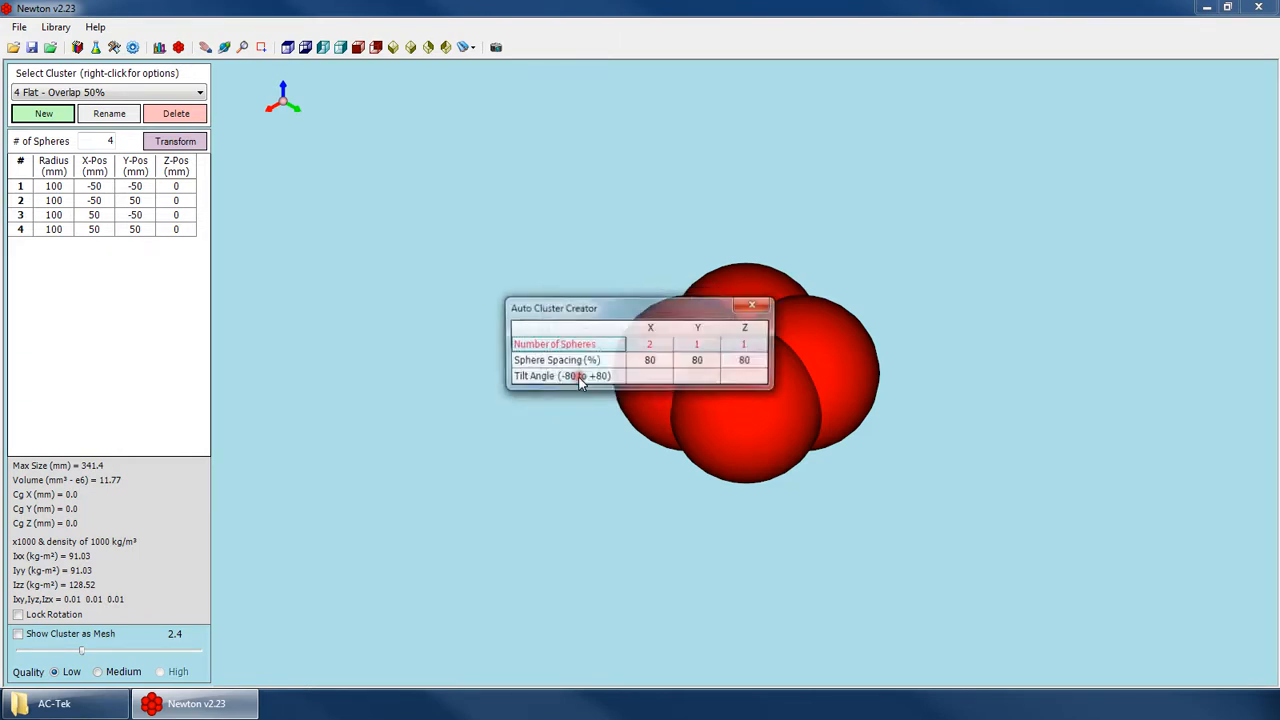
left_click_drag(646, 308, 483, 210)
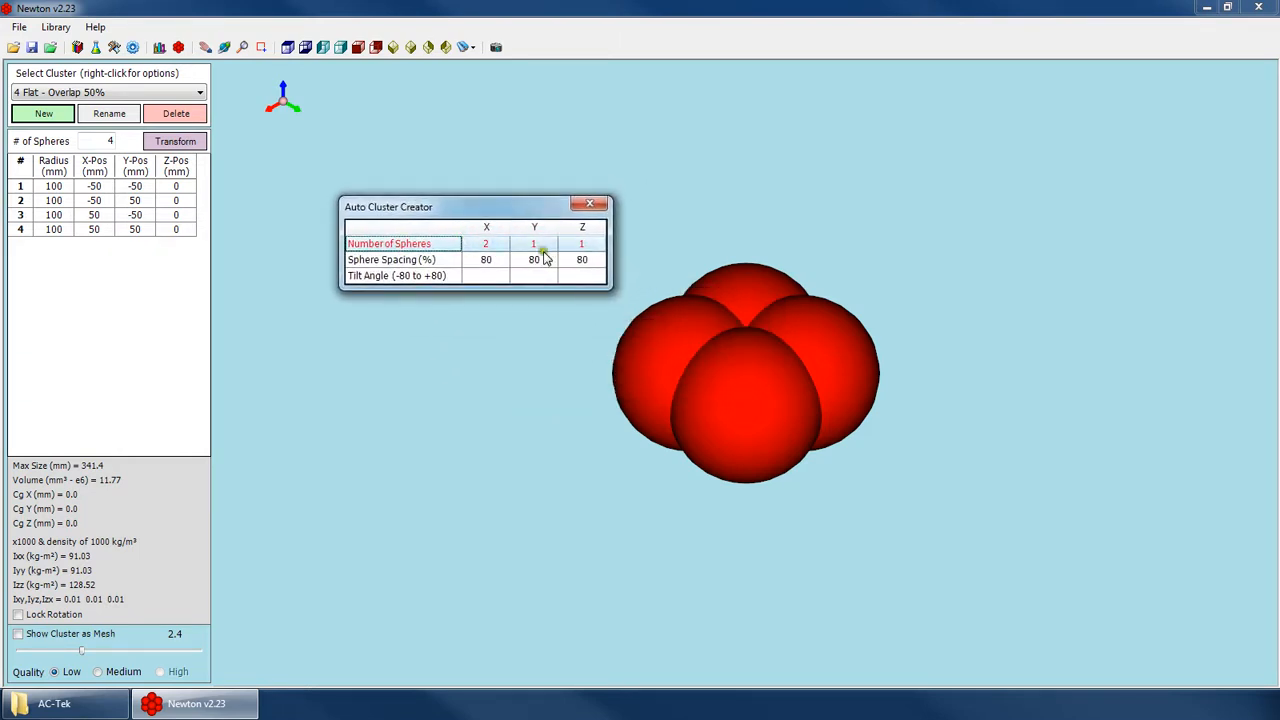
left_click(501, 245)
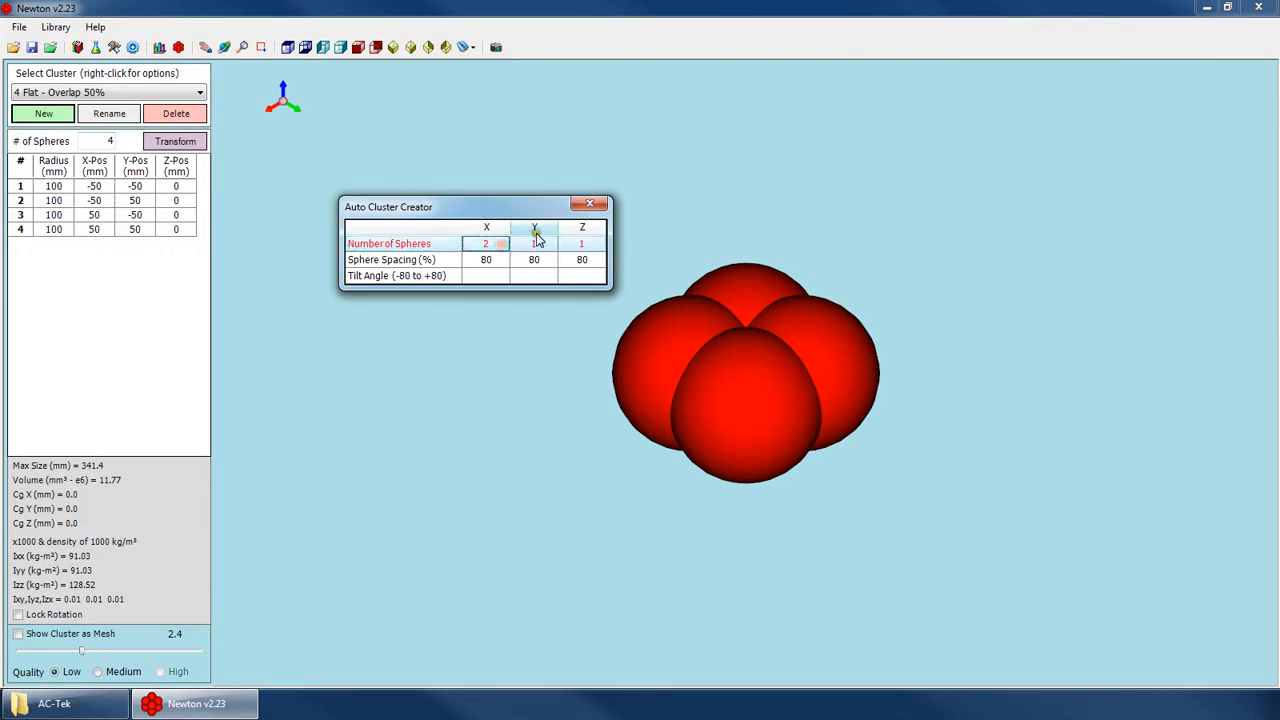
left_click(537, 226)
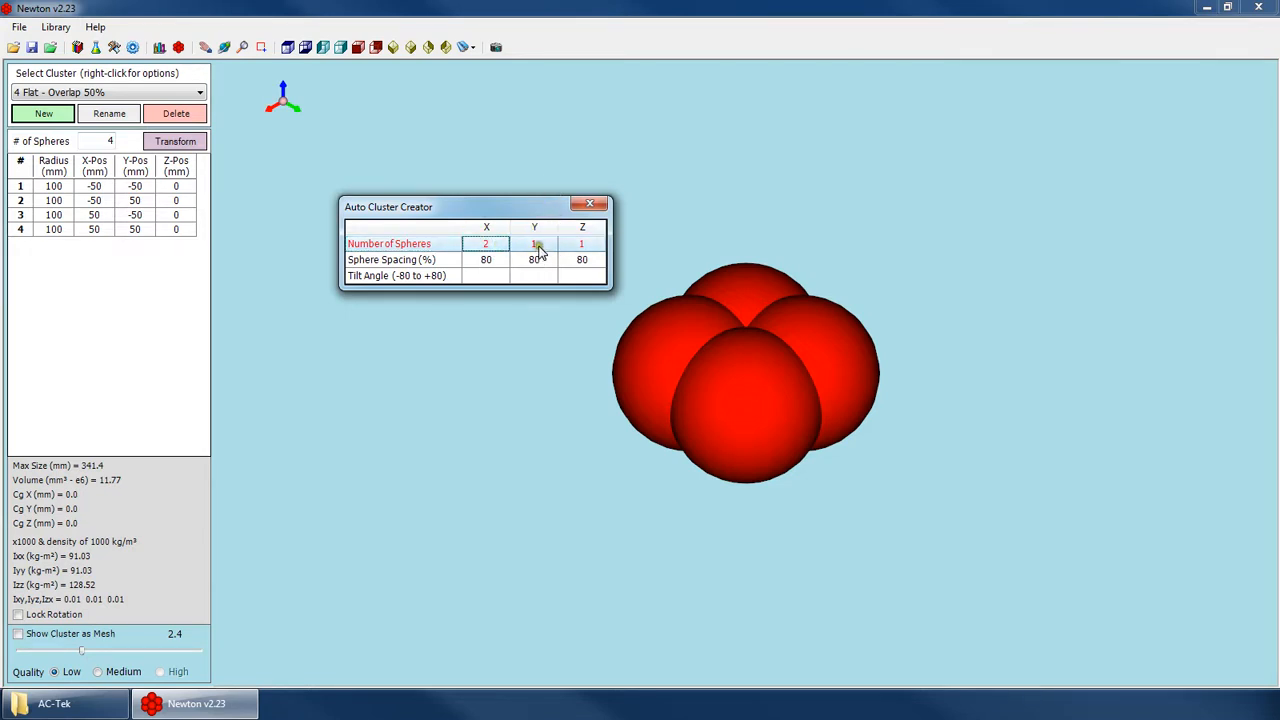
type("5")
left_click(534, 245)
type("4")
left_click(577, 245)
type("3")
Review the sphere spacing, set the tilt angles to 10 in X and 20 in Y, and generate the cluster.
left_click(535, 261)
left_click(486, 260)
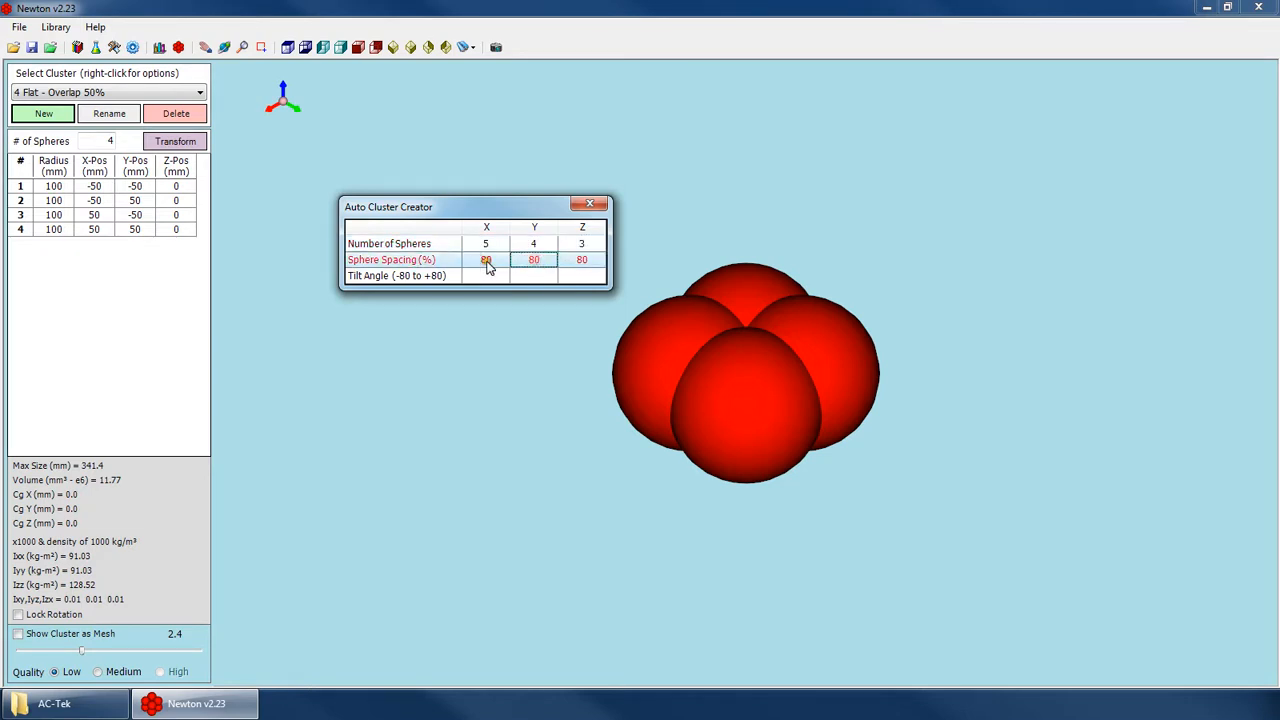
left_click(405, 261)
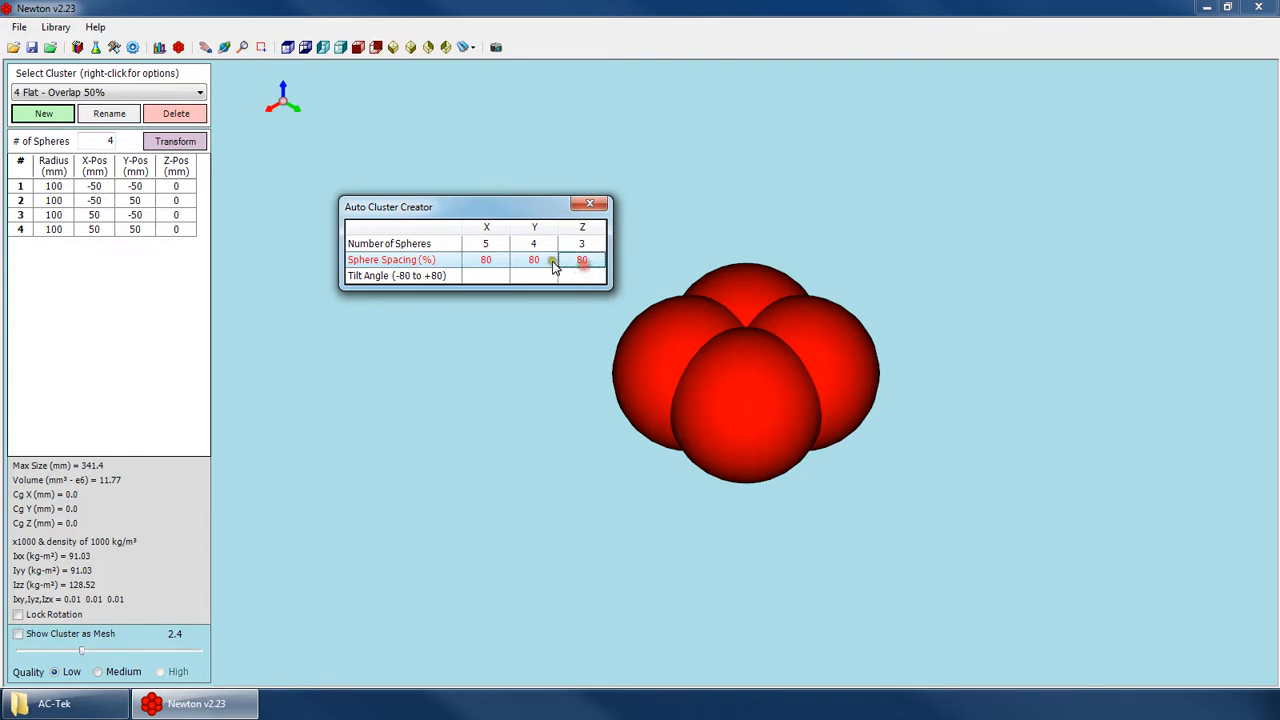
left_click(482, 275)
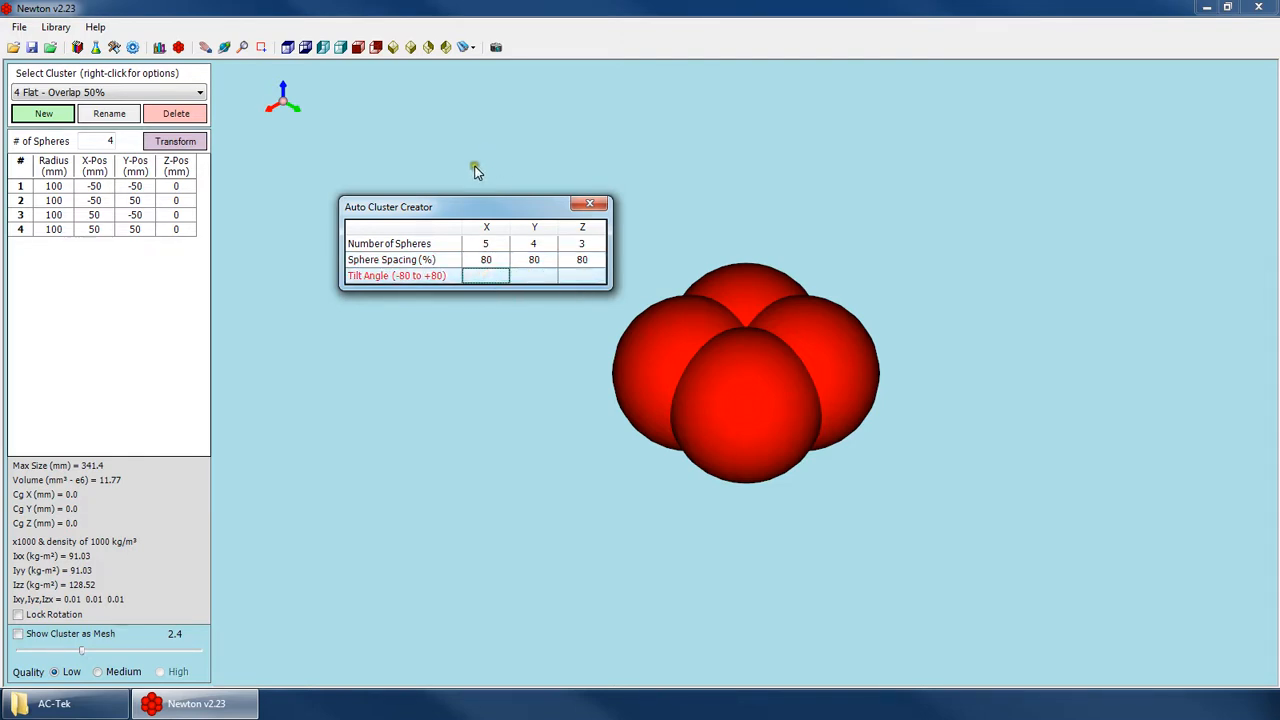
type("5")
key("Tab")
type("20")
key("Tab")
left_click(505, 278)
type("10")
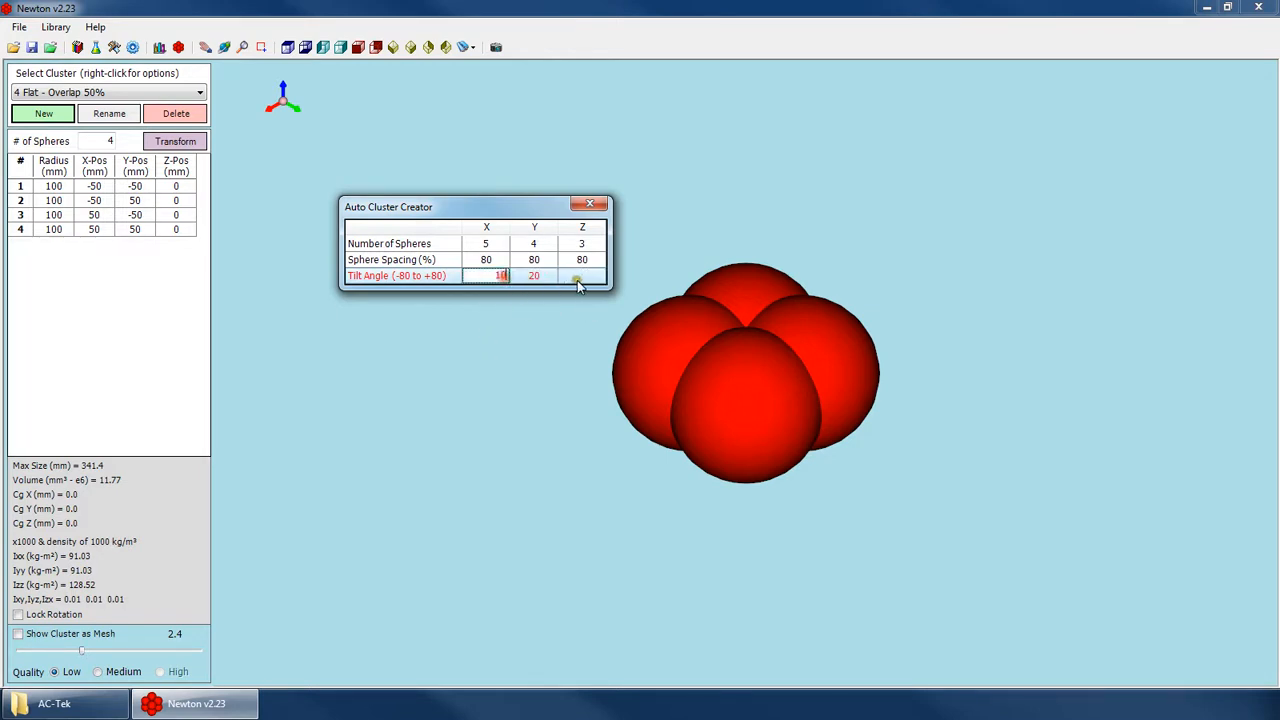
left_click(576, 279)
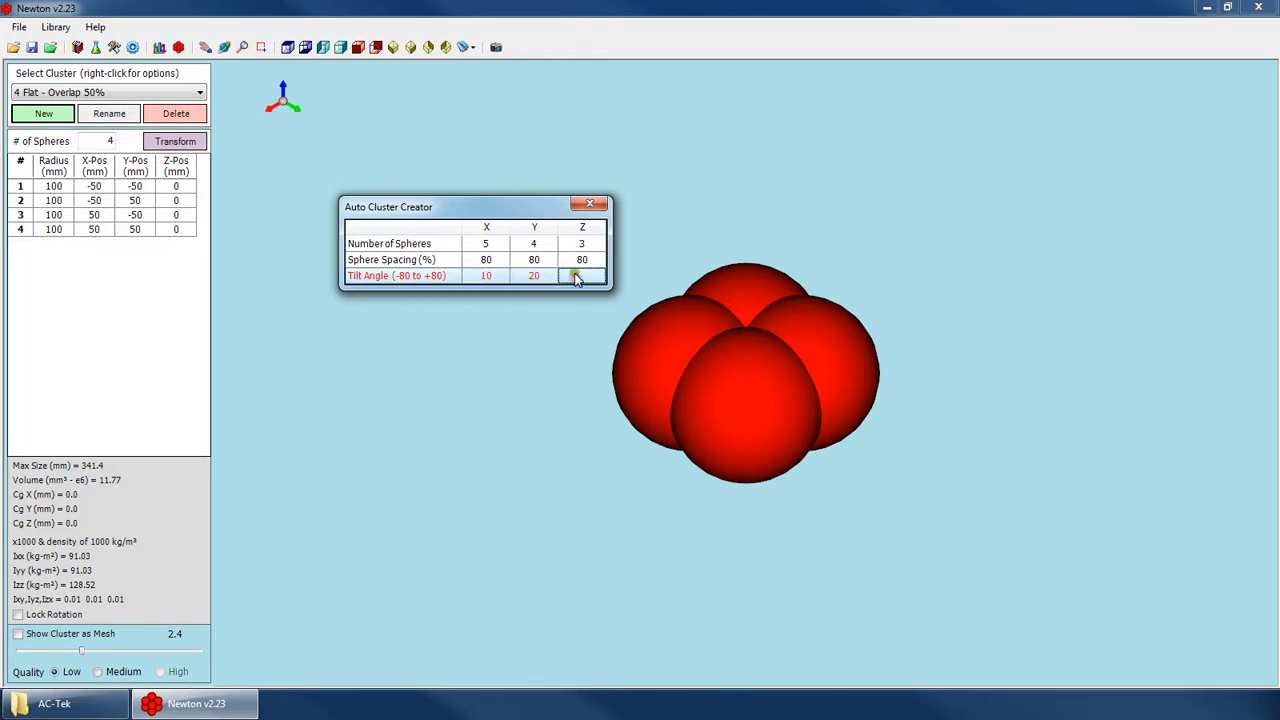
left_click(589, 204)
Orbit the new 5x4x3 cluster to view its tilted shape from another side.
scroll(453, 439, "down", 3)
right_click(618, 341)
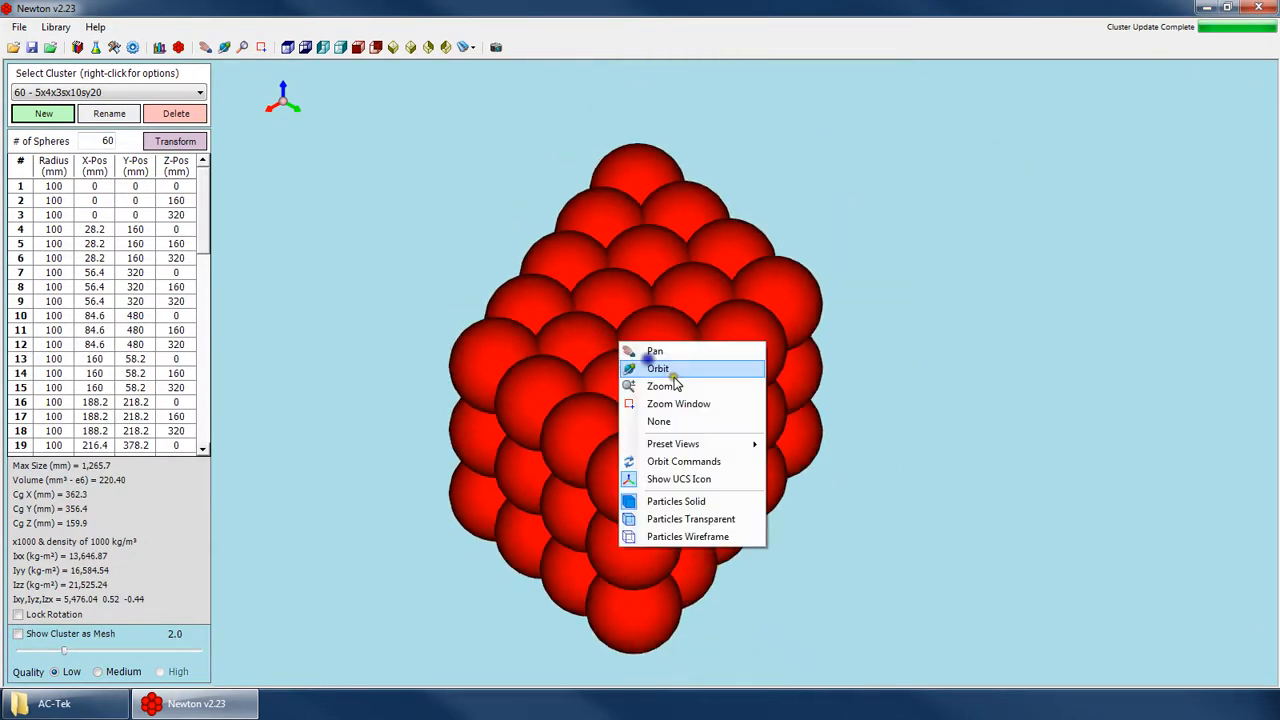
left_click(668, 373)
left_click_drag(480, 468, 800, 480)
left_click(394, 48)
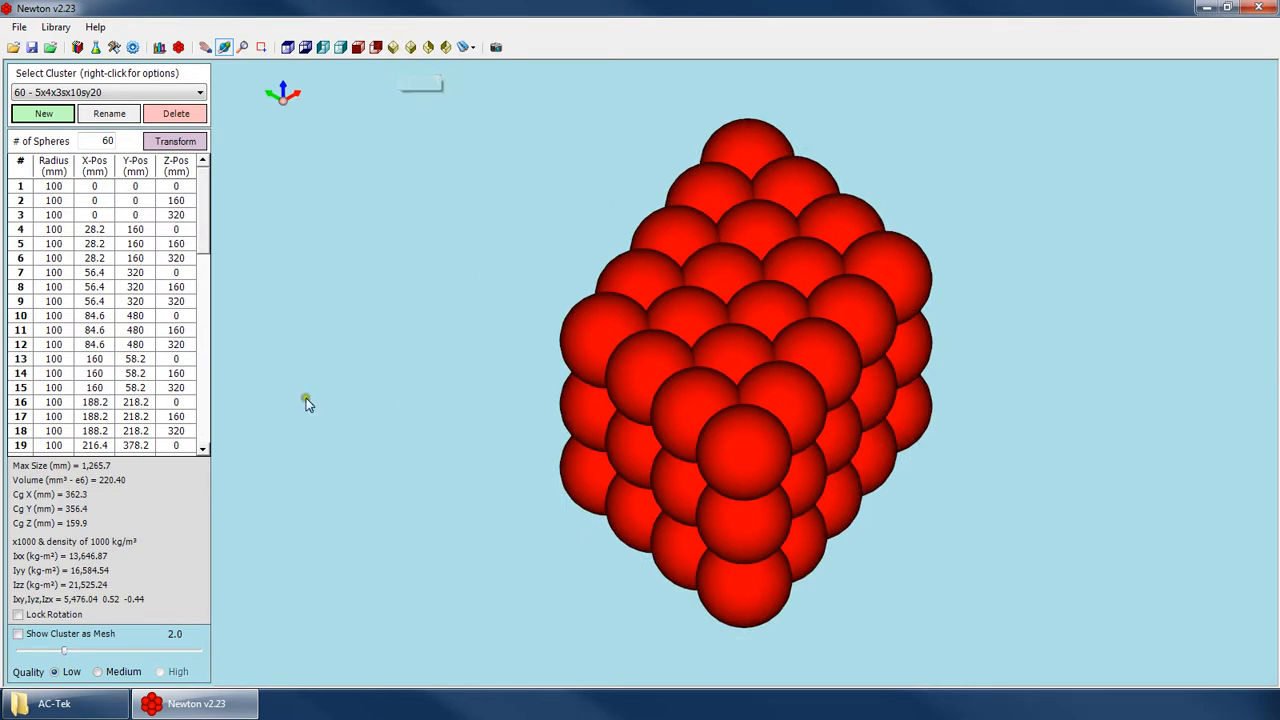
Highlight individual spheres of the 5x4x3 cluster and set the X position of sphere 3 to 500 mm.
left_click(53, 200)
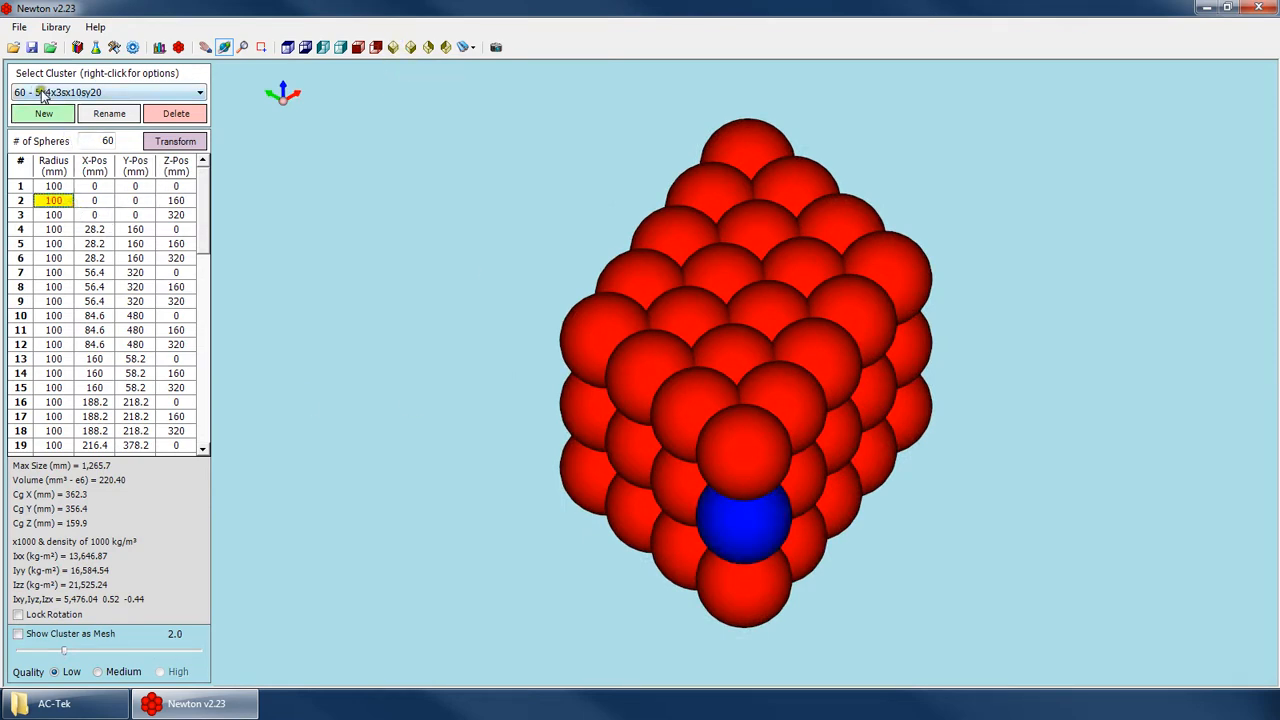
left_click(88, 146)
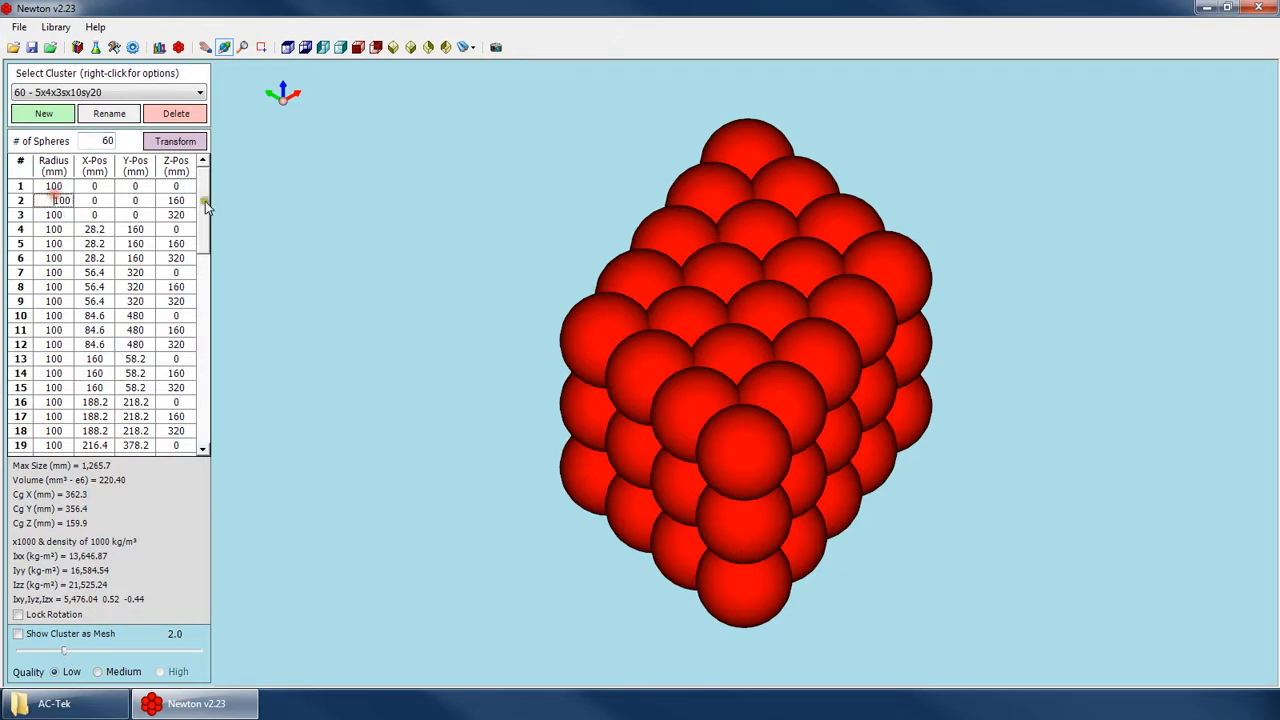
left_click_drag(204, 206, 204, 178)
left_click(63, 257)
left_click(92, 215)
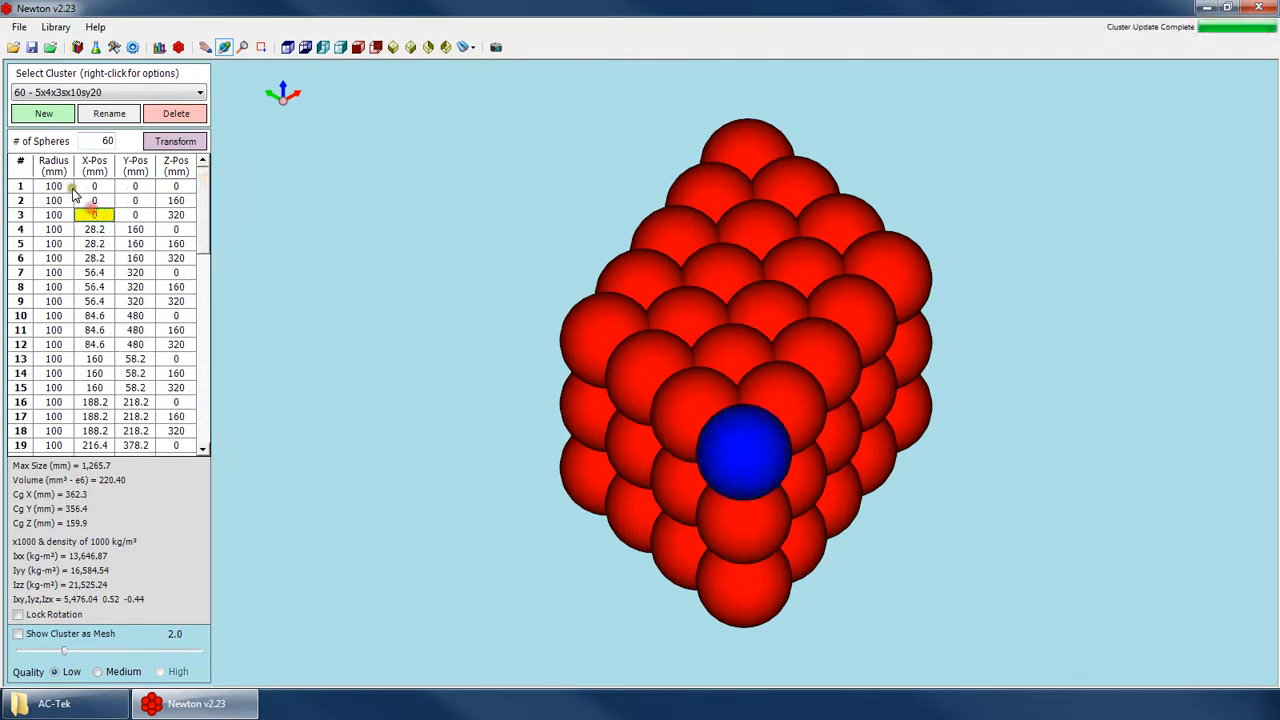
left_click(86, 186)
left_click(98, 200)
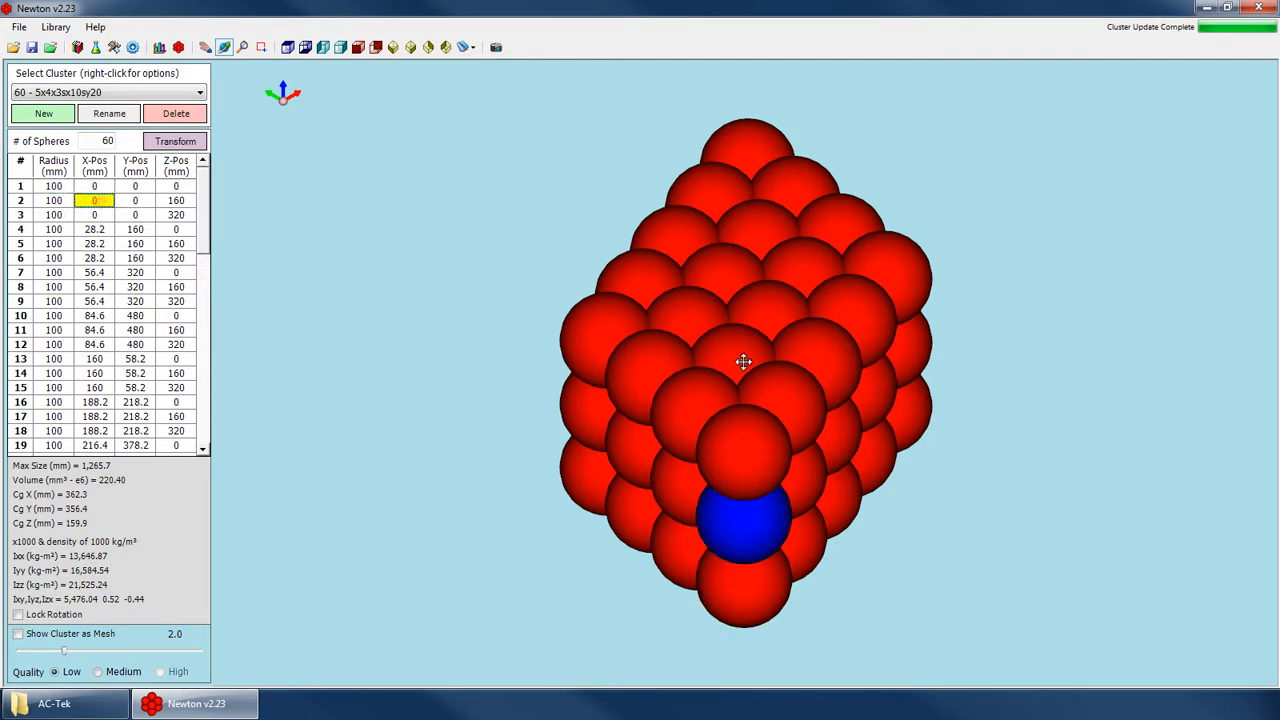
left_click(95, 216)
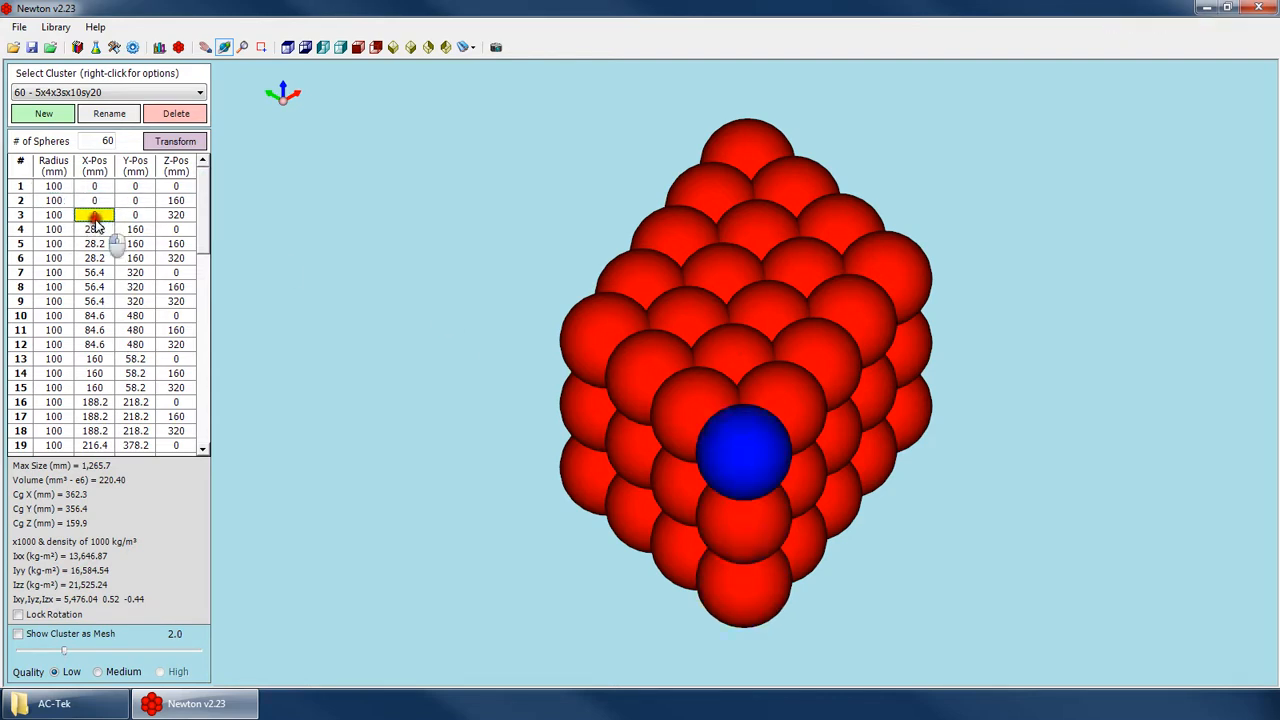
type("500")
key("Return")
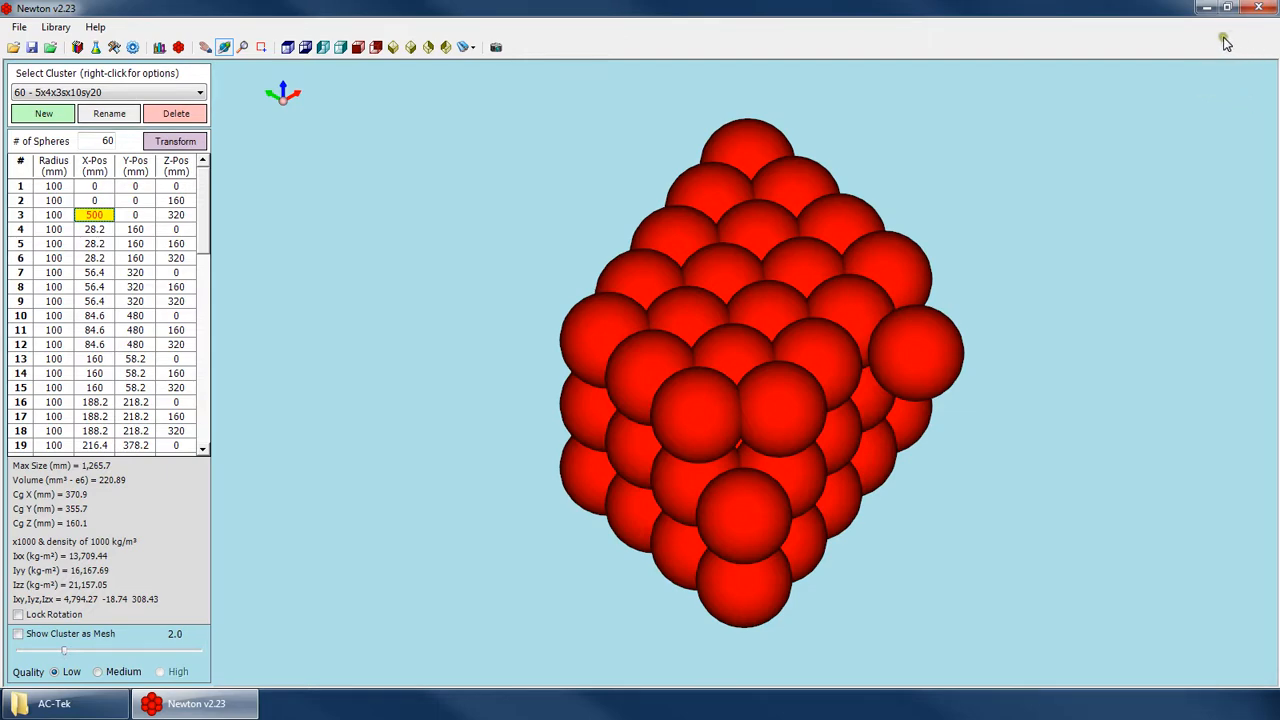
Load the 4 Flat - Overlap 10% cluster and orbit it to view the four spheres from above.
left_click(125, 91)
scroll(75, 186, "up", 1)
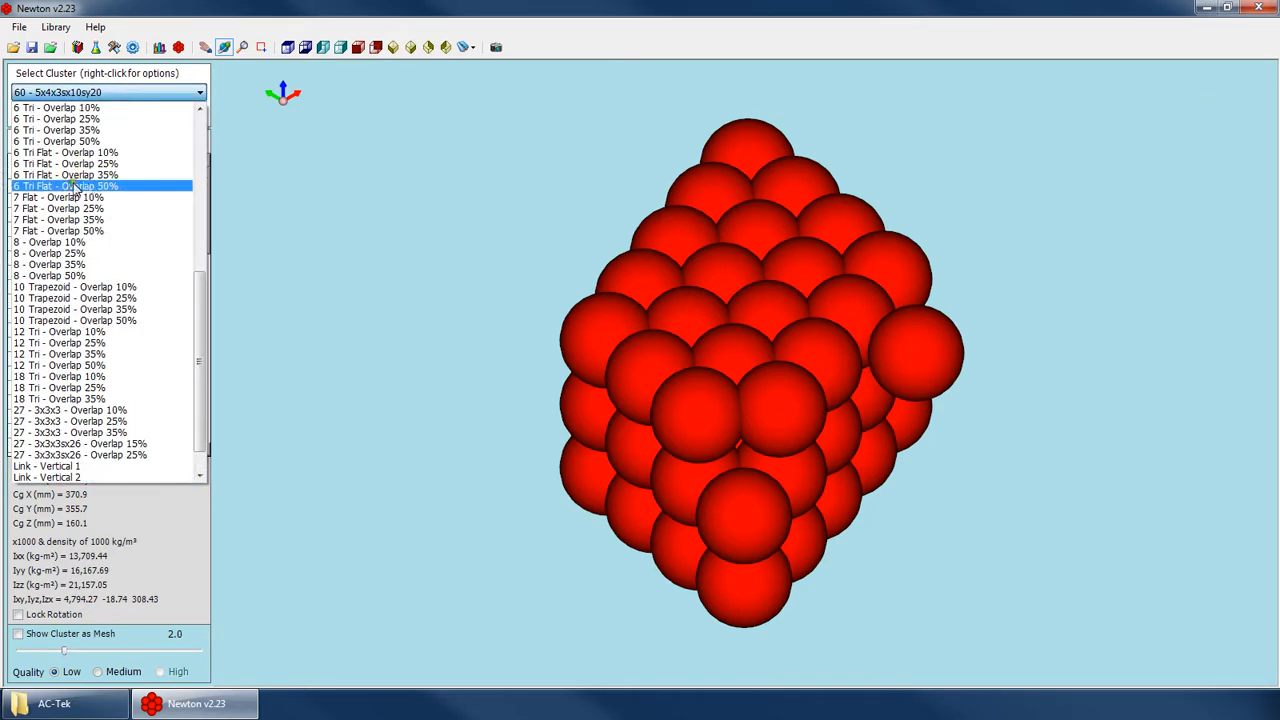
scroll(75, 186, "up", 7)
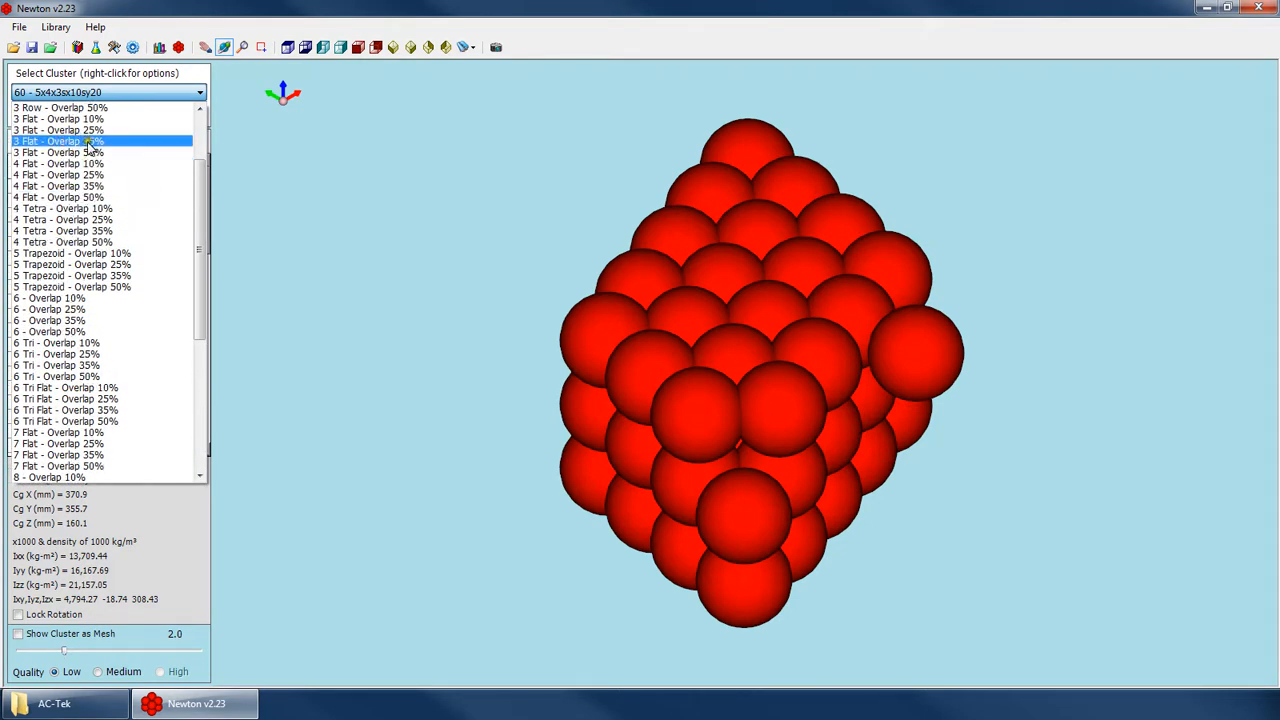
left_click(95, 164)
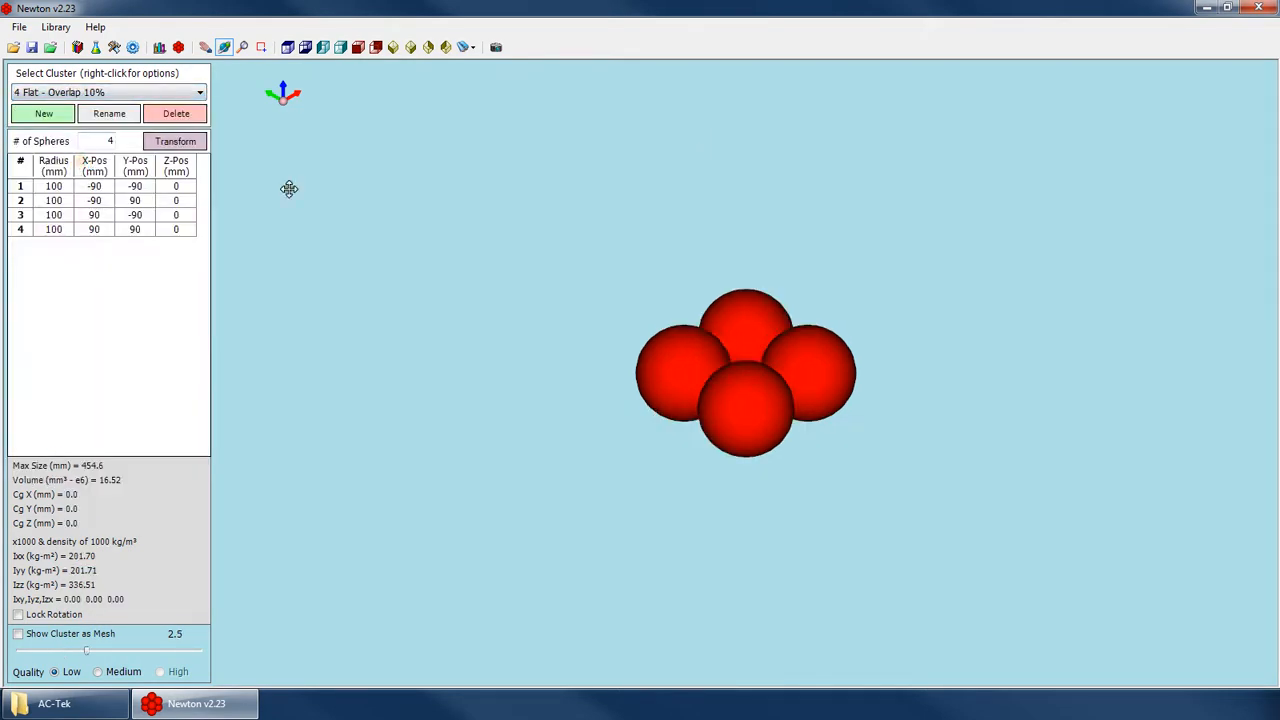
right_click(773, 284)
left_click_drag(757, 296, 646, 447)
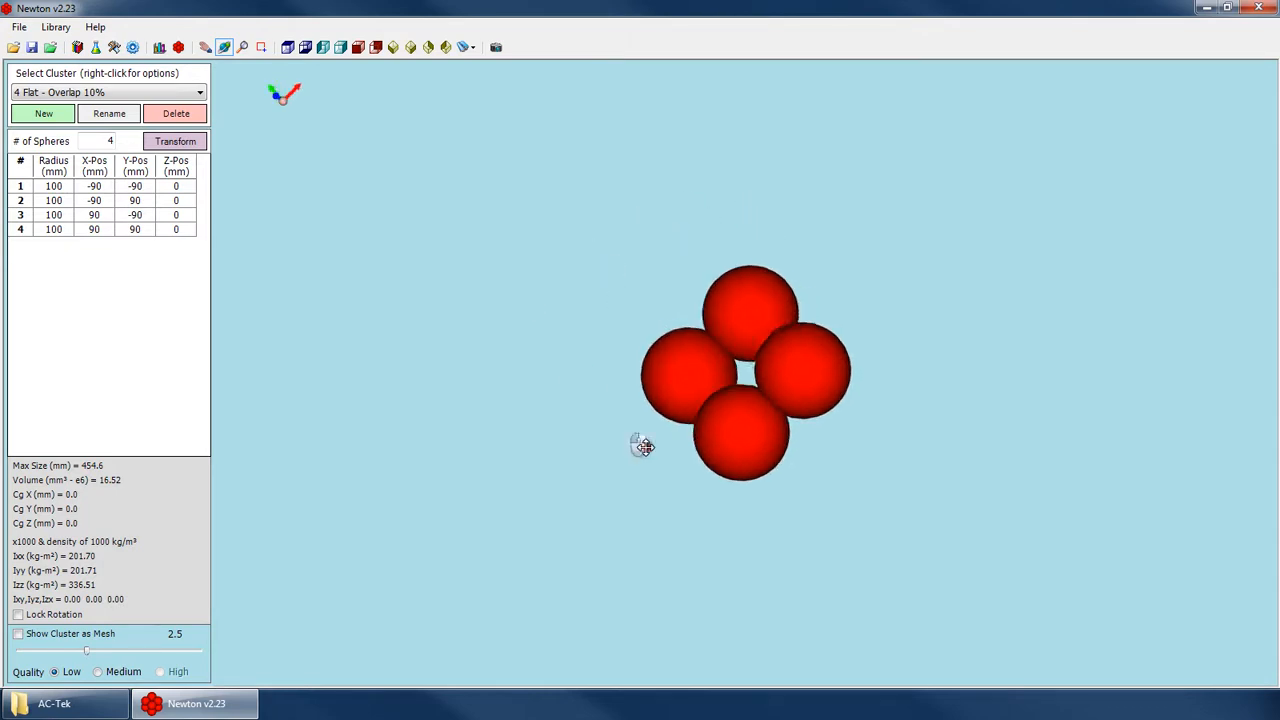
Set the radius of sphere 1 in the 4 Flat - Overlap 10% cluster to 200 mm.
left_click(124, 188)
left_click(145, 205)
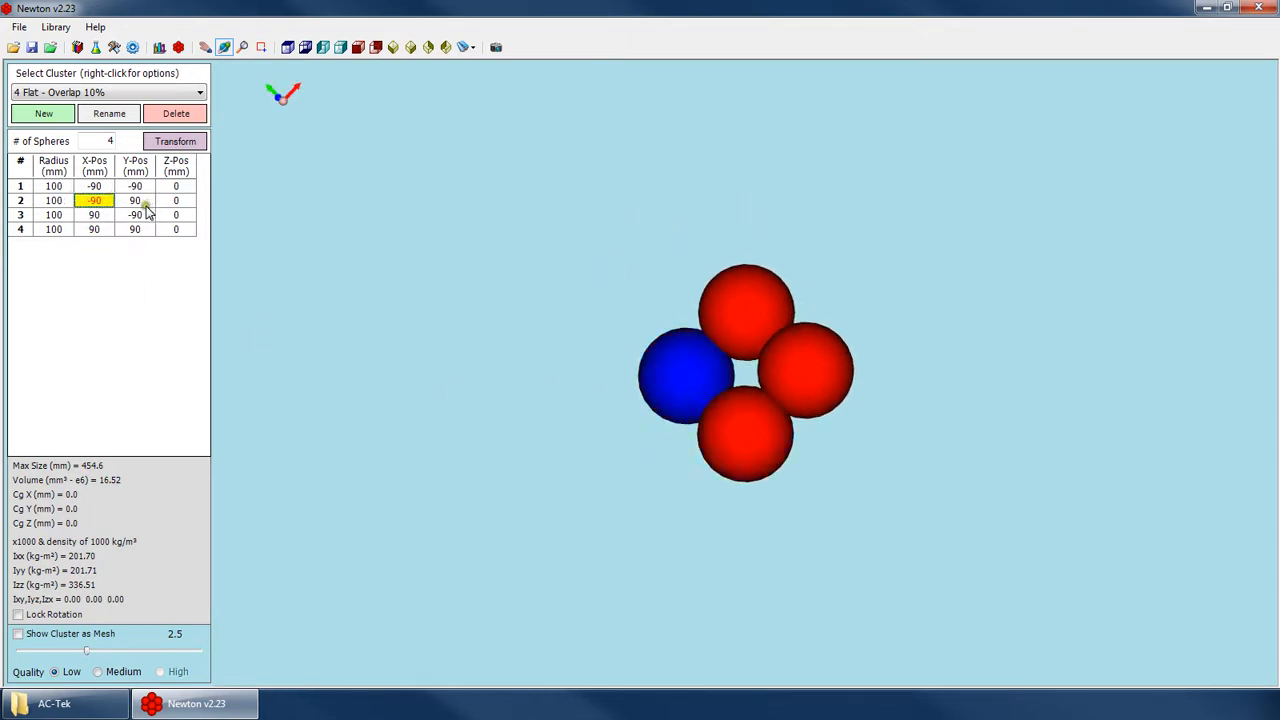
key("Up")
key("Left")
type("200")
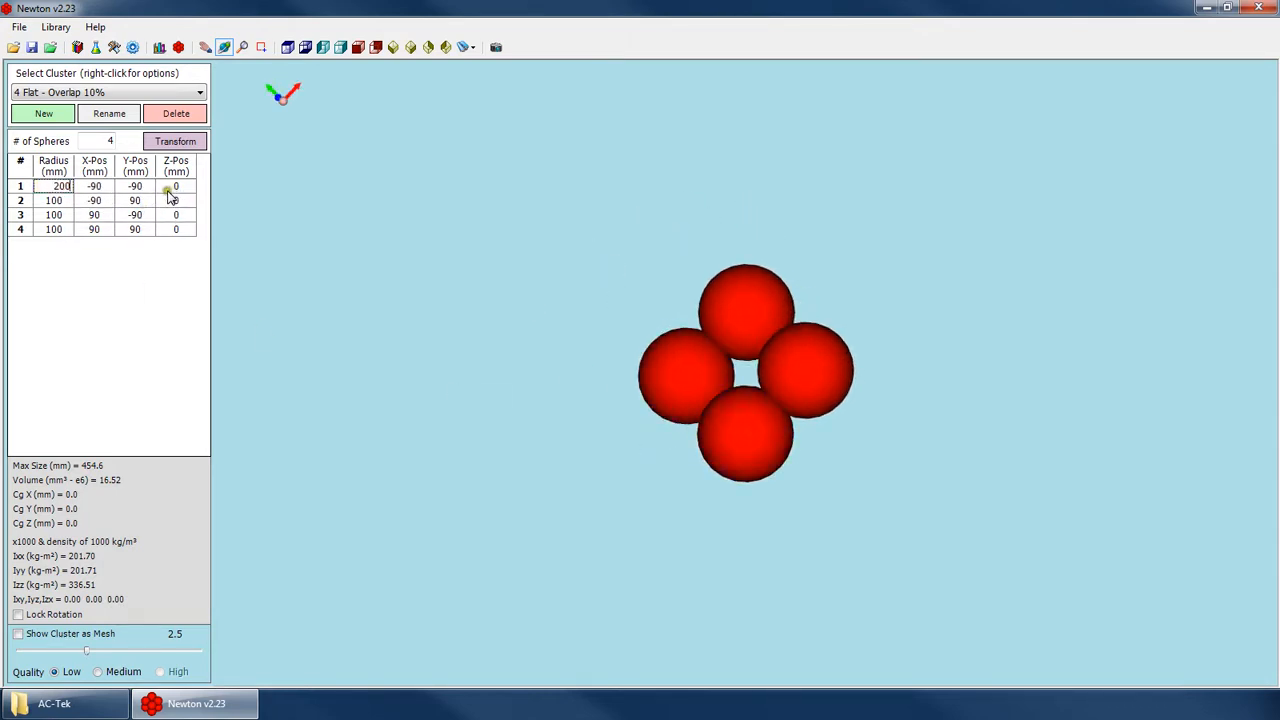
key("Return")
Move sphere 2 away from the other spheres by setting its Y position to 300 mm.
key("Right")
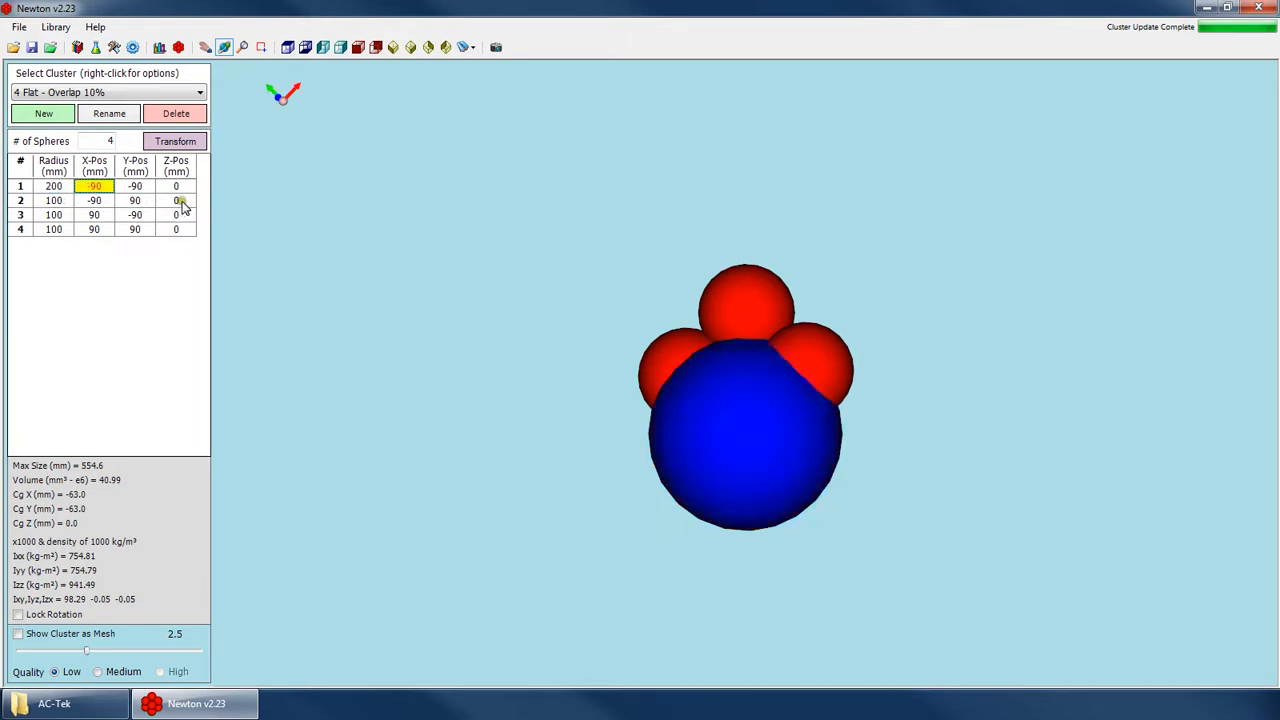
key("Right")
key("Down")
key("Right")
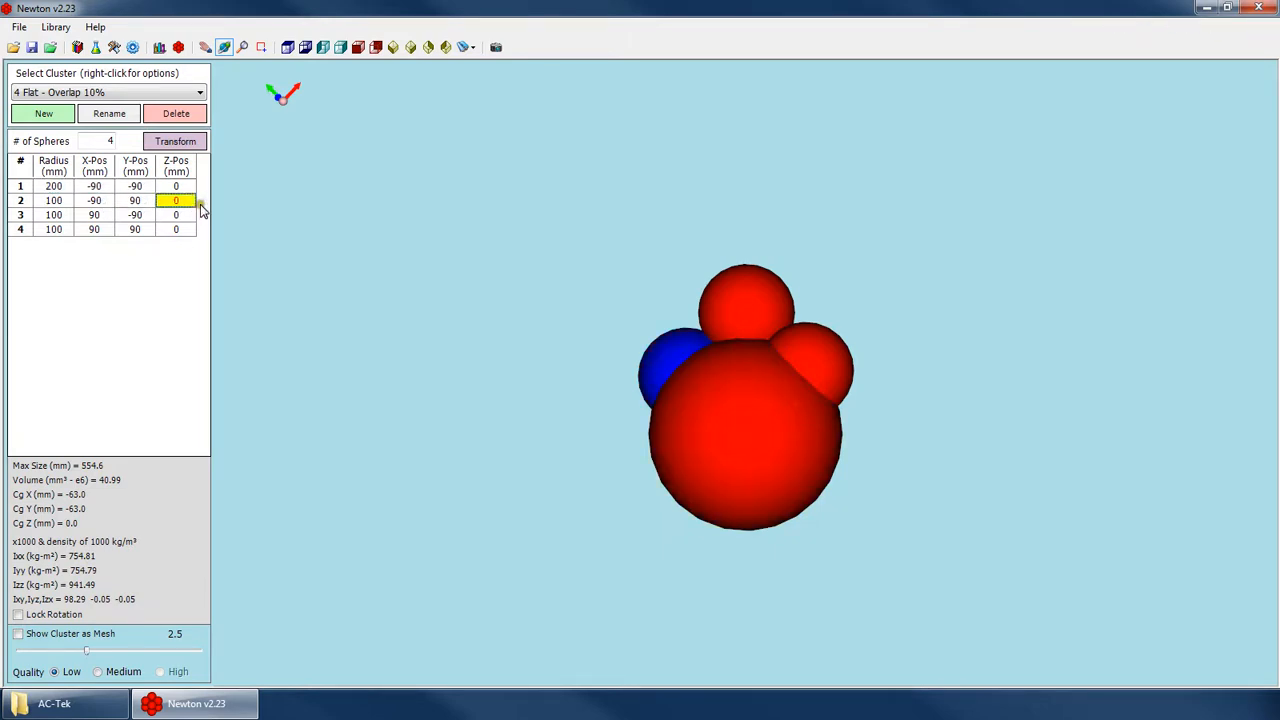
key("Left")
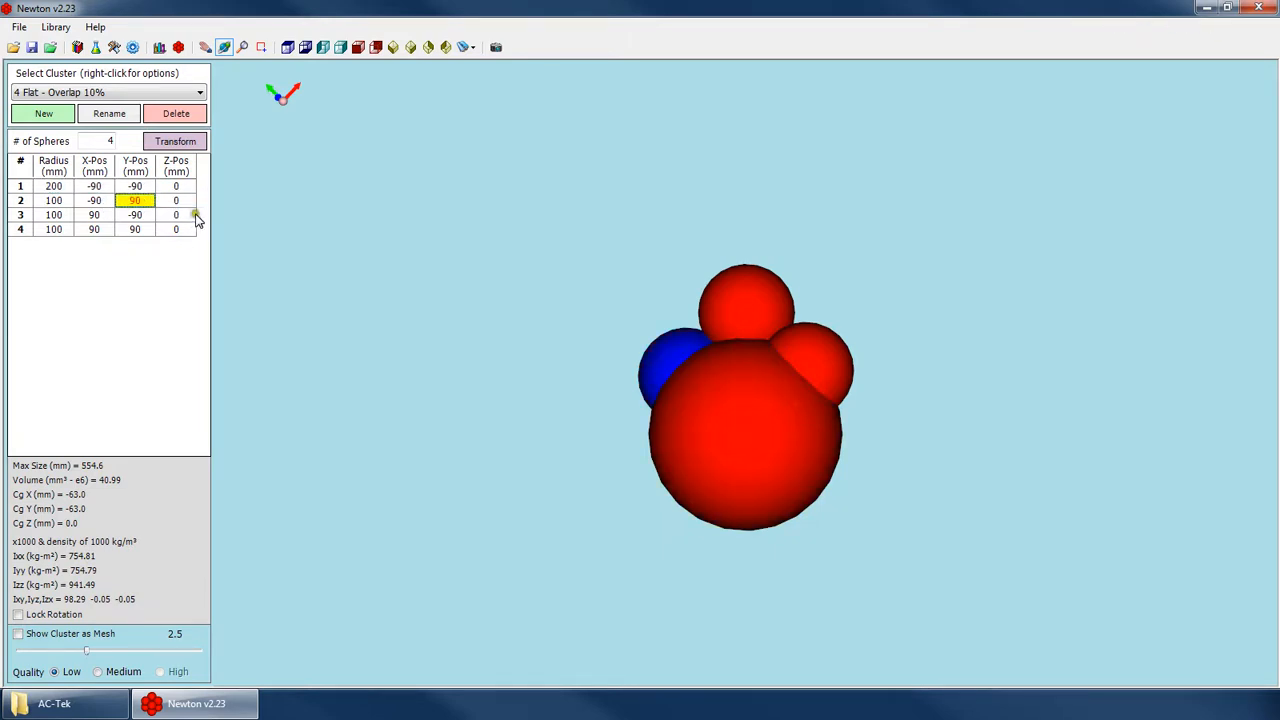
type("500")
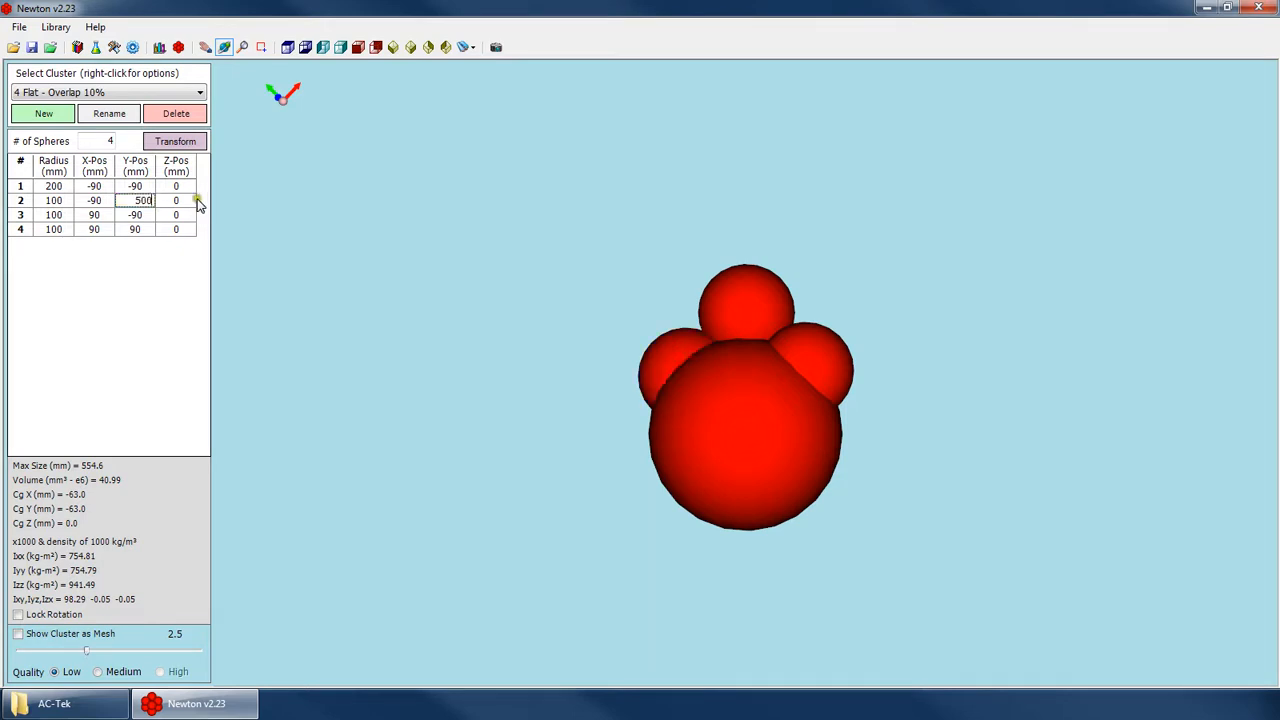
key("Return")
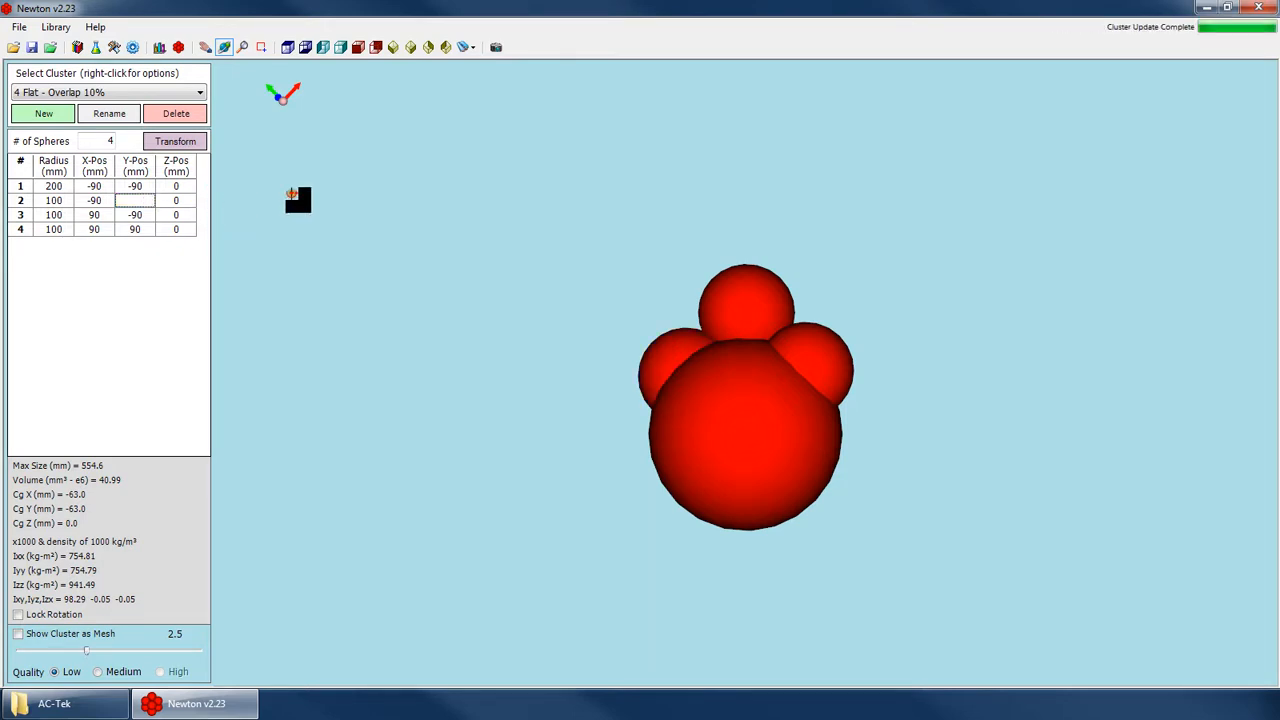
left_click_drag(787, 453, 906, 263)
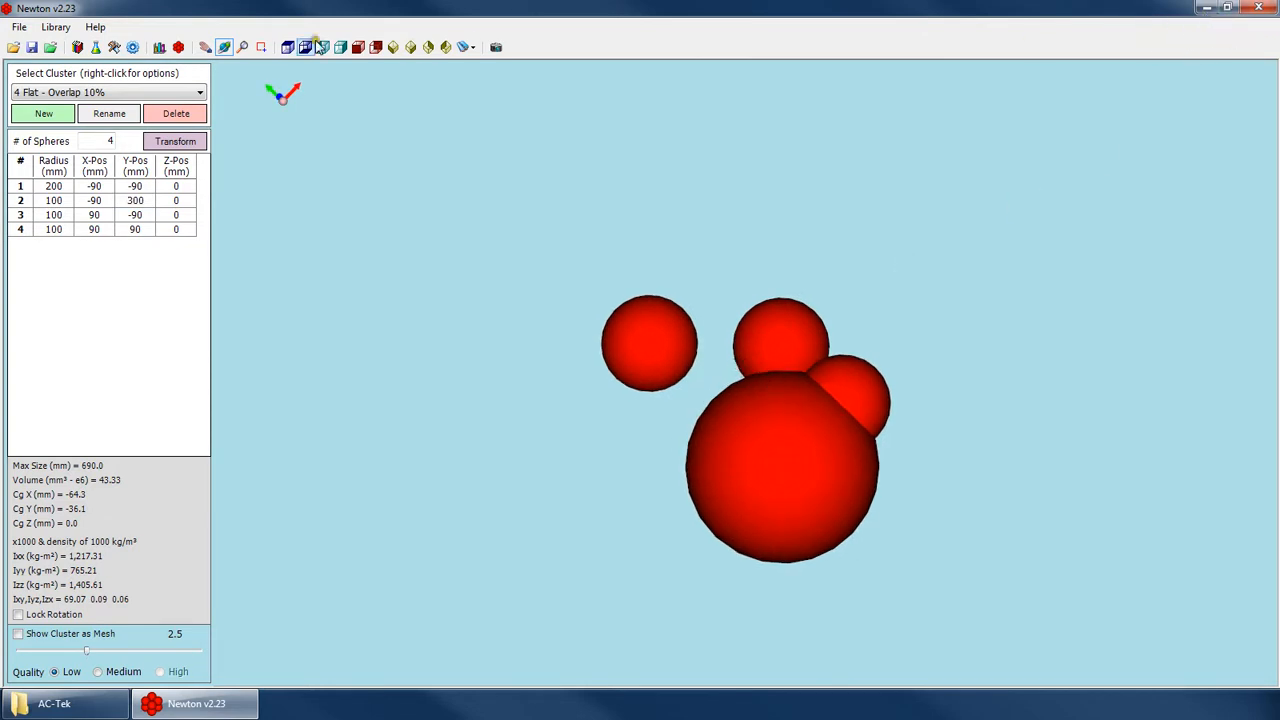
Open the Particle Library and display the 40-100mm set to examine its cluster groups.
left_click(160, 47)
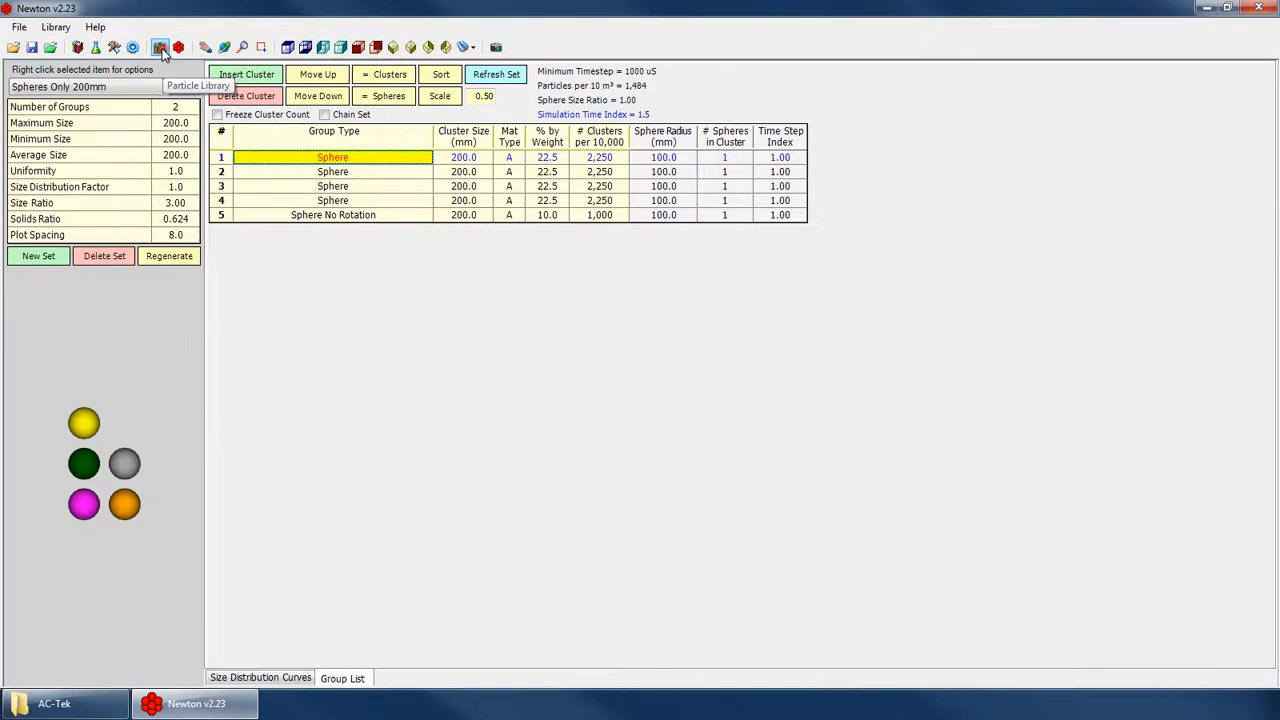
left_click(95, 87)
left_click(32, 147)
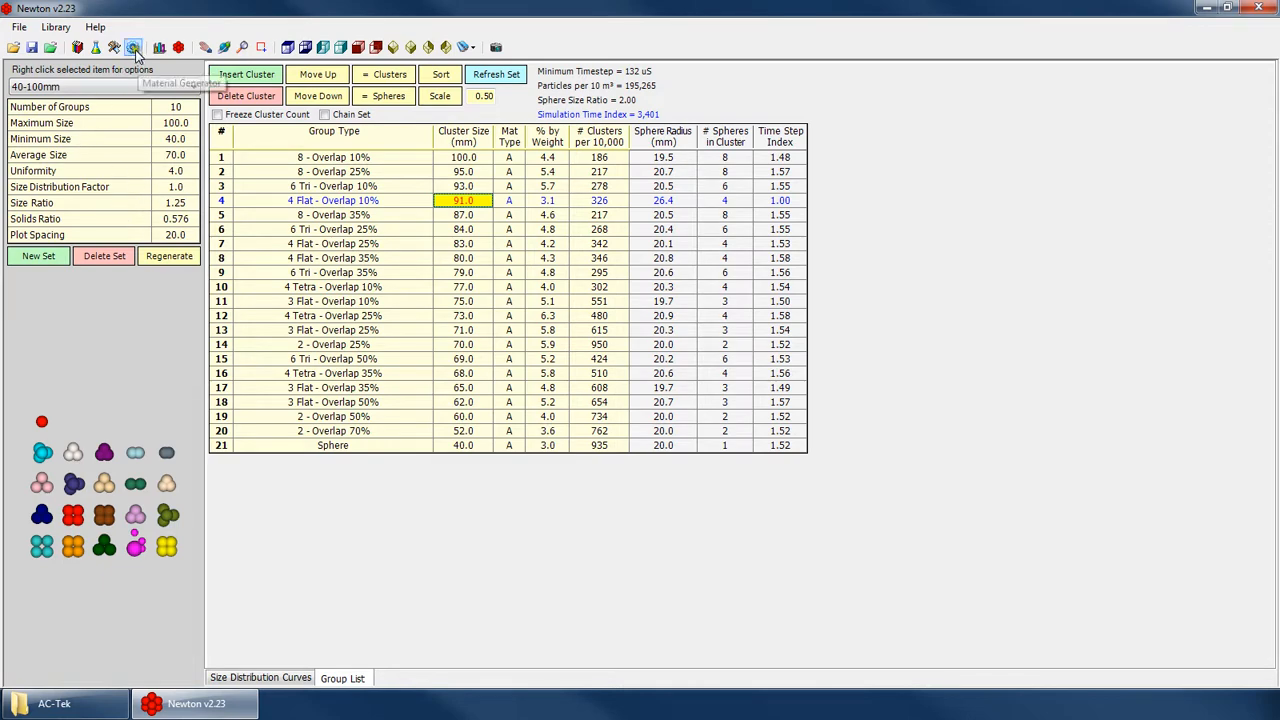
Switch to the Material Generator and assign the 40-100mm material group set to generation point 1.
left_click(133, 50)
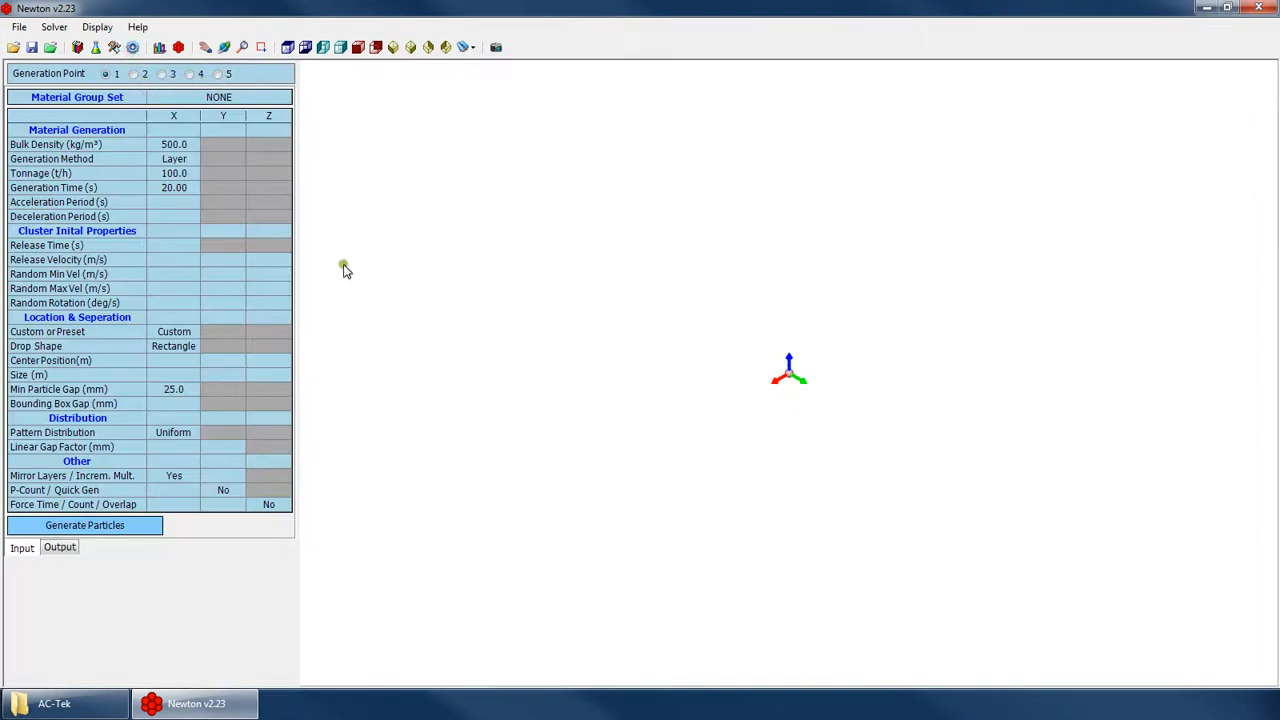
left_click(227, 94)
left_click(242, 96)
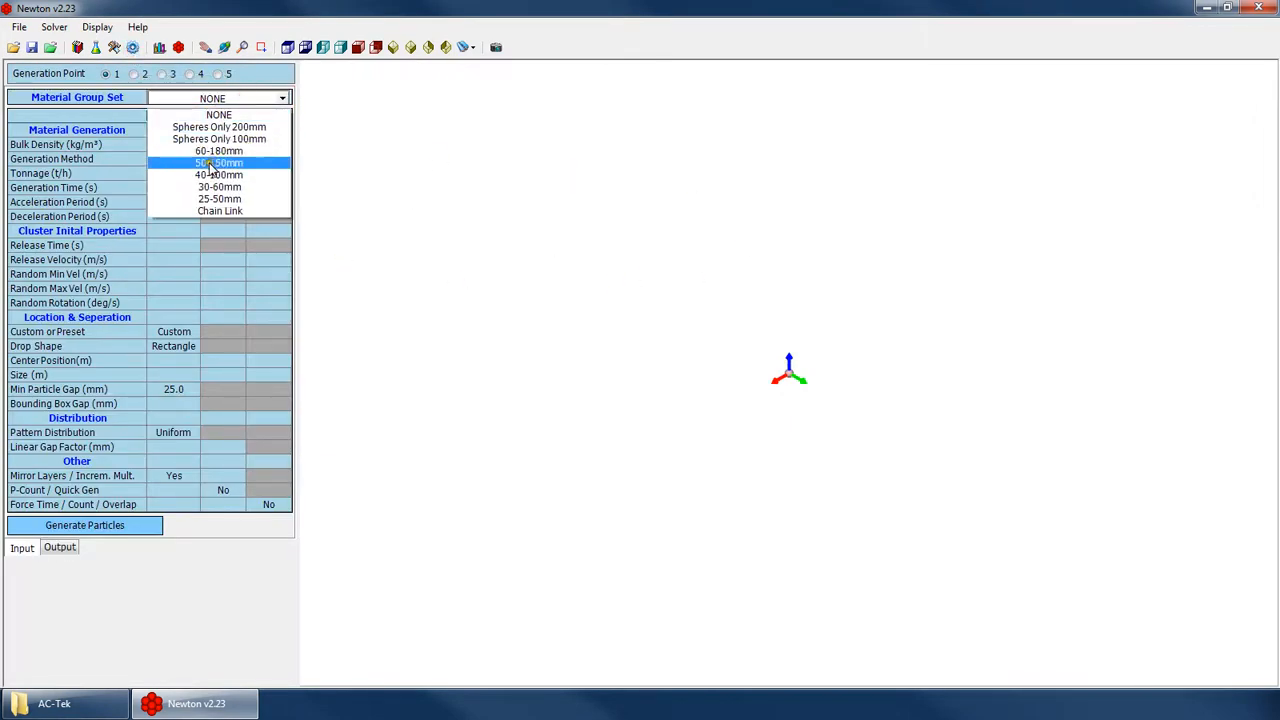
left_click(248, 177)
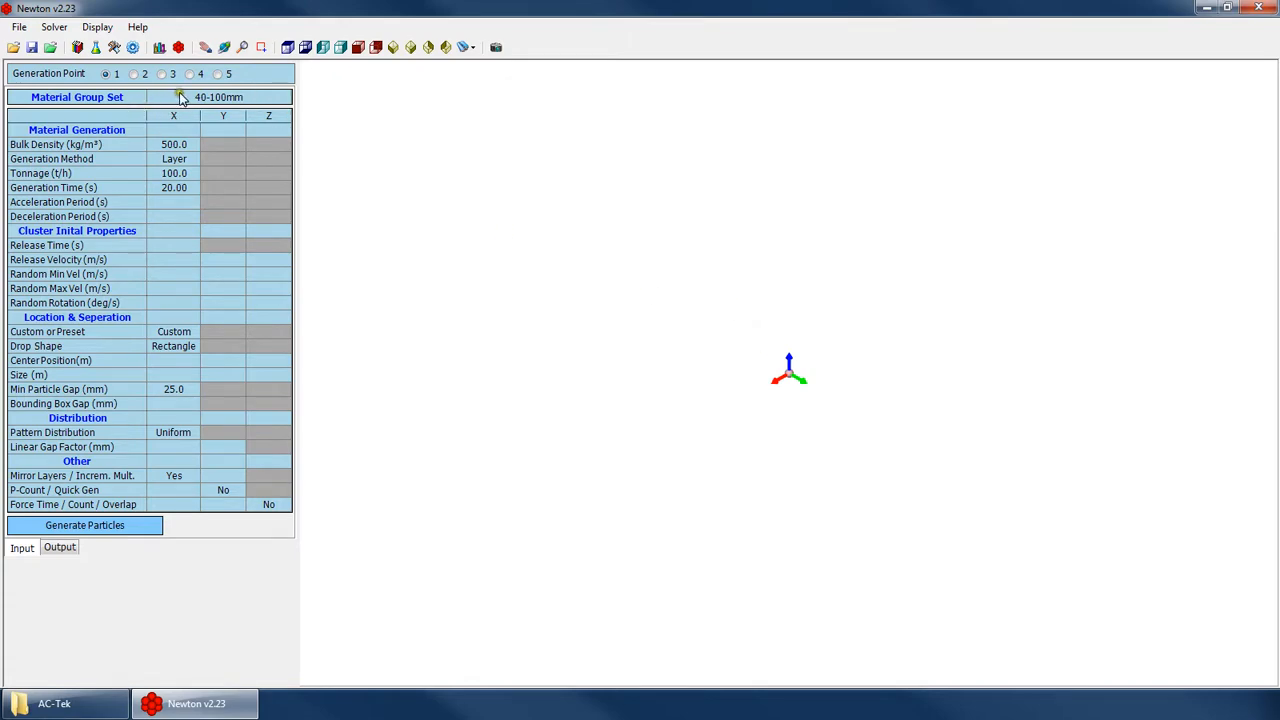
Return through the Particle Library to the Cluster Creator and examine the 4 Flat - Overlap 10% cluster from above.
left_click(176, 47)
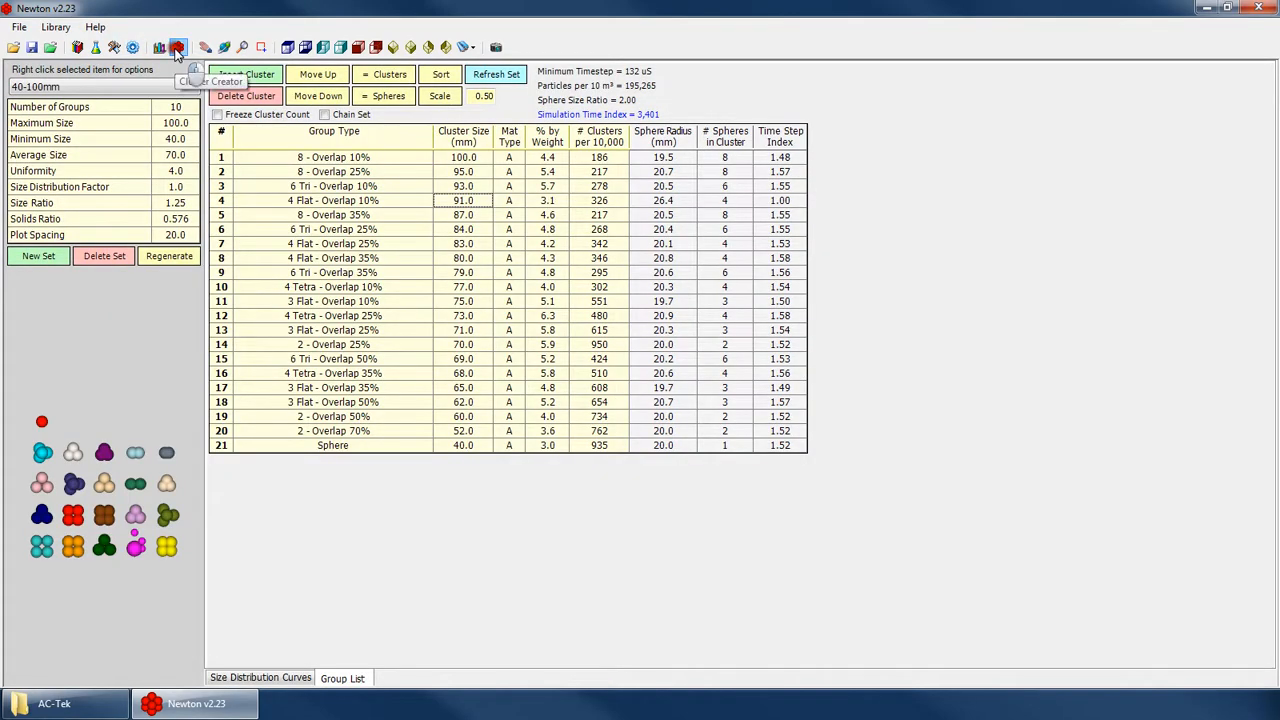
left_click(177, 51)
left_click(161, 50)
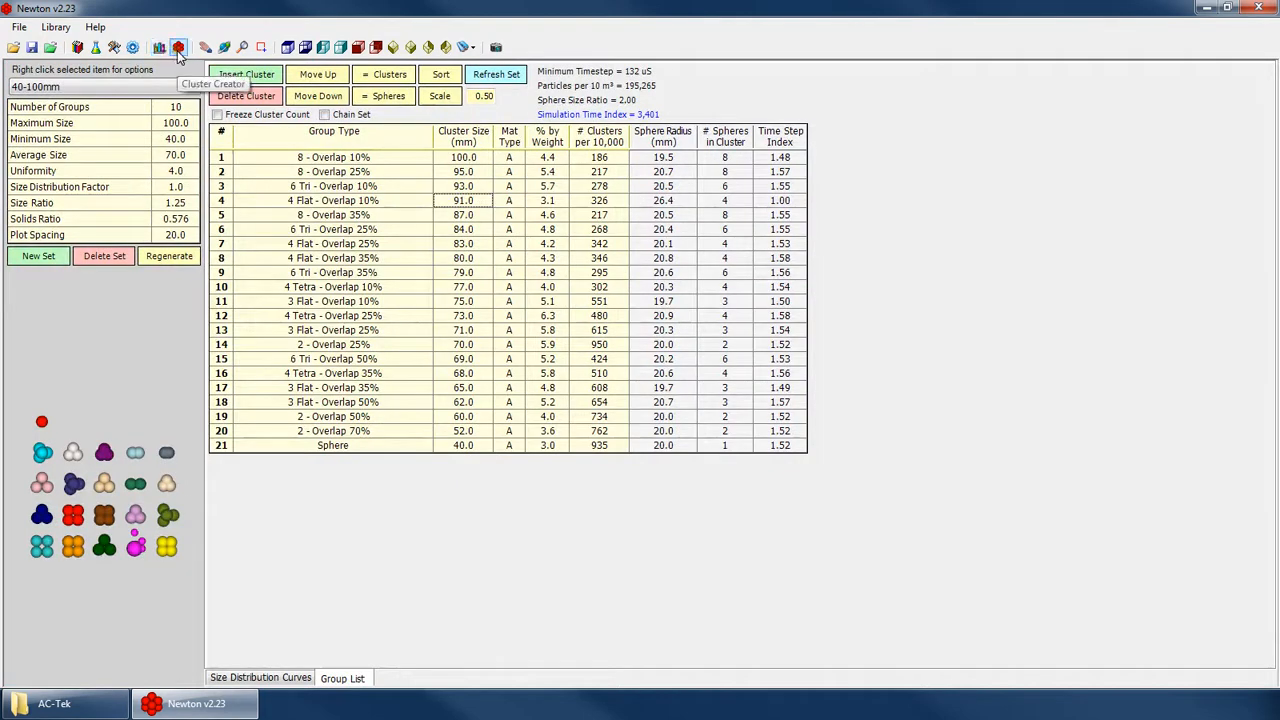
left_click(178, 47)
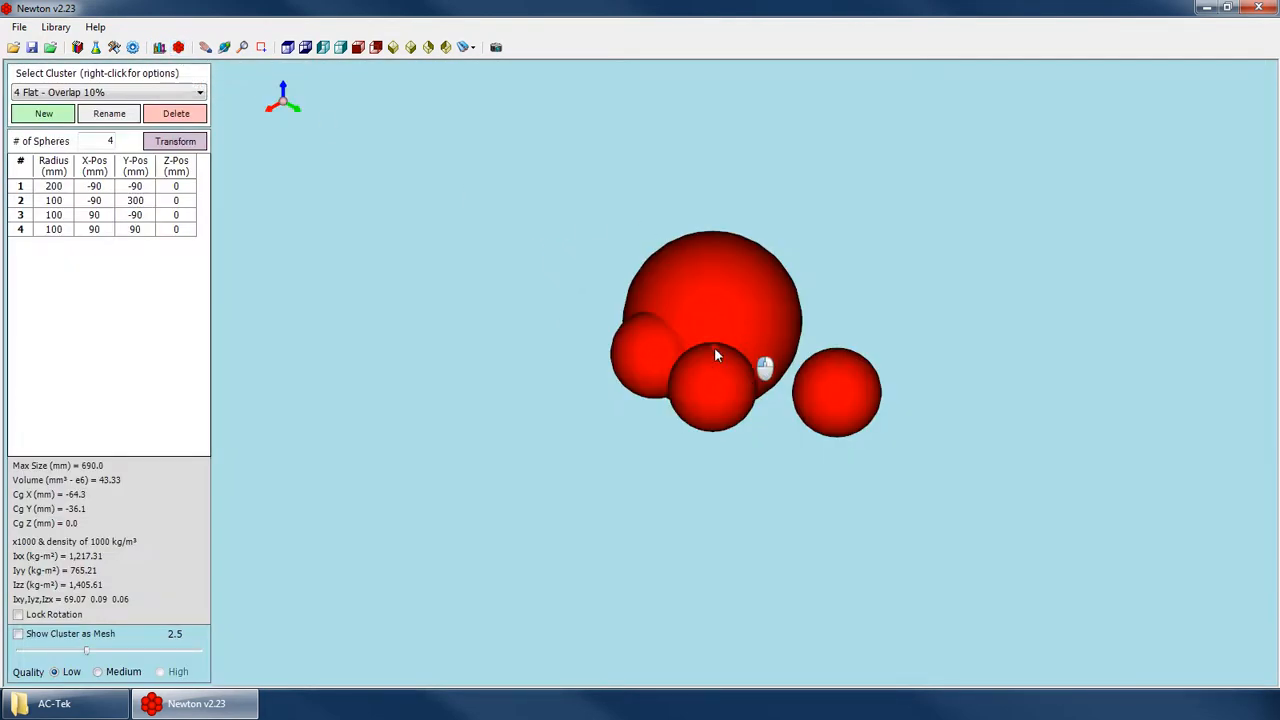
right_click(503, 252)
left_click(551, 281)
left_click_drag(724, 348, 726, 393)
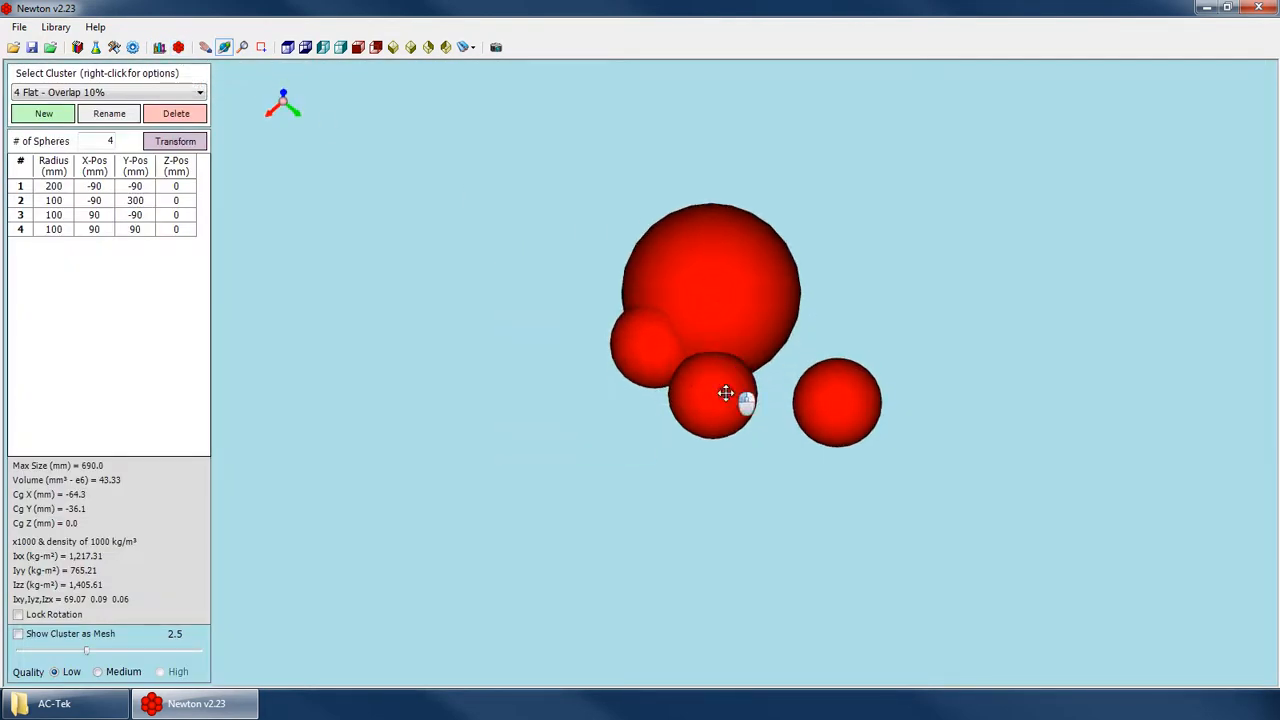
Browse the available clusters and load the 4 Flat - Overlap 25% cluster.
left_click(110, 94)
scroll(76, 435, "down", 4)
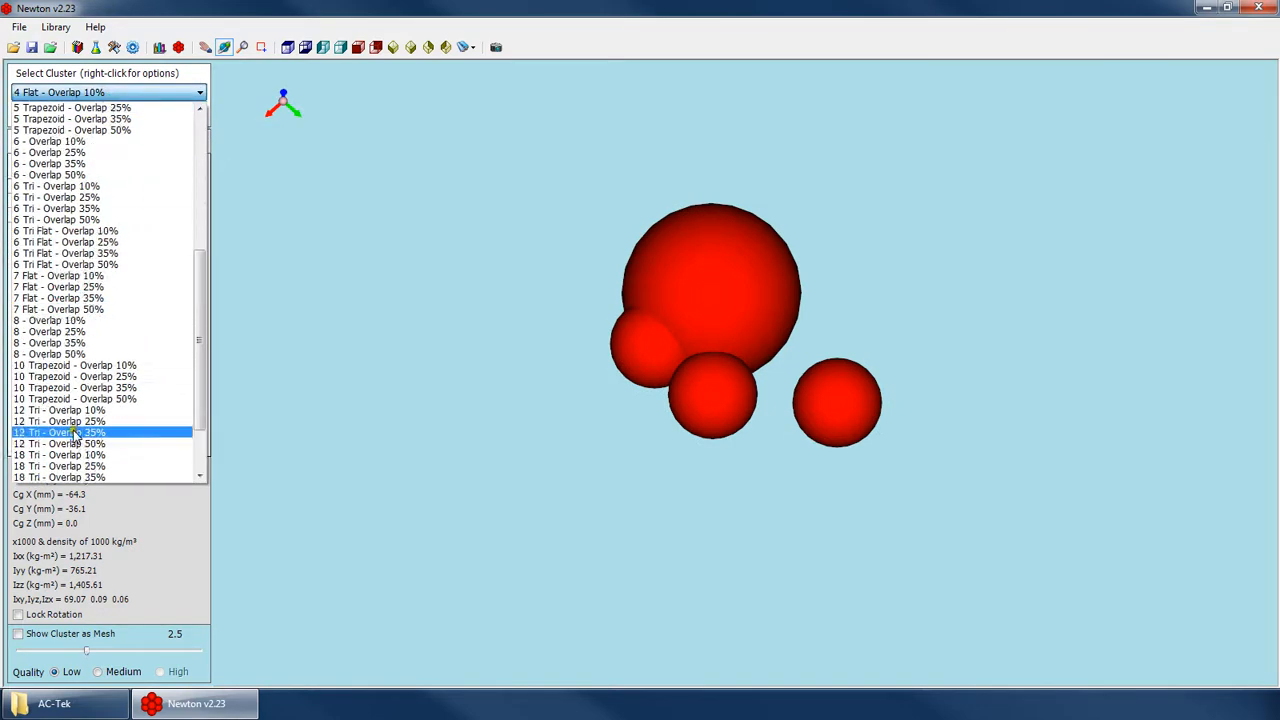
scroll(107, 434, "up", 5)
left_click(124, 88)
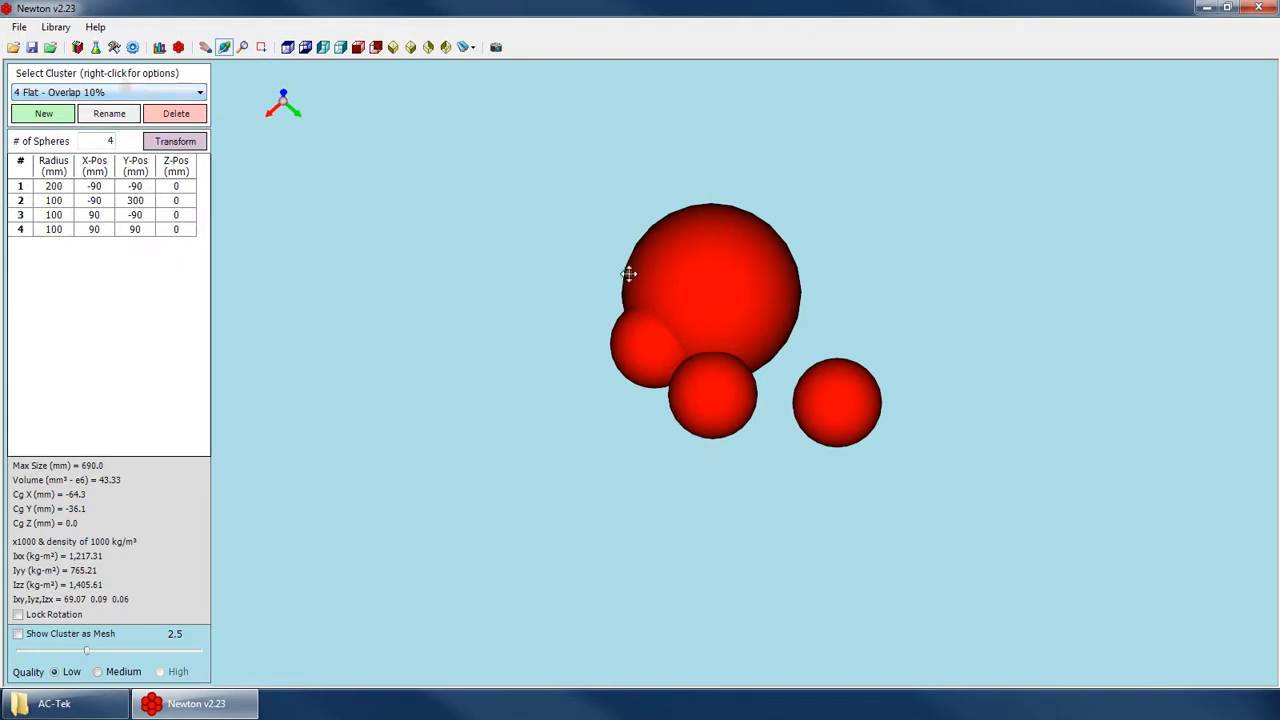
left_click_drag(629, 271, 371, 245)
left_click(110, 92)
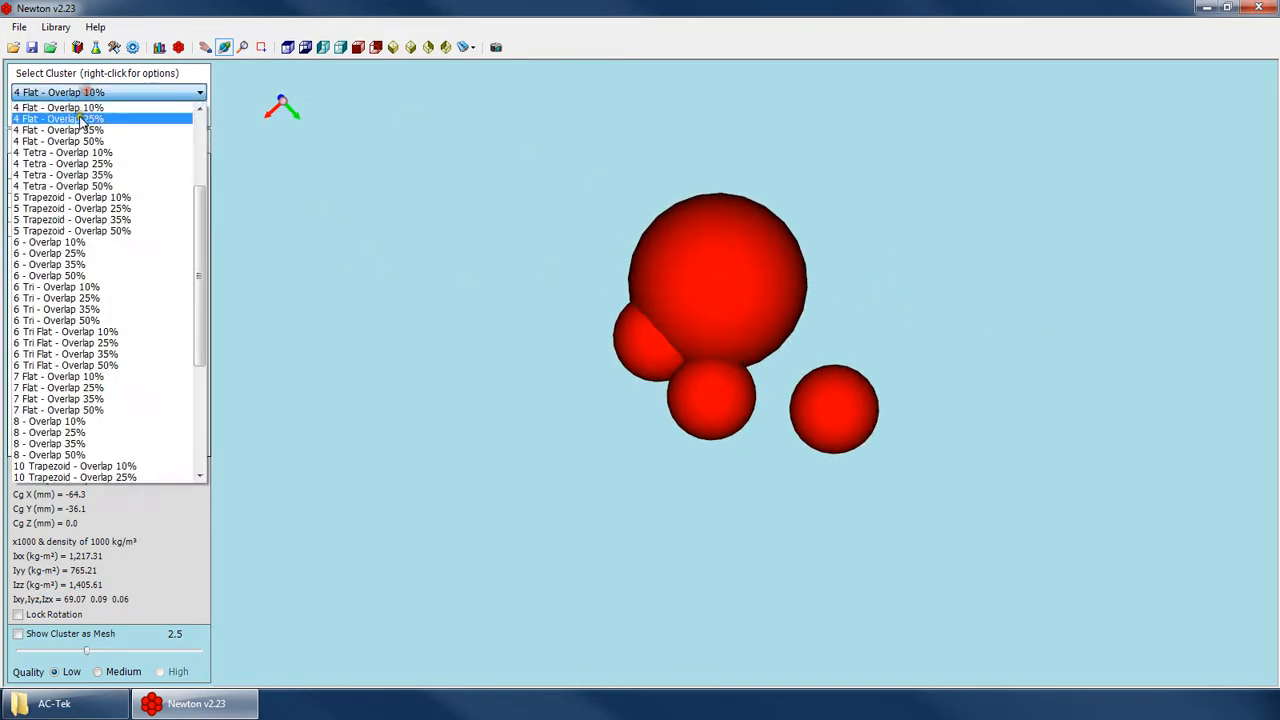
left_click(71, 114)
Open the Transform Cluster dialog for the 4 Flat - Overlap 25% cluster and place it clear of the enlarged spheres.
left_click_drag(740, 400, 699, 149)
left_click_drag(677, 391, 754, 256)
scroll(779, 481, "up", 1)
scroll(779, 481, "up", 3)
scroll(754, 256, "up", 2)
left_click_drag(769, 377, 758, 319)
left_click(158, 92)
left_click(176, 141)
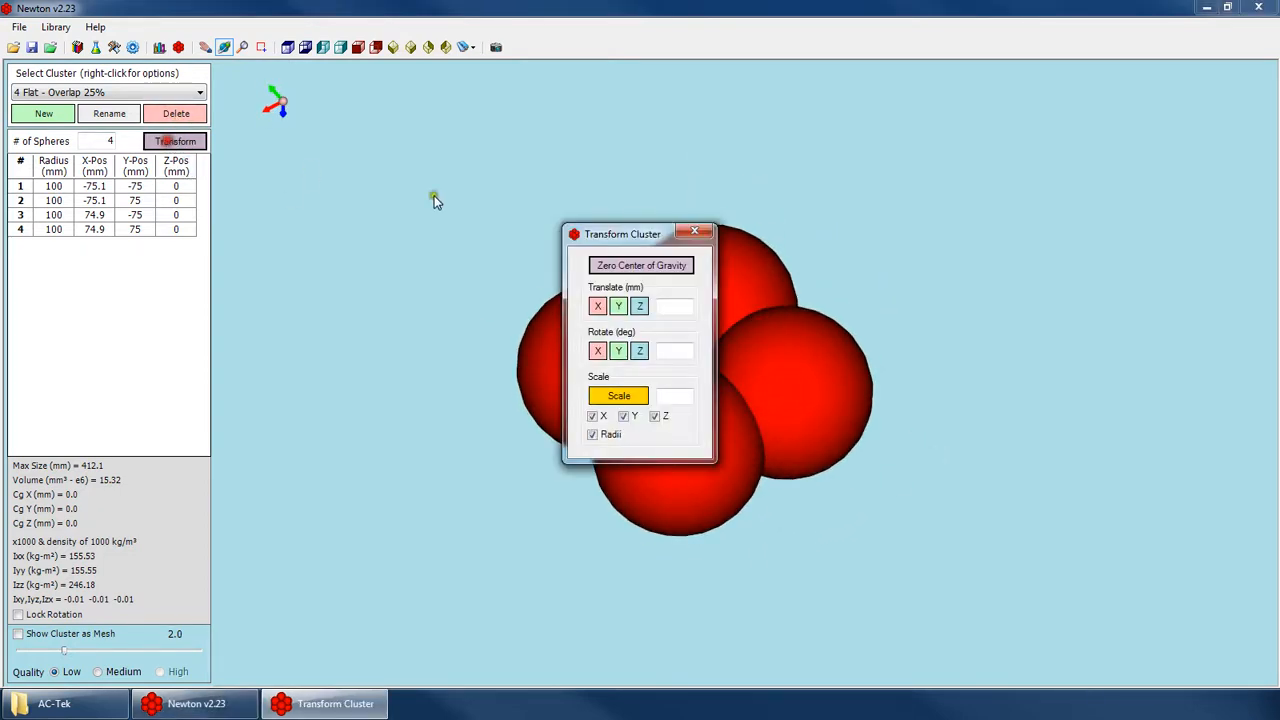
left_click_drag(626, 240, 1062, 226)
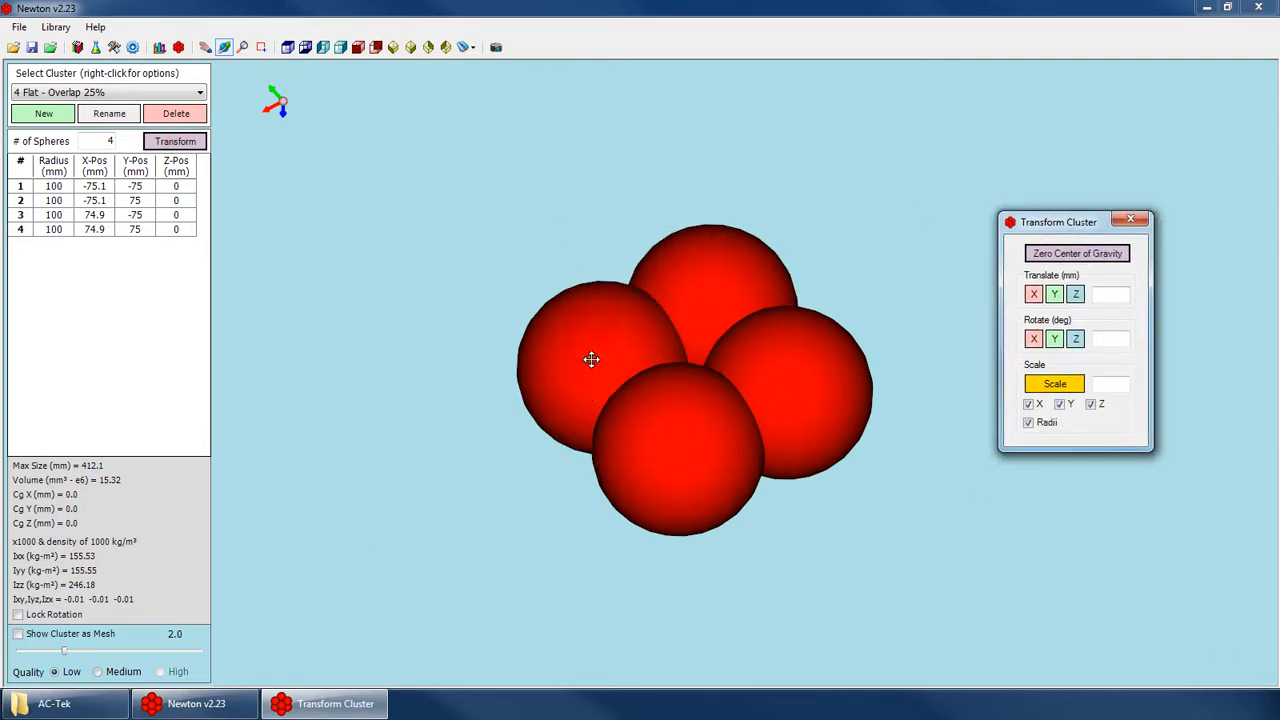
left_click_drag(591, 359, 677, 374)
Set the X position of sphere 2 to 200 mm and zero the cluster's center of gravity.
left_click(93, 200)
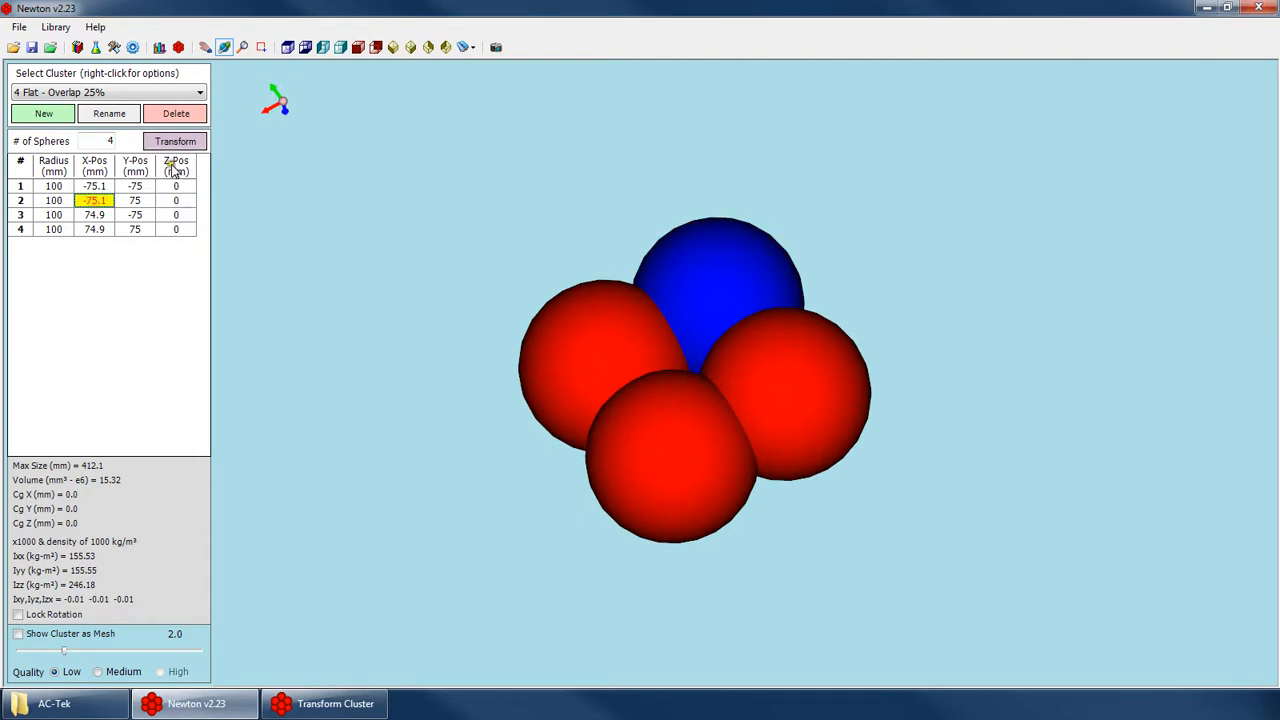
type("200")
key("Return")
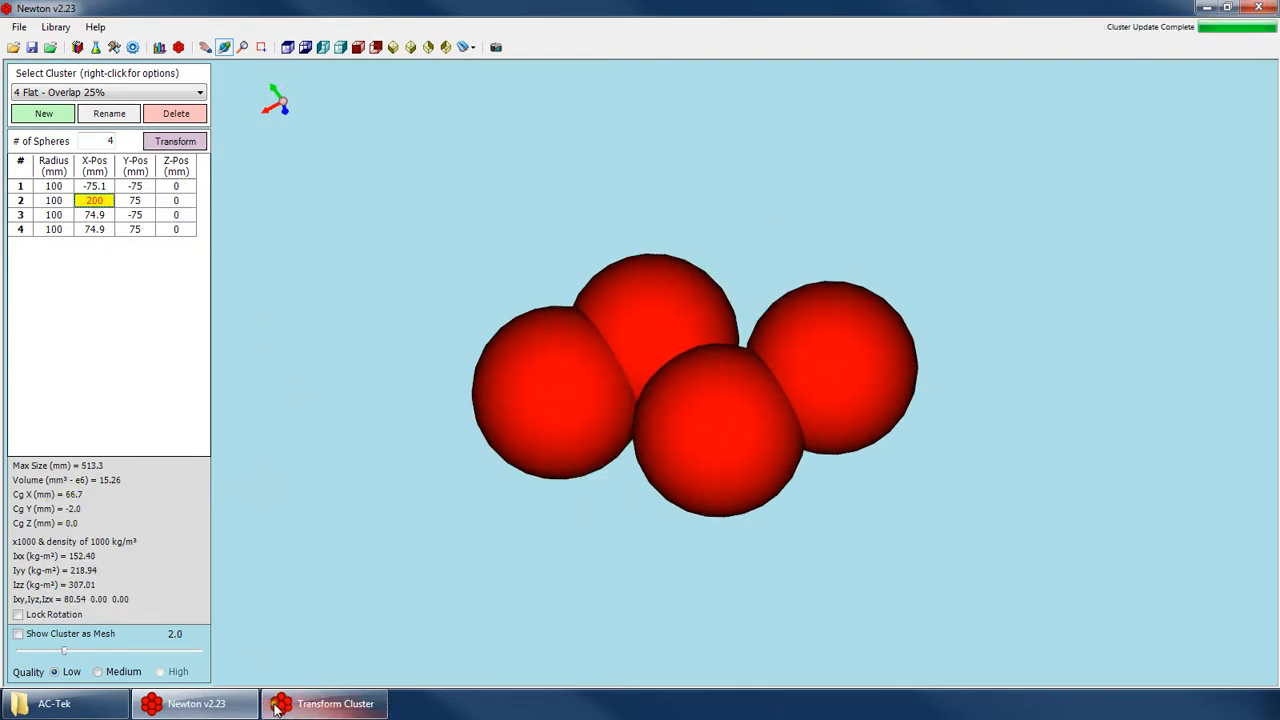
left_click(330, 703)
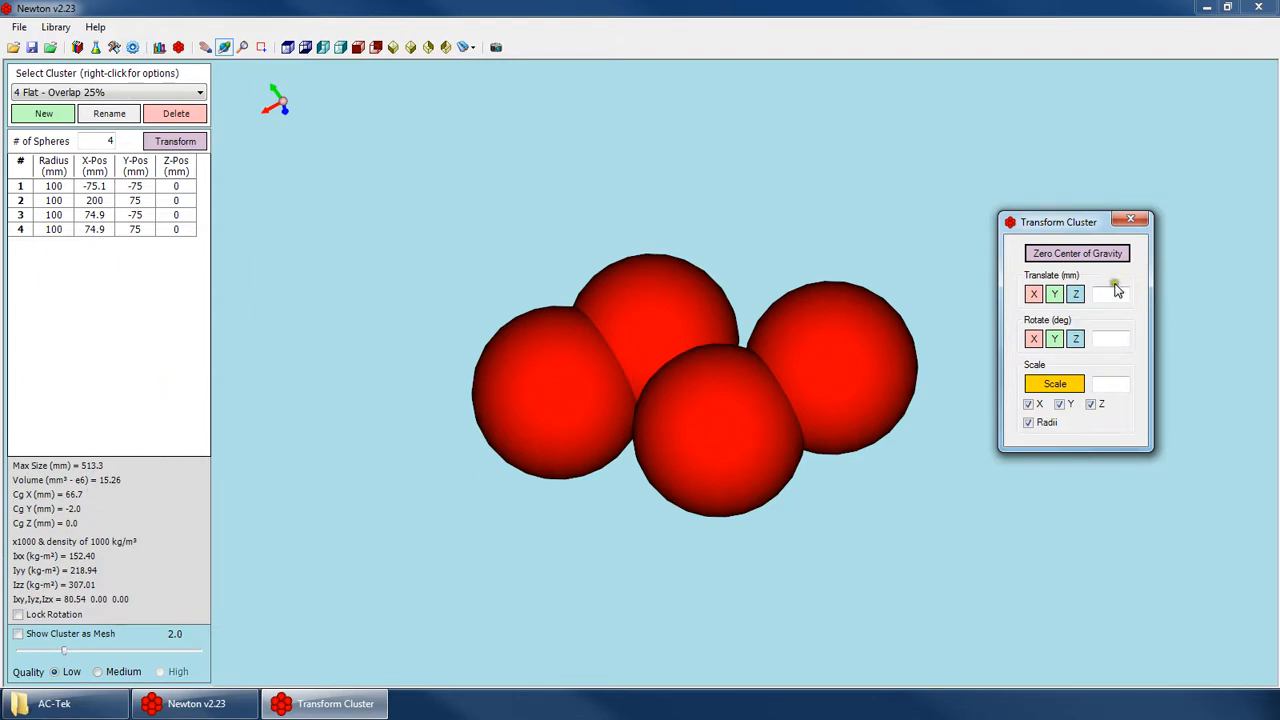
left_click(1084, 256)
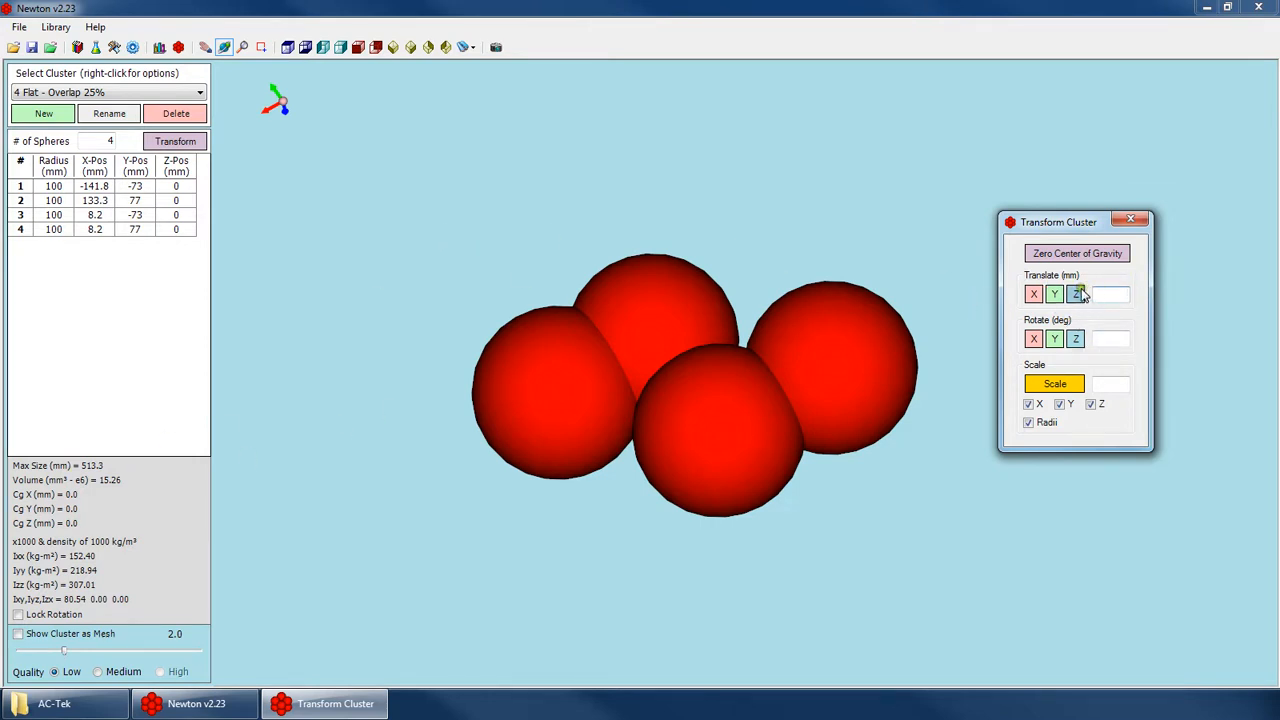
Translate the cluster 100 mm along X and zero its center of gravity again.
type("100")
left_click(1033, 294)
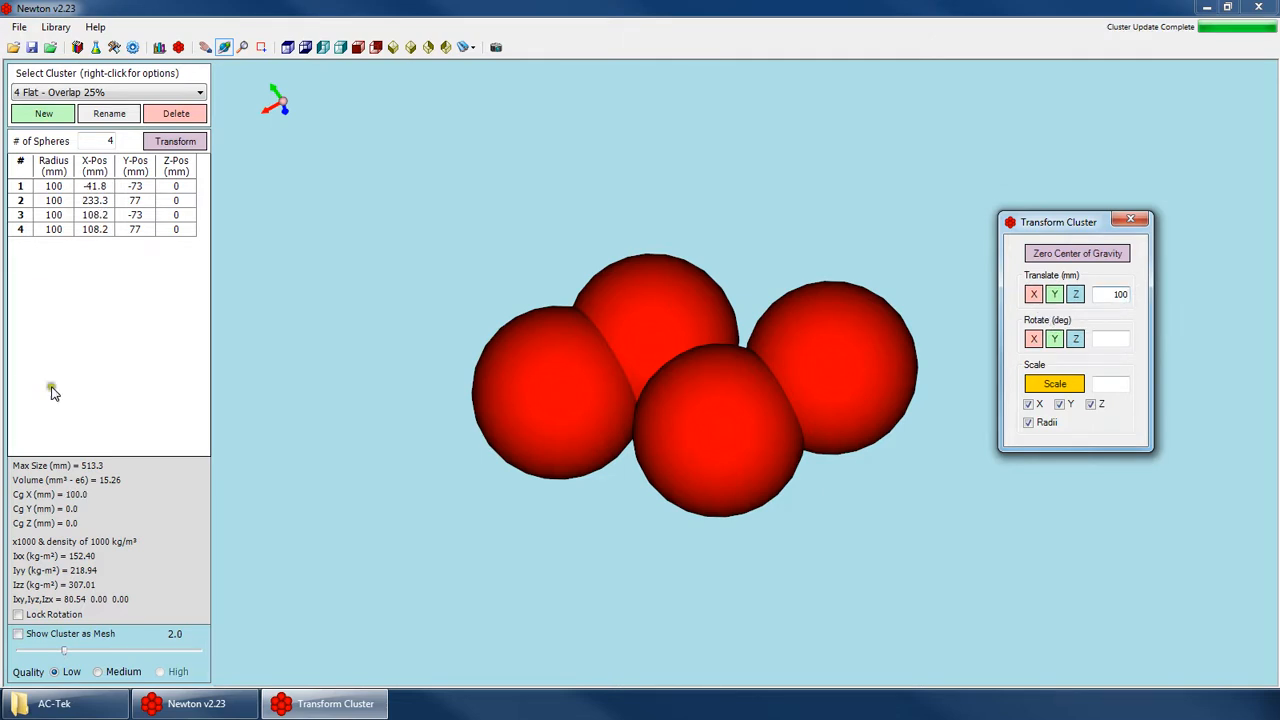
left_click(1100, 254)
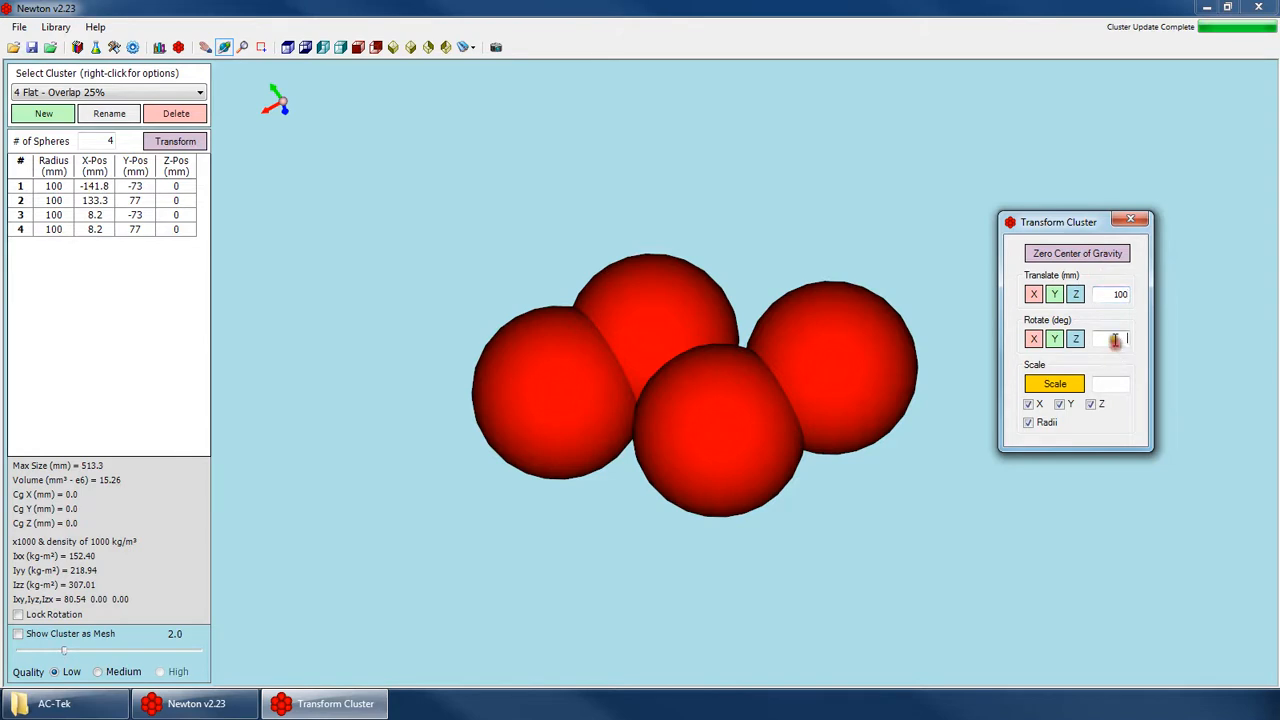
View the cluster in the XY plane and rotate it about Z in five 10-degree increments.
left_click(287, 47)
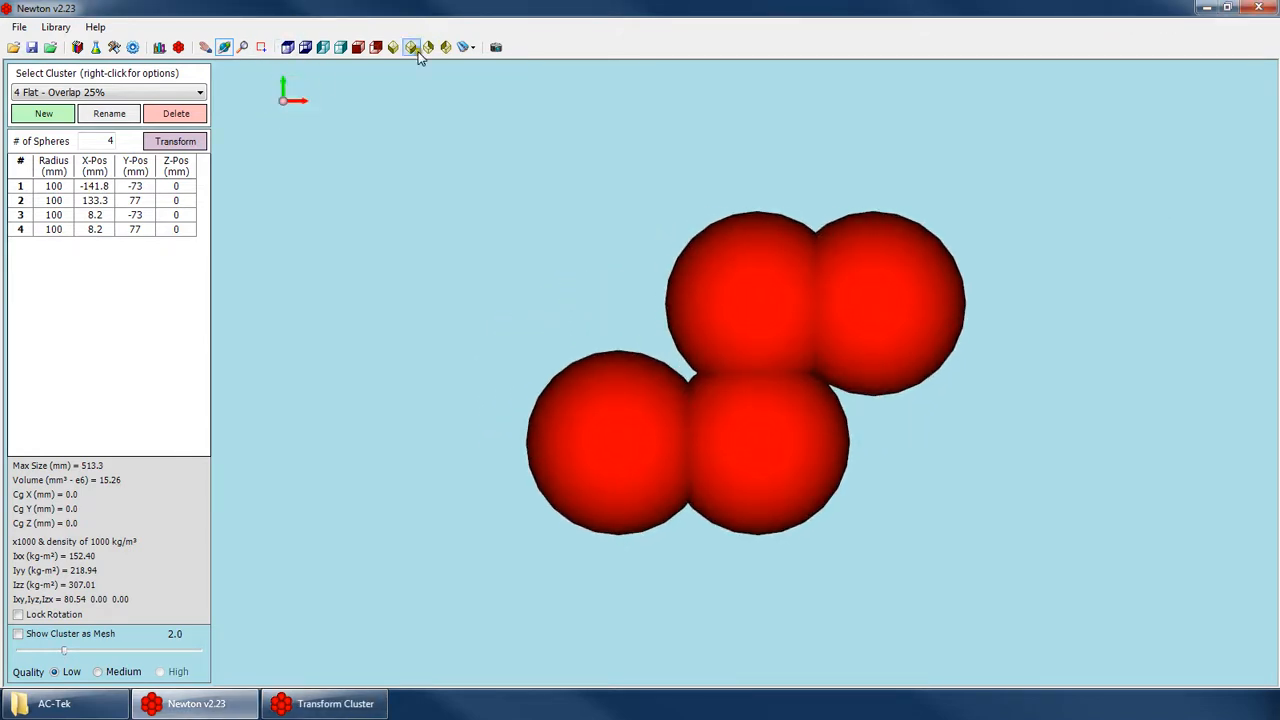
left_click(330, 703)
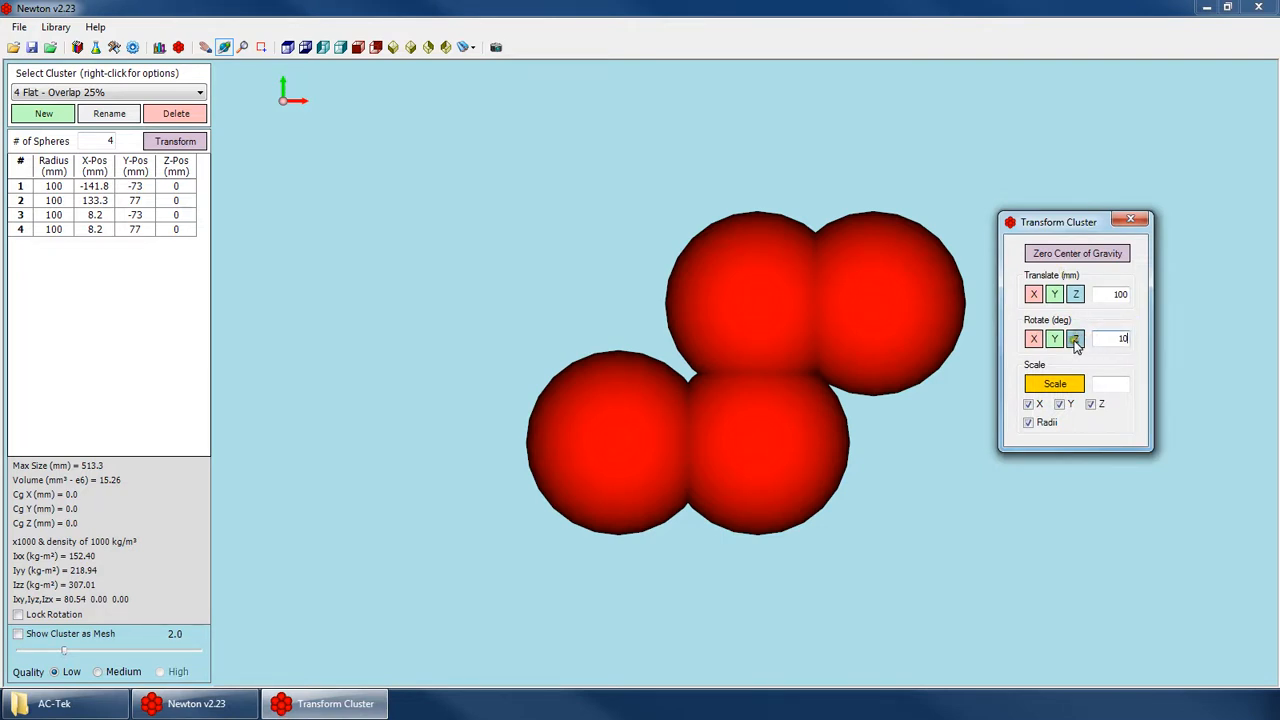
left_click(1075, 339)
left_click(1075, 339)
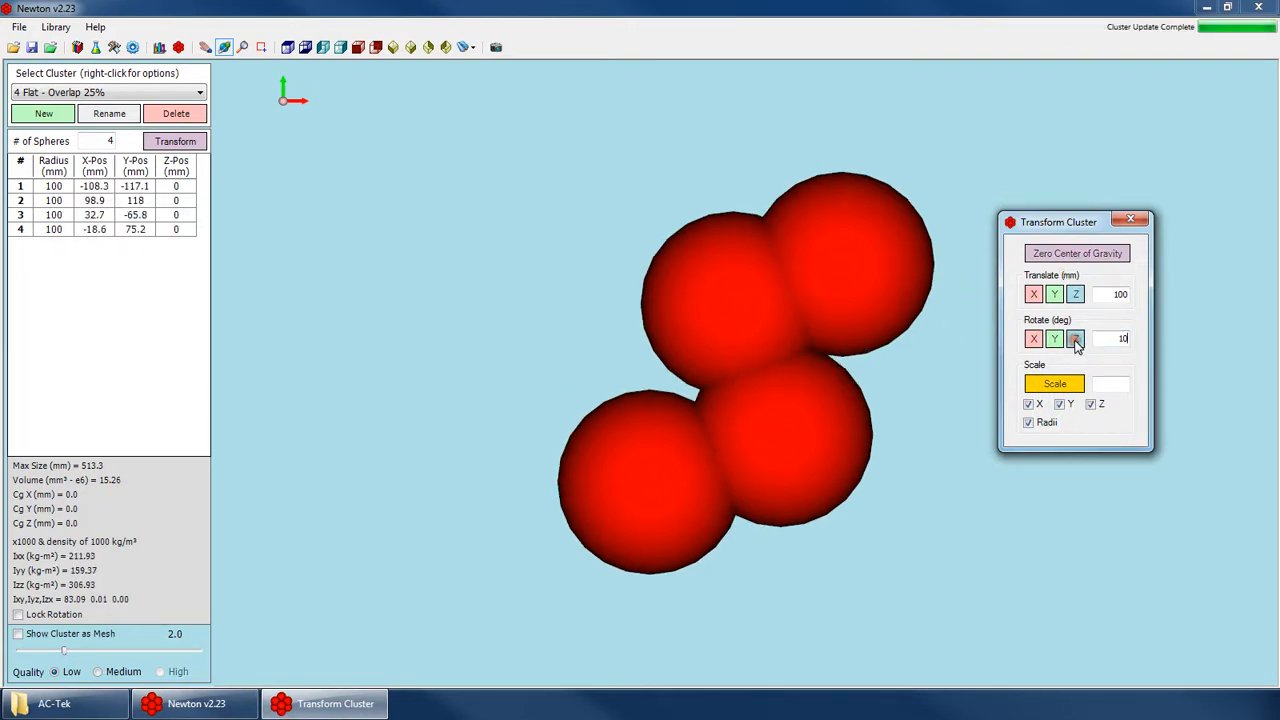
left_click(1075, 339)
left_click(1075, 339)
left_click(1075, 339)
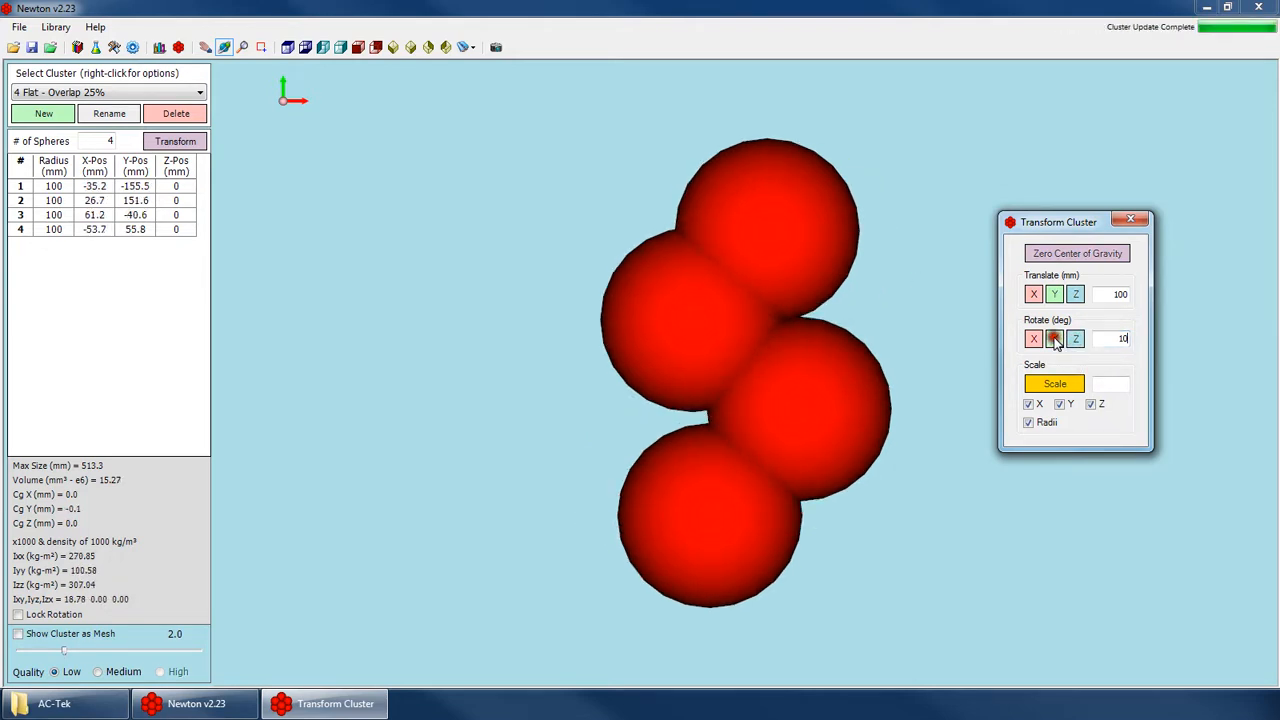
Rotate the cluster about the Y axis in eight 10-degree increments.
left_click(1055, 339)
left_click(1055, 339)
left_click(1055, 339)
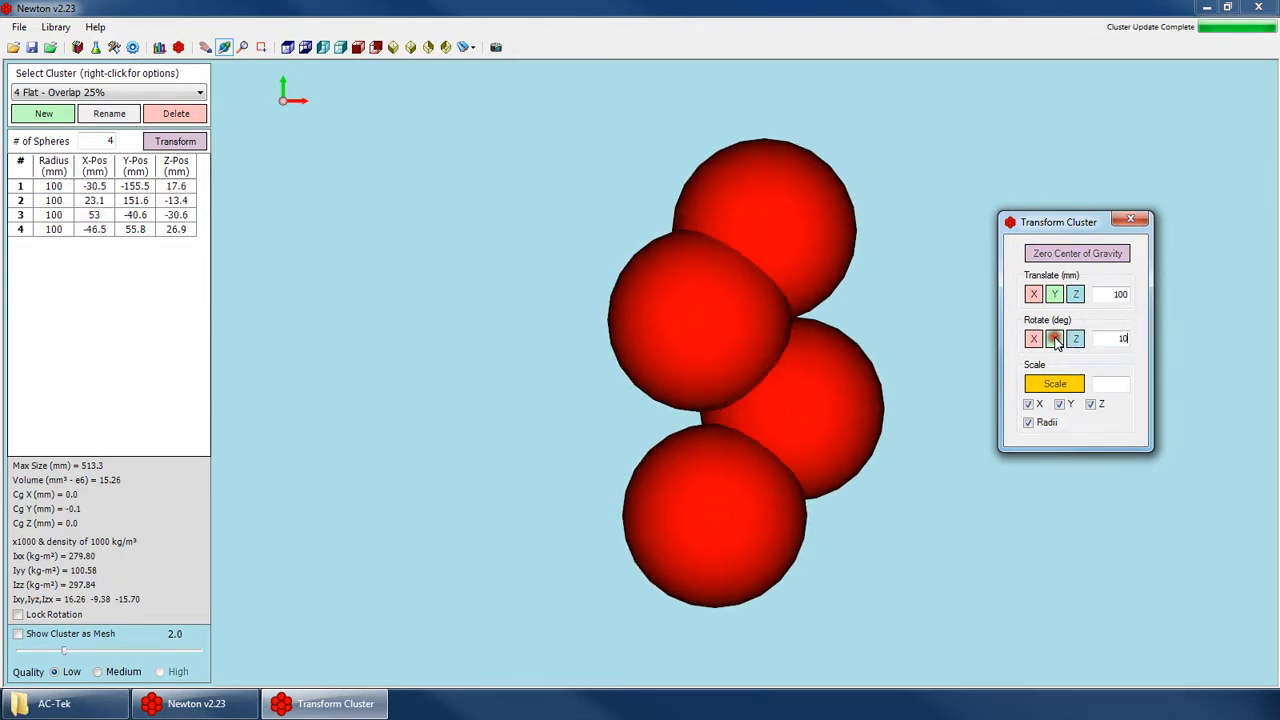
left_click(1055, 339)
left_click(1055, 339)
left_click(1055, 339)
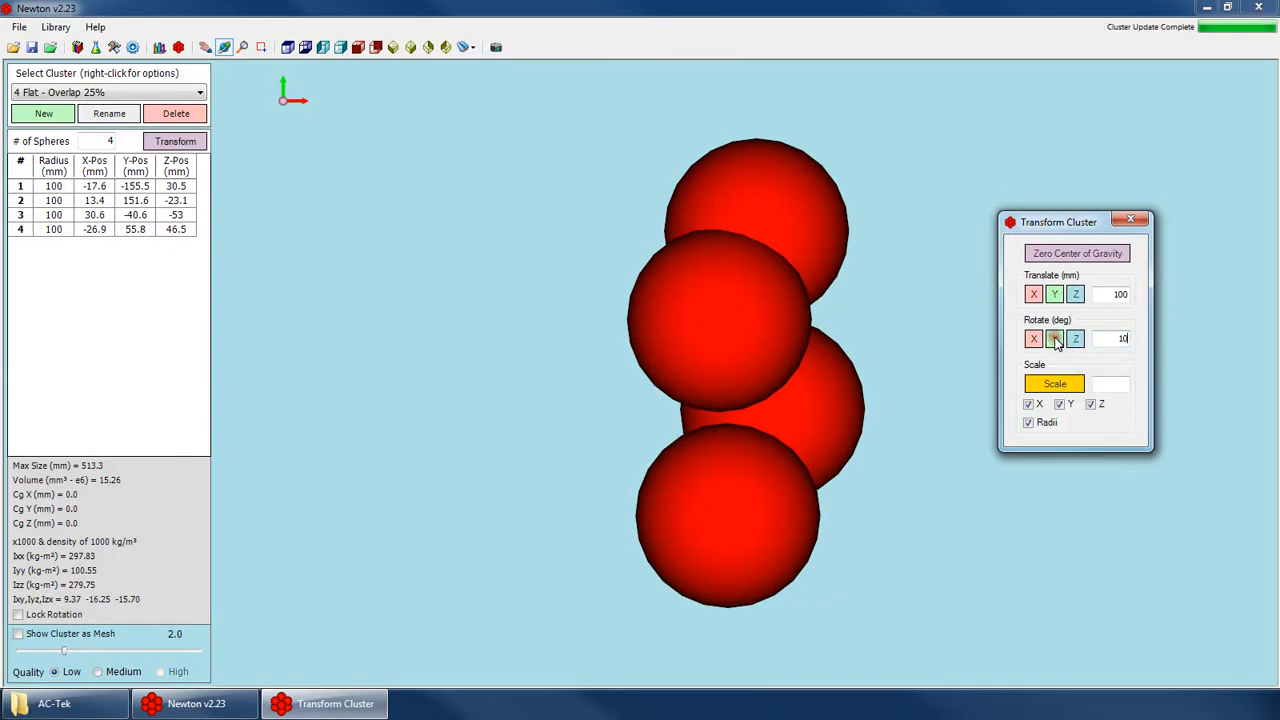
left_click(1055, 339)
left_click(1055, 339)
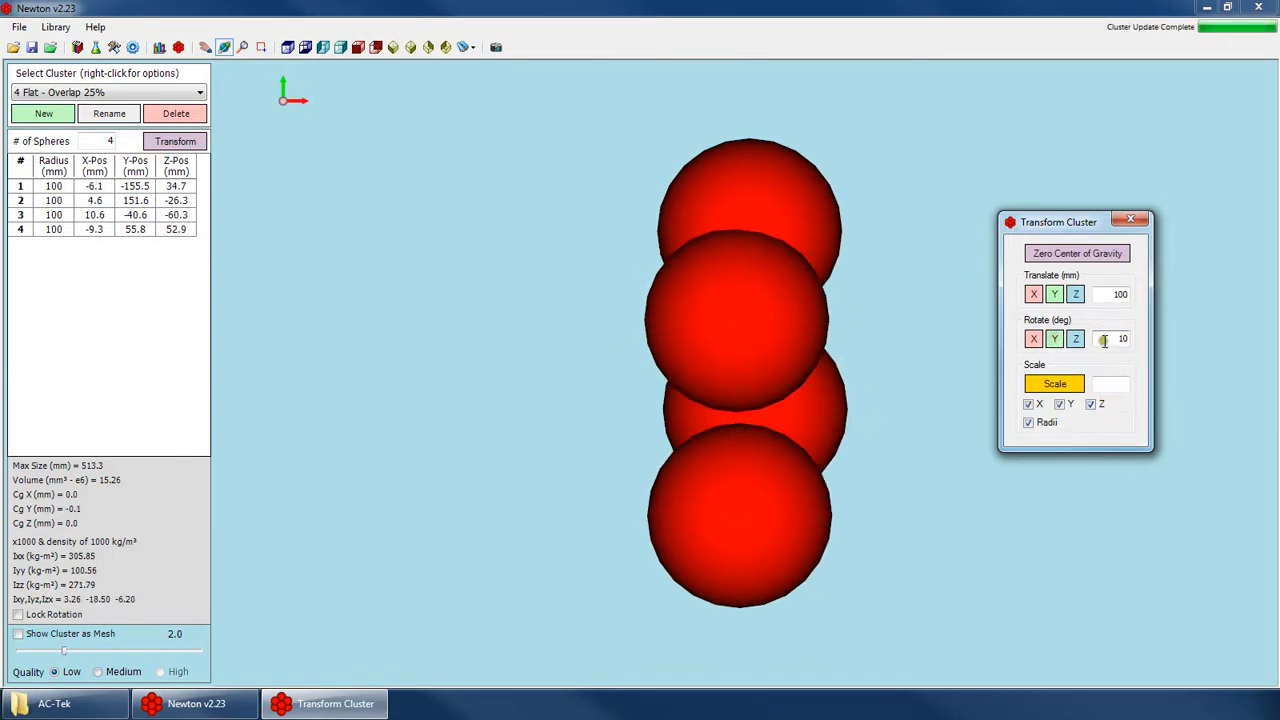
Load the 4 Flat - Overlap 35% cluster and orbit it slightly to view the spheres at an angle.
left_click(1113, 381)
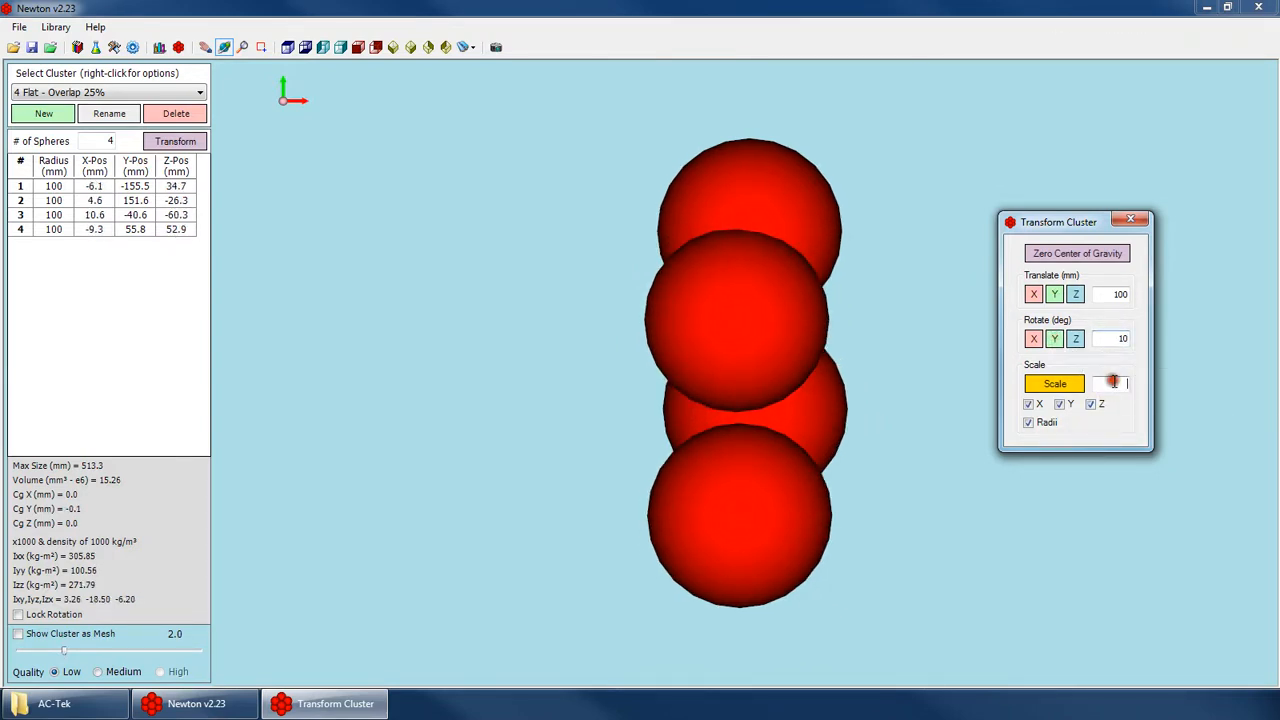
left_click(1093, 389)
left_click(101, 93)
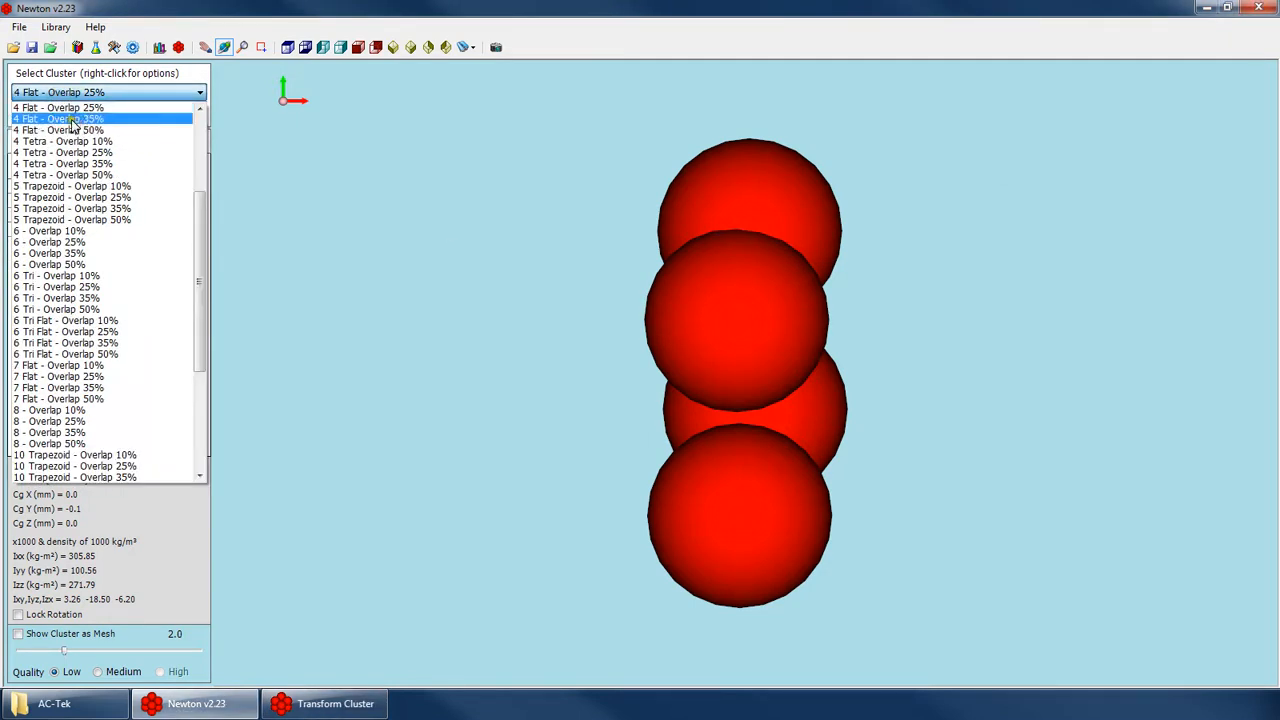
left_click(60, 119)
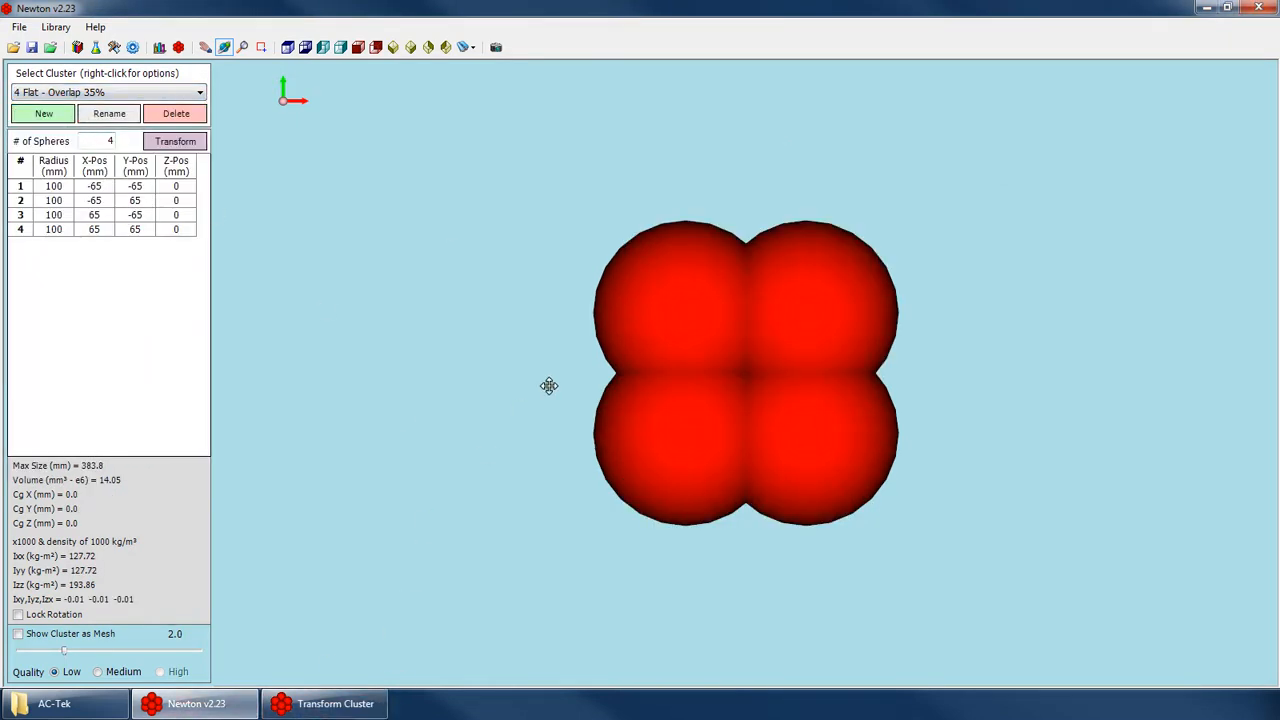
right_click(613, 347)
left_click(647, 375)
left_click_drag(610, 470, 428, 456)
Scale the X, Y and Z sphere positions by 1.2 three times, excluding the radii from scaling.
left_click(325, 705)
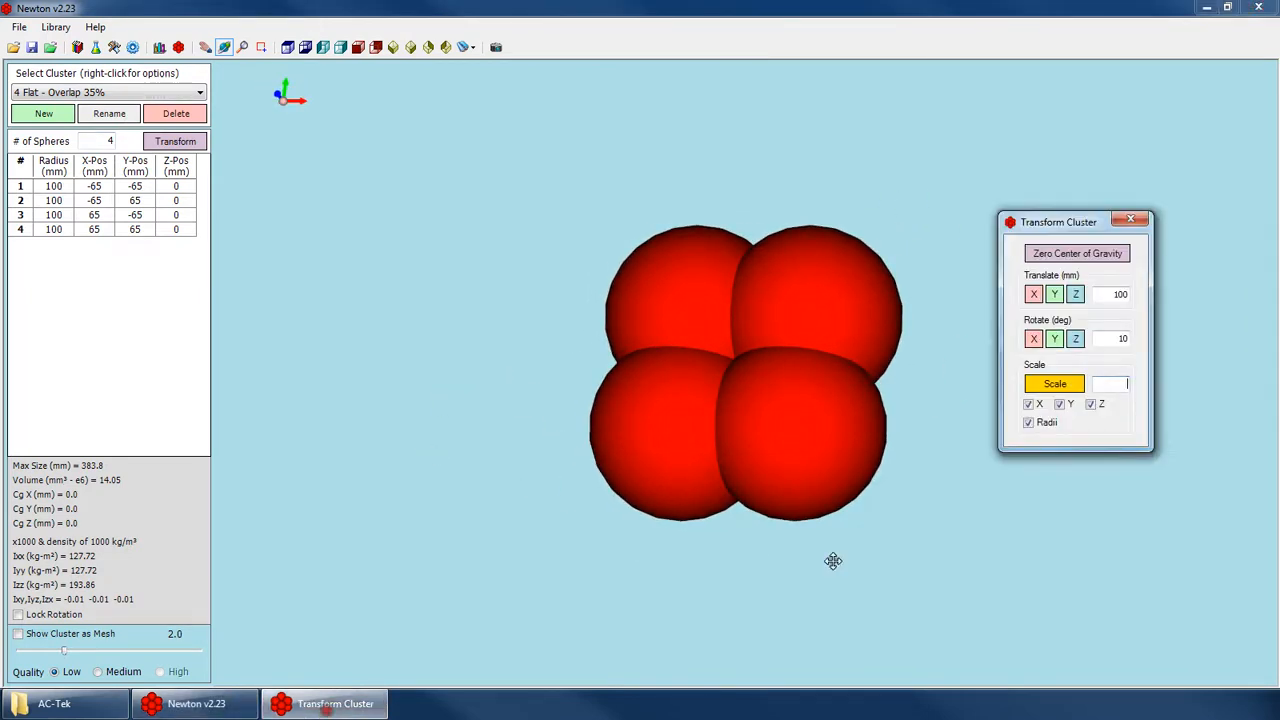
left_click(1031, 423)
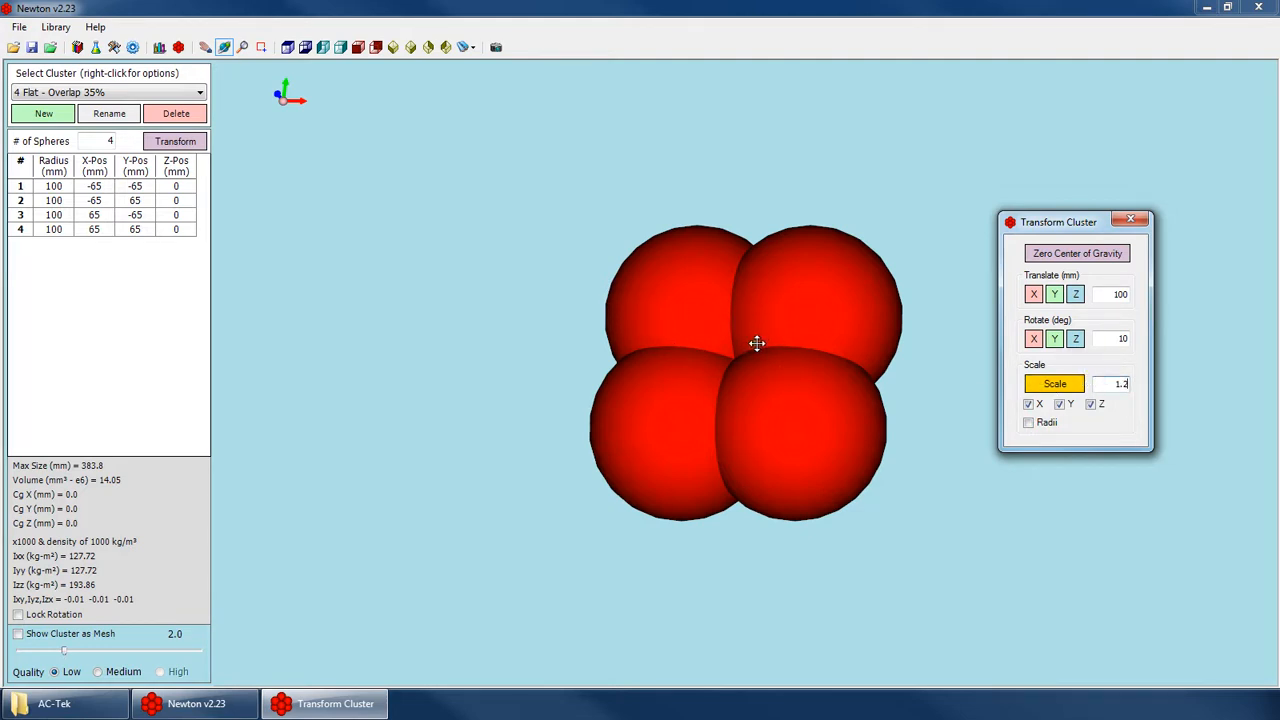
left_click(1055, 384)
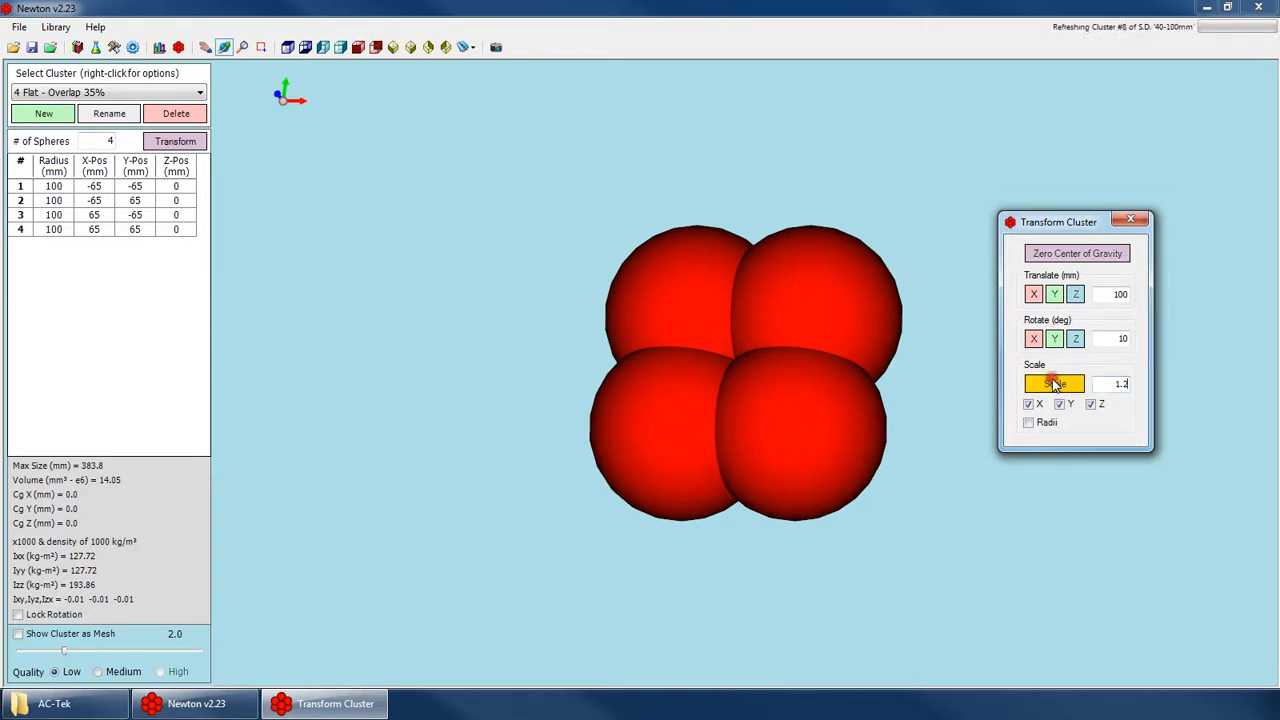
left_click(1055, 384)
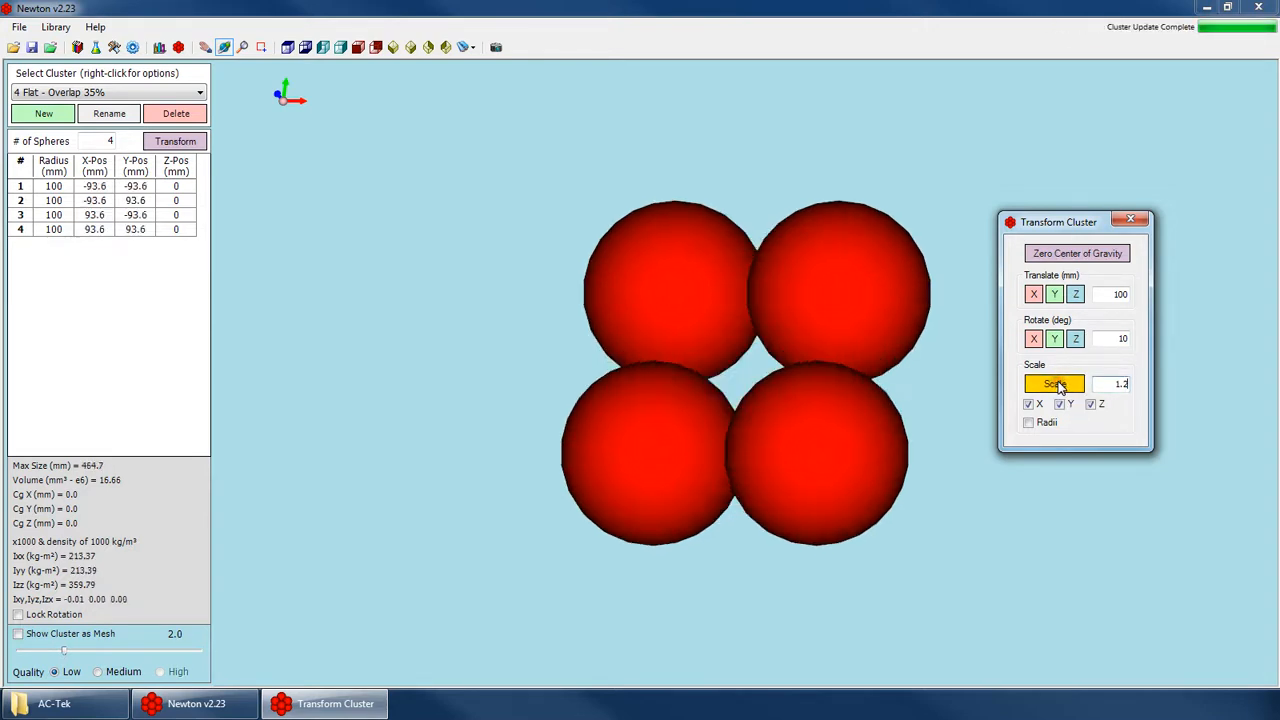
left_click(1055, 384)
left_click_drag(651, 360, 583, 477)
left_click(368, 708)
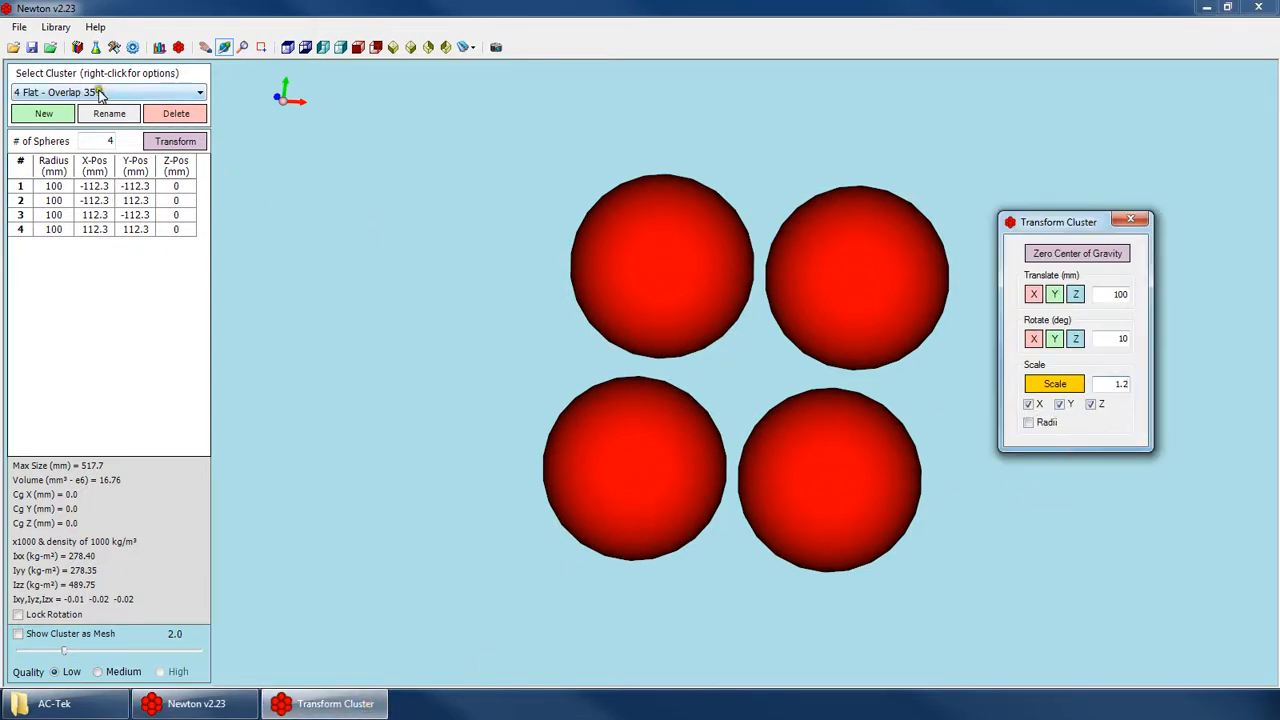
Scale only the sphere radii by 1.2 three times, leaving the X, Y and Z positions out of the scaling.
left_click_drag(648, 377, 714, 403)
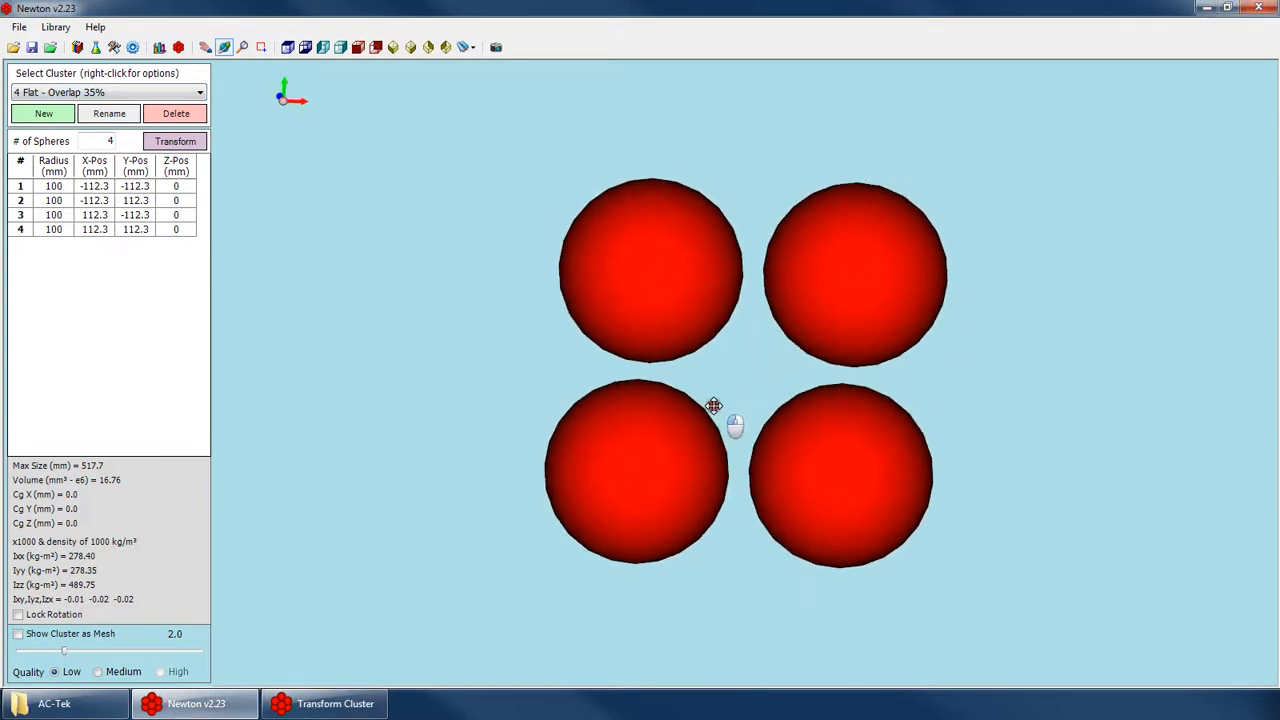
left_click(322, 703)
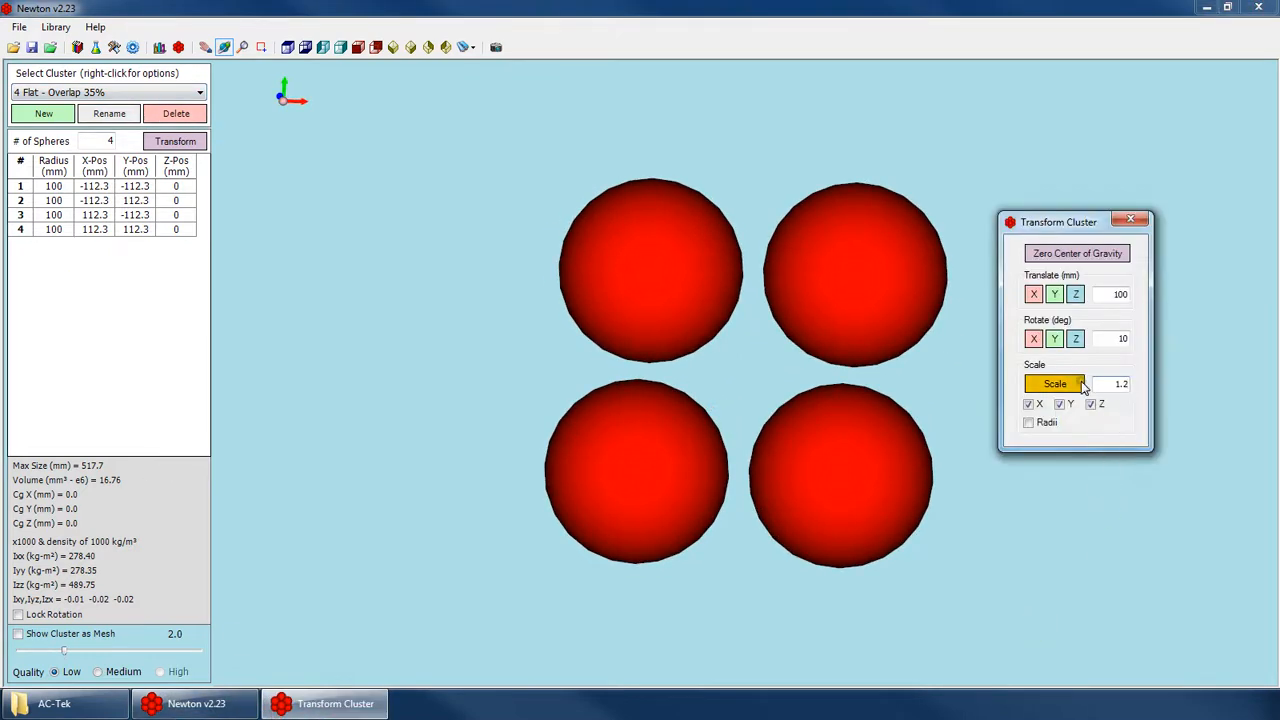
left_click(1030, 404)
left_click(1070, 404)
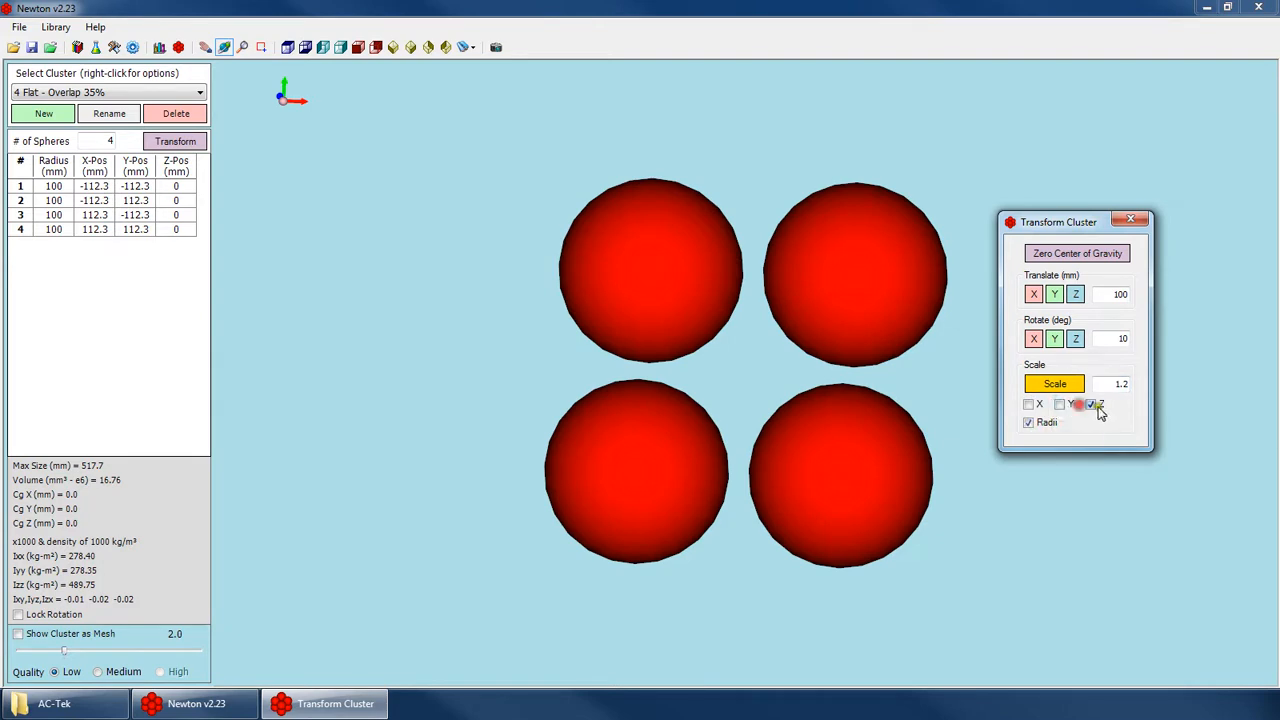
left_click(1056, 386)
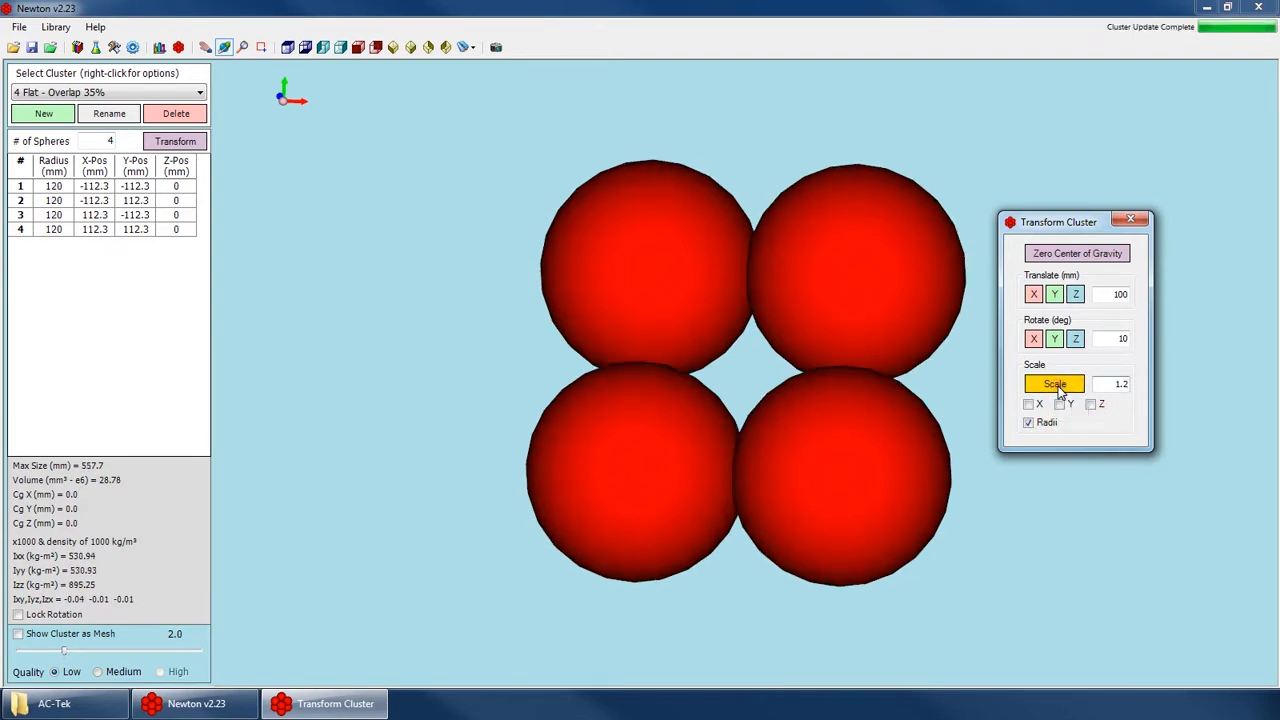
left_click(1058, 386)
left_click(1058, 386)
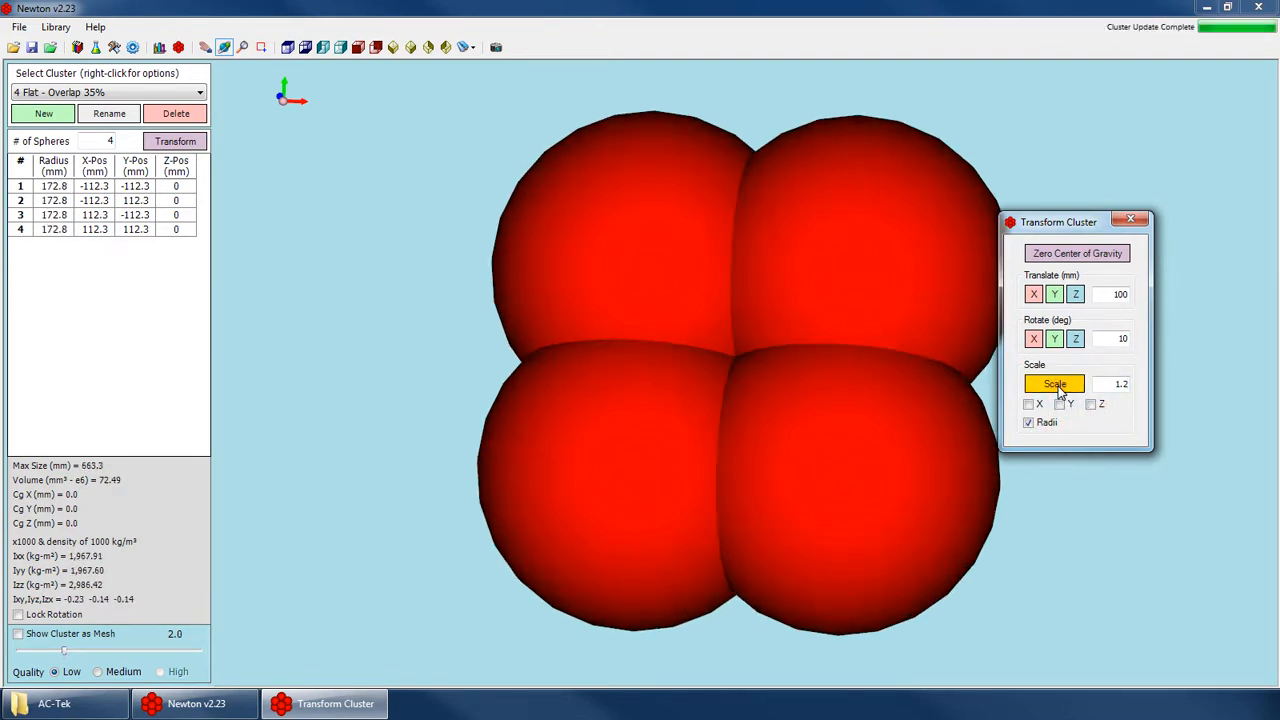
Scale the X, Y and Z sphere positions together with the radii by 0.5.
left_click(714, 327)
left_click_drag(714, 327, 457, 257)
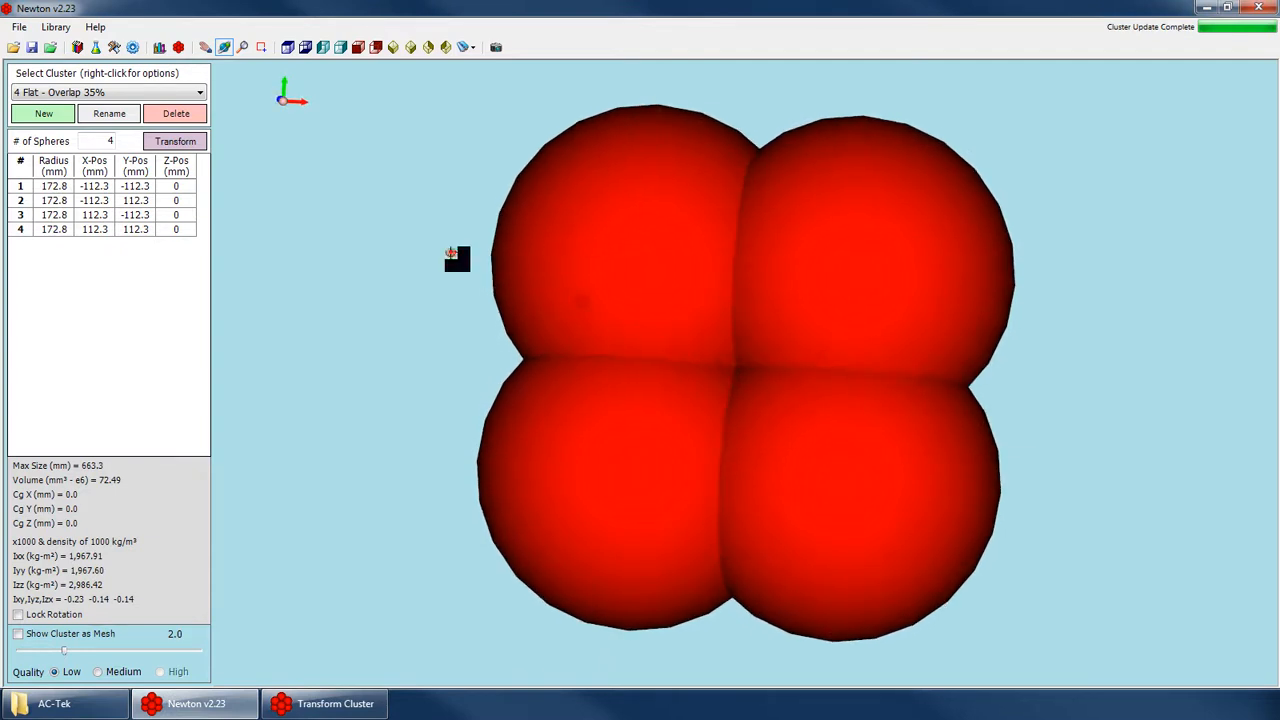
left_click(330, 704)
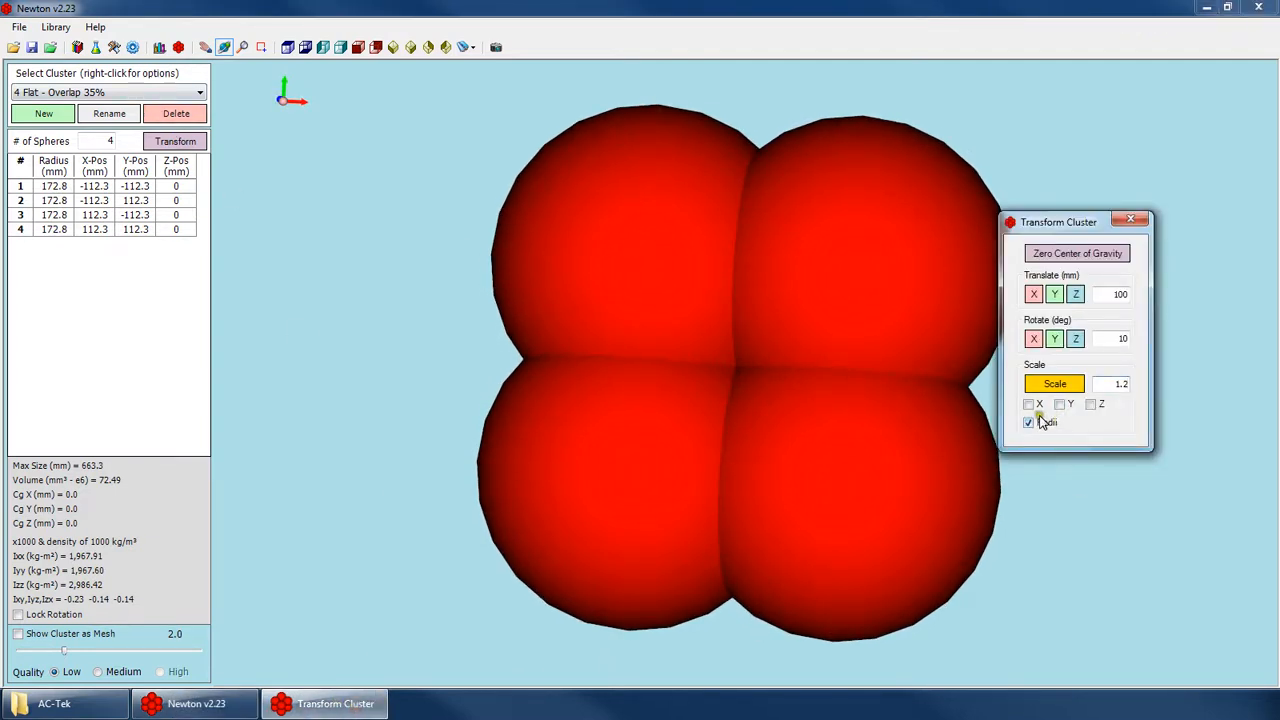
type("0.5")
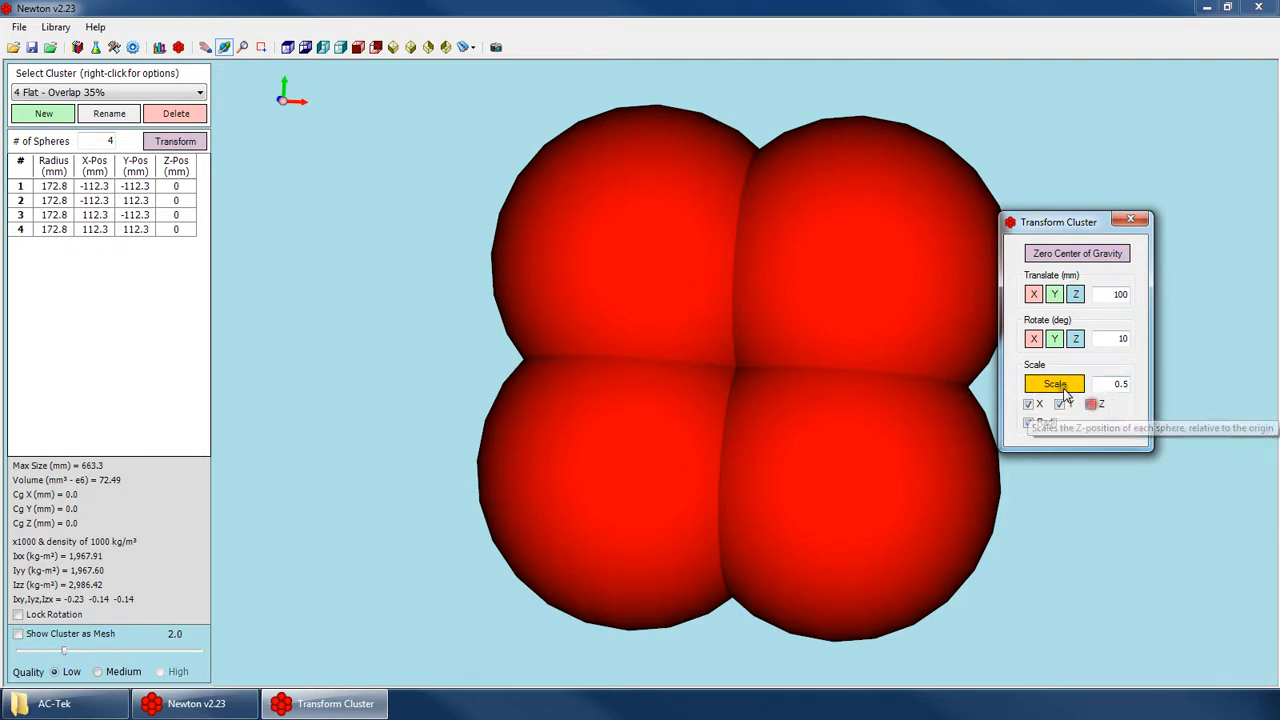
left_click(1091, 404)
left_click(1068, 388)
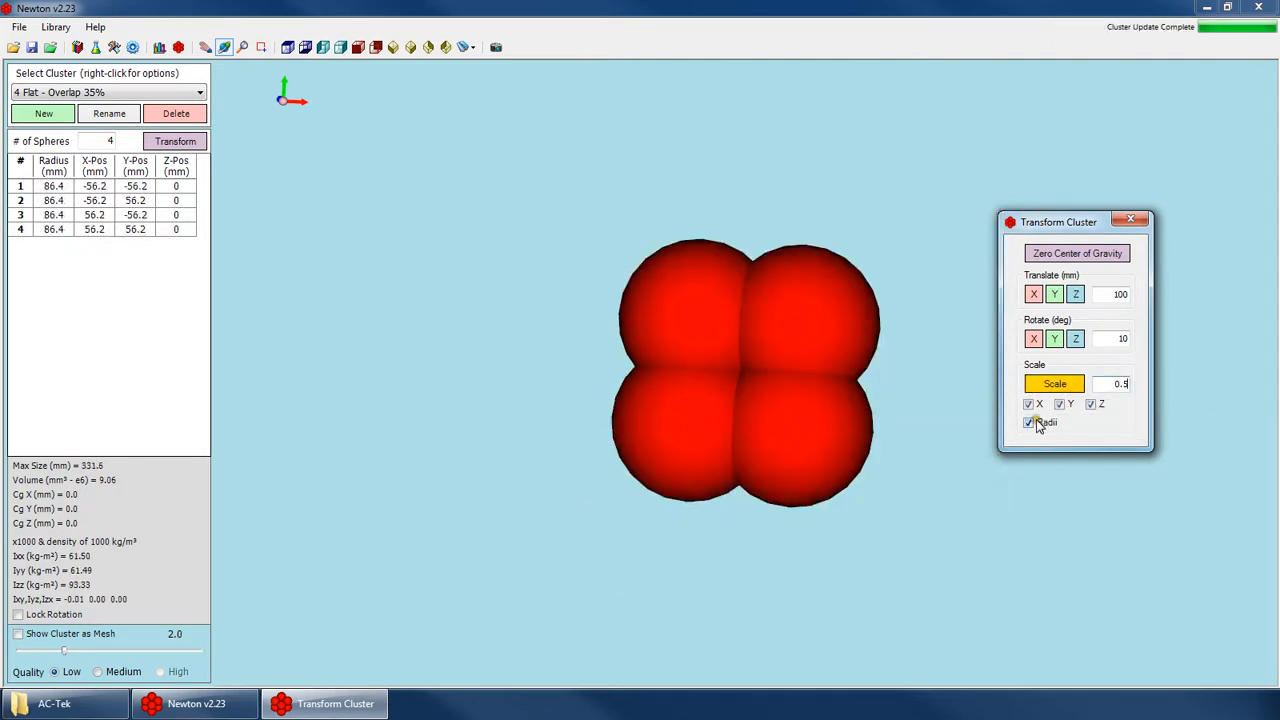
Scale only the X sphere positions by 1.2 four times with the cluster shown in the XY plane.
left_click(1036, 423)
left_click(1093, 405)
left_click_drag(1107, 387, 1229, 397)
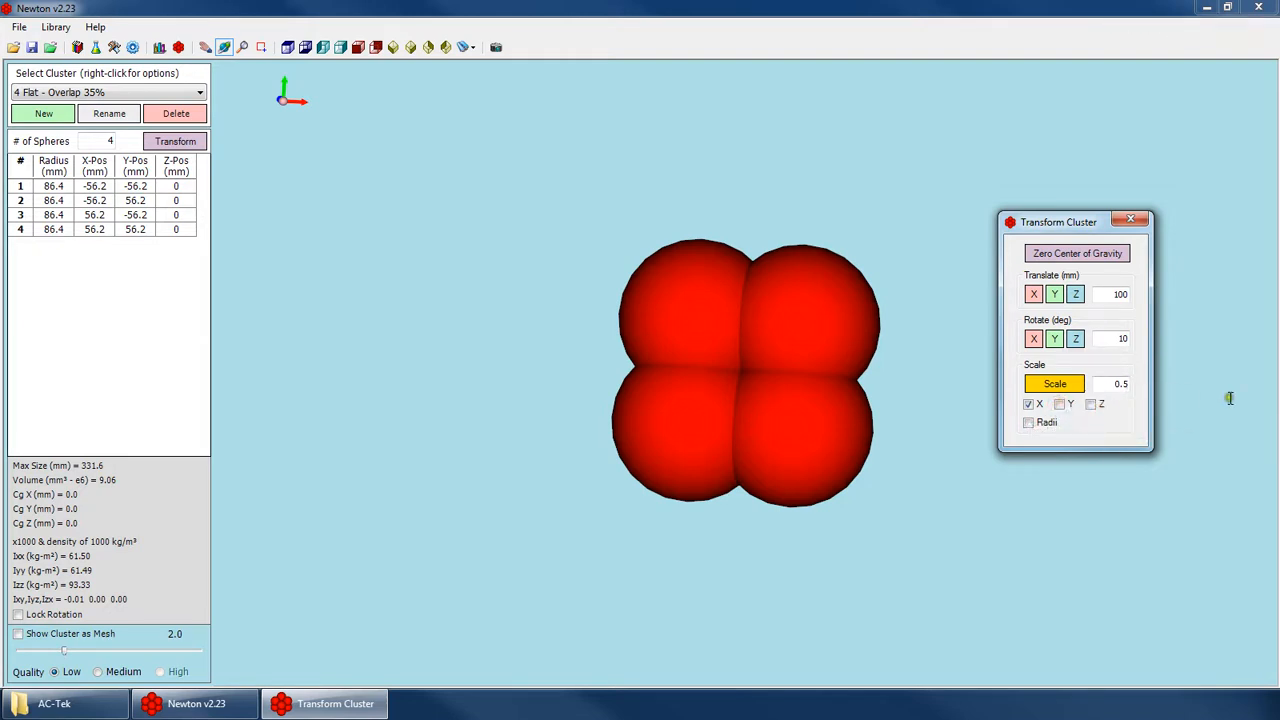
left_click_drag(1106, 386, 1186, 387)
type("1.2")
left_click(305, 47)
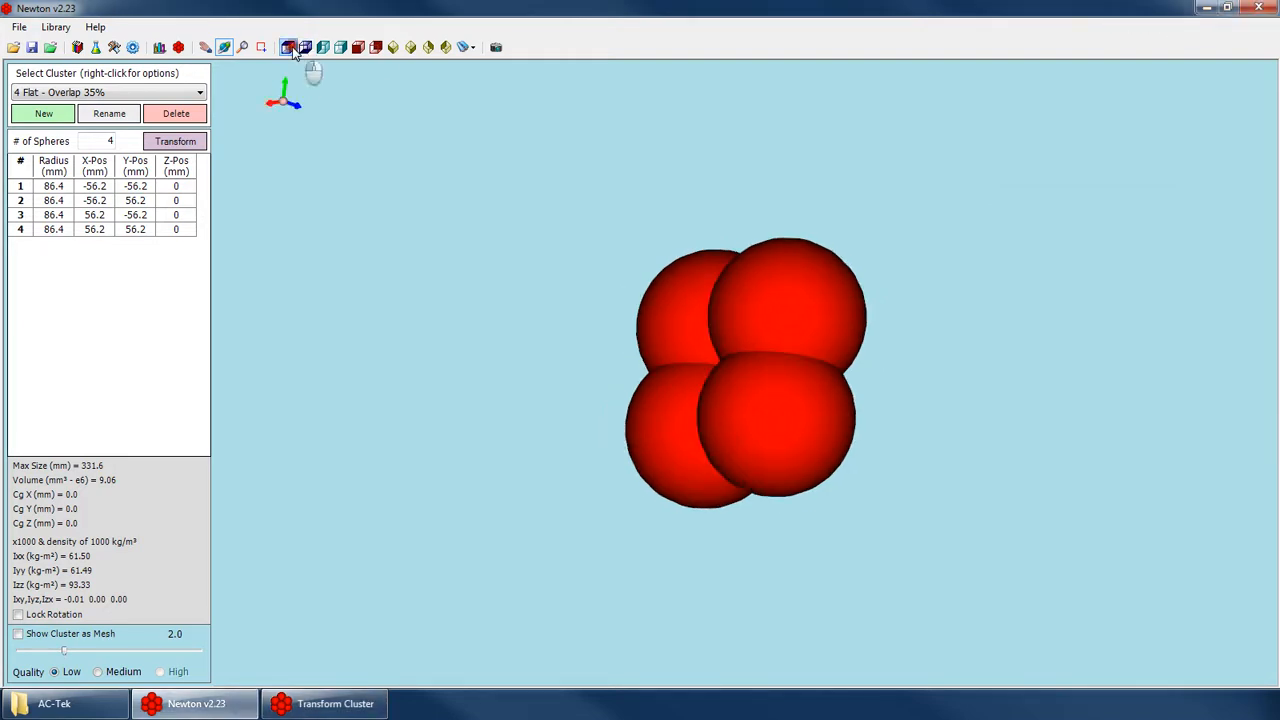
left_click(323, 714)
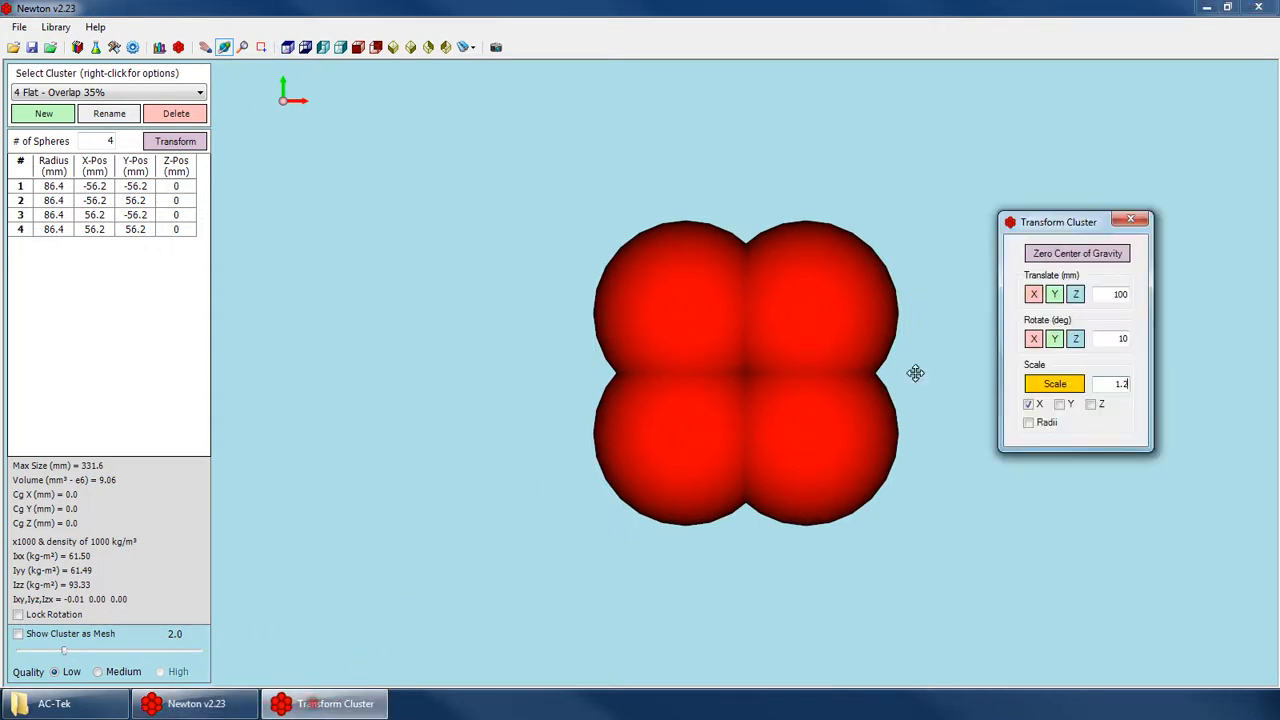
left_click(1046, 388)
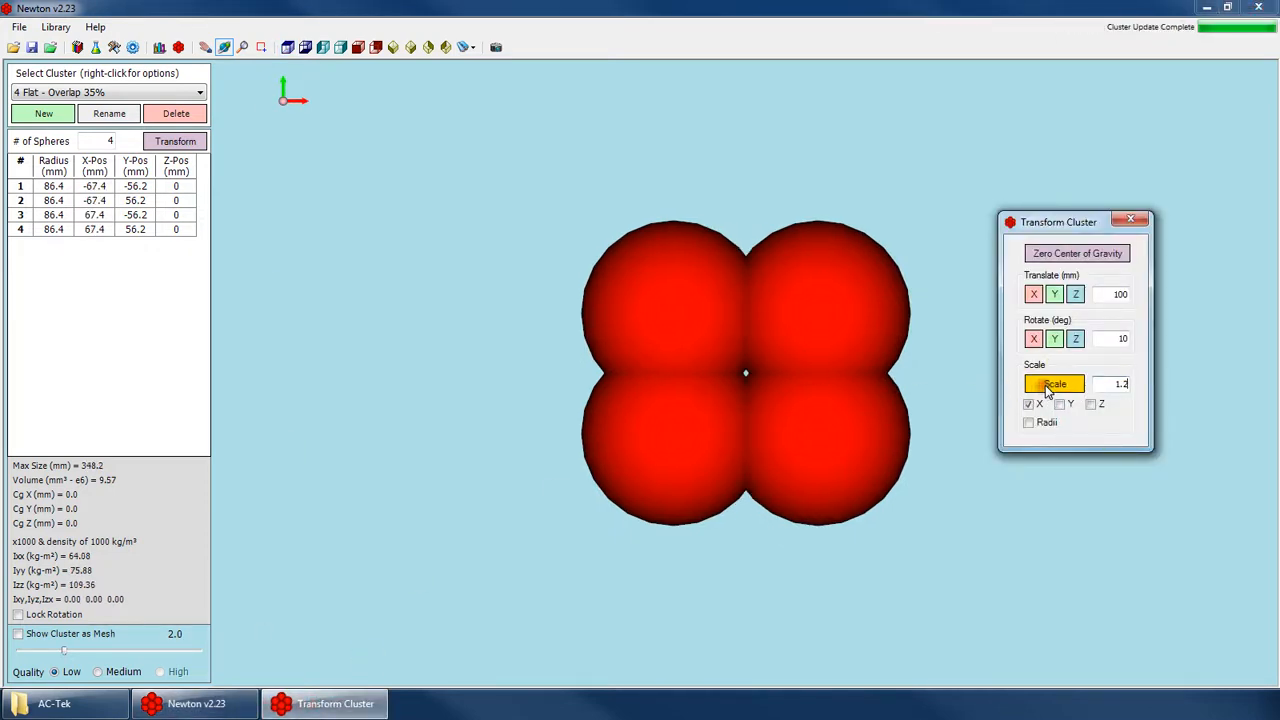
left_click(1046, 388)
left_click(1060, 389)
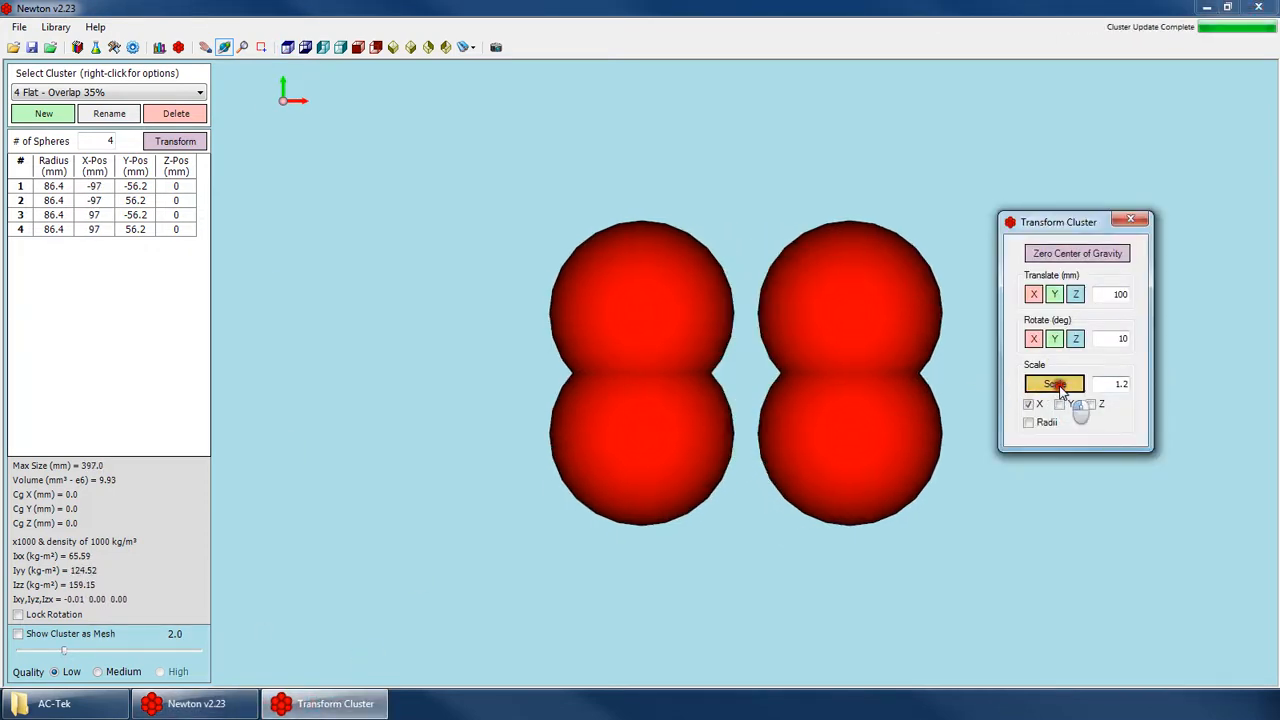
left_click(1072, 390)
Scale only the Y sphere positions by 1.2 twice.
left_click(1059, 404)
left_click(1074, 389)
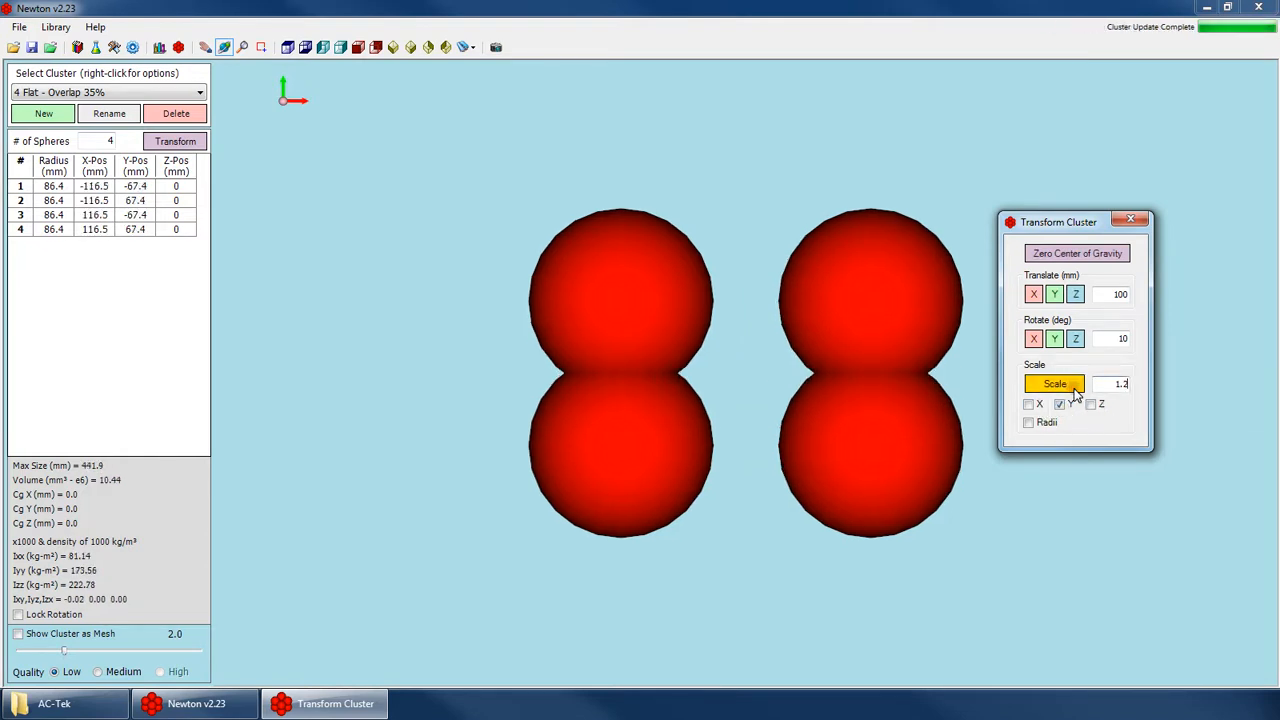
left_click(1074, 389)
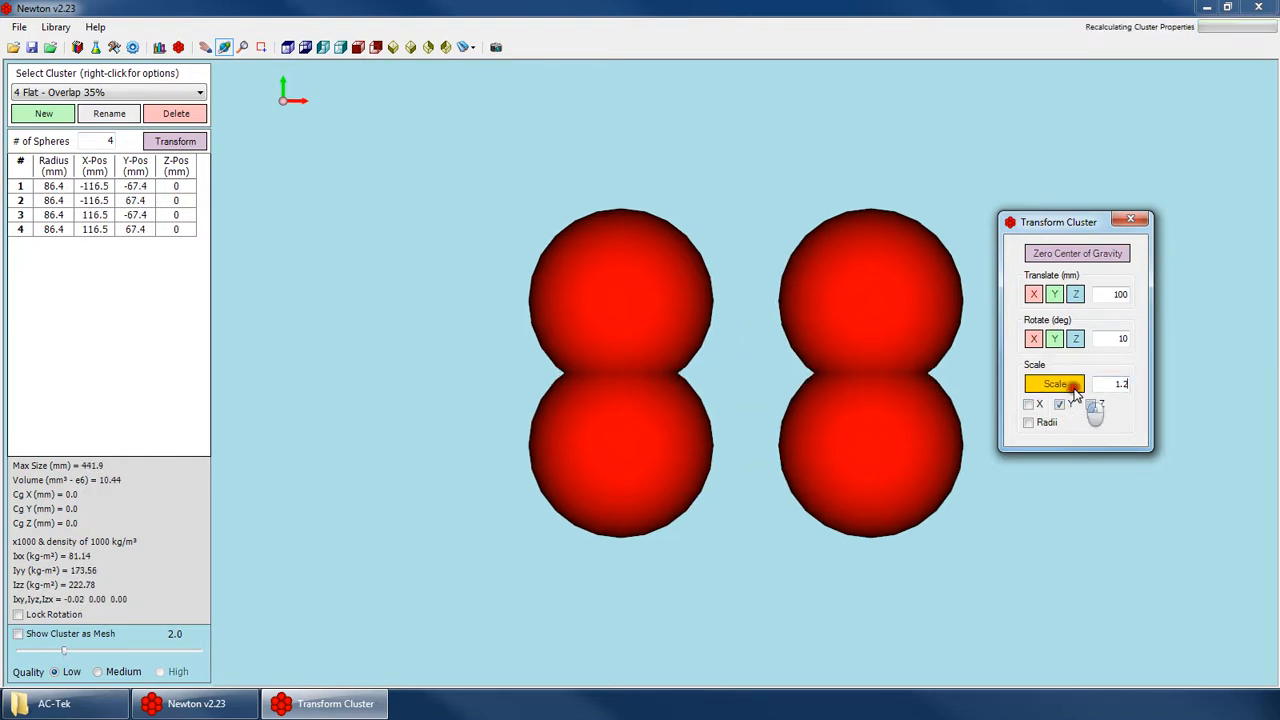
Scale only the Z sphere positions by 1.2 in the XZ view and close the Transform Cluster window.
left_click(358, 46)
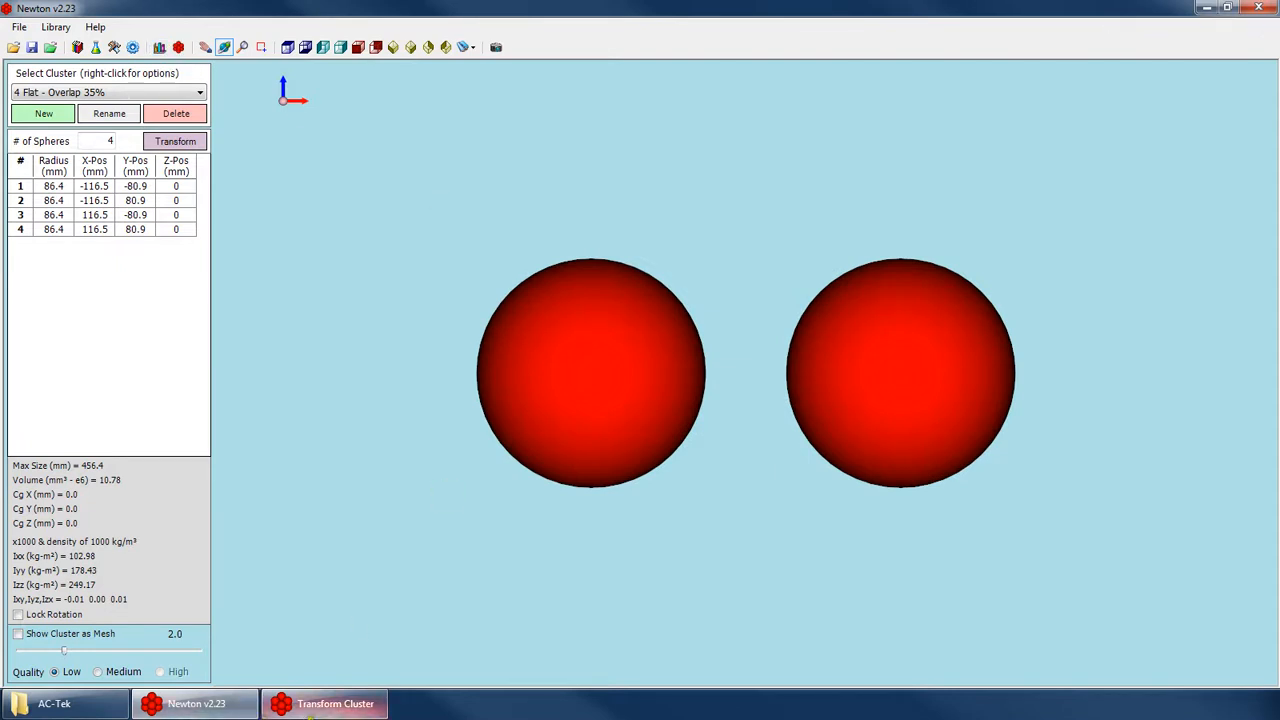
left_click(310, 710)
left_click(1091, 404)
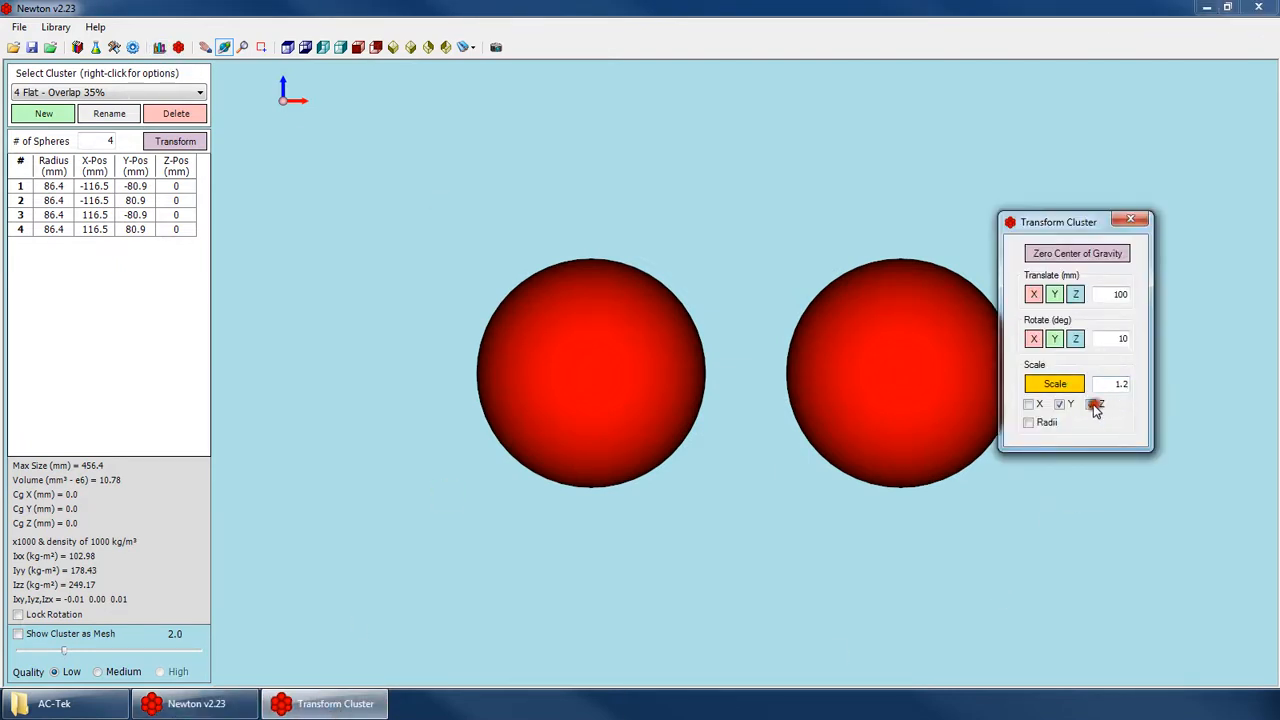
left_click(1060, 404)
left_click(1062, 385)
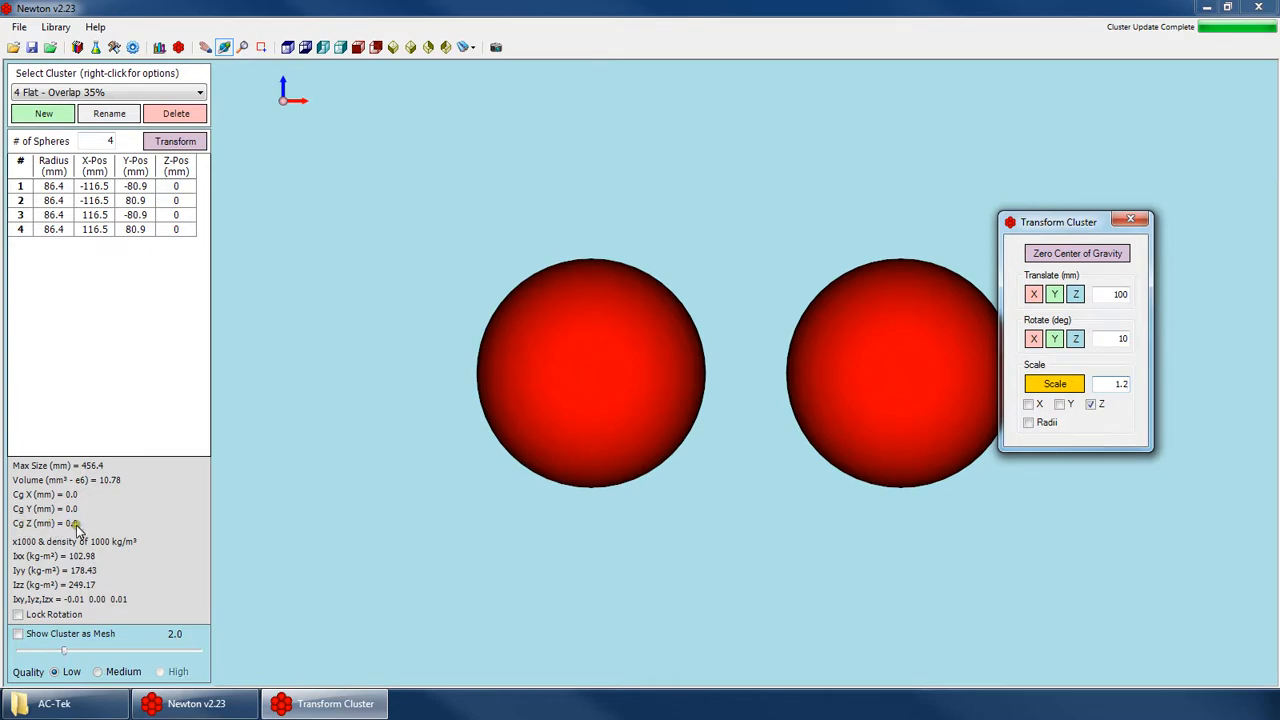
left_click(1062, 388)
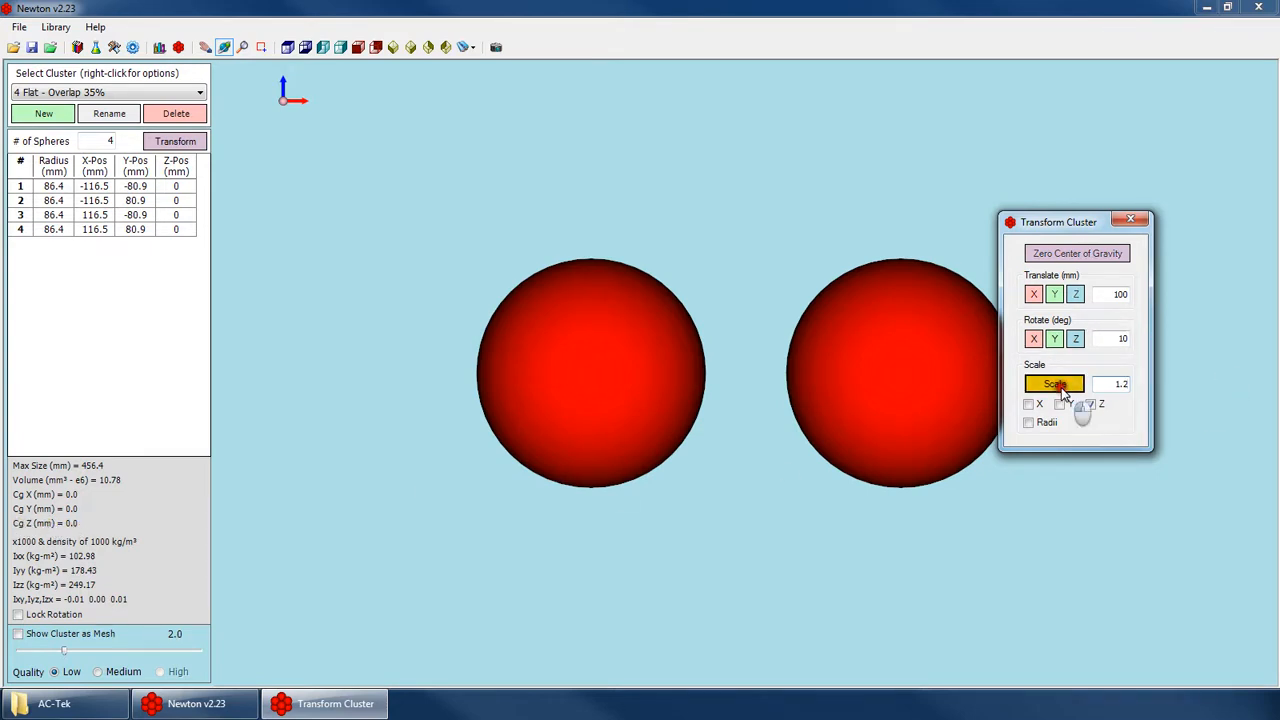
left_click_drag(551, 281, 562, 411)
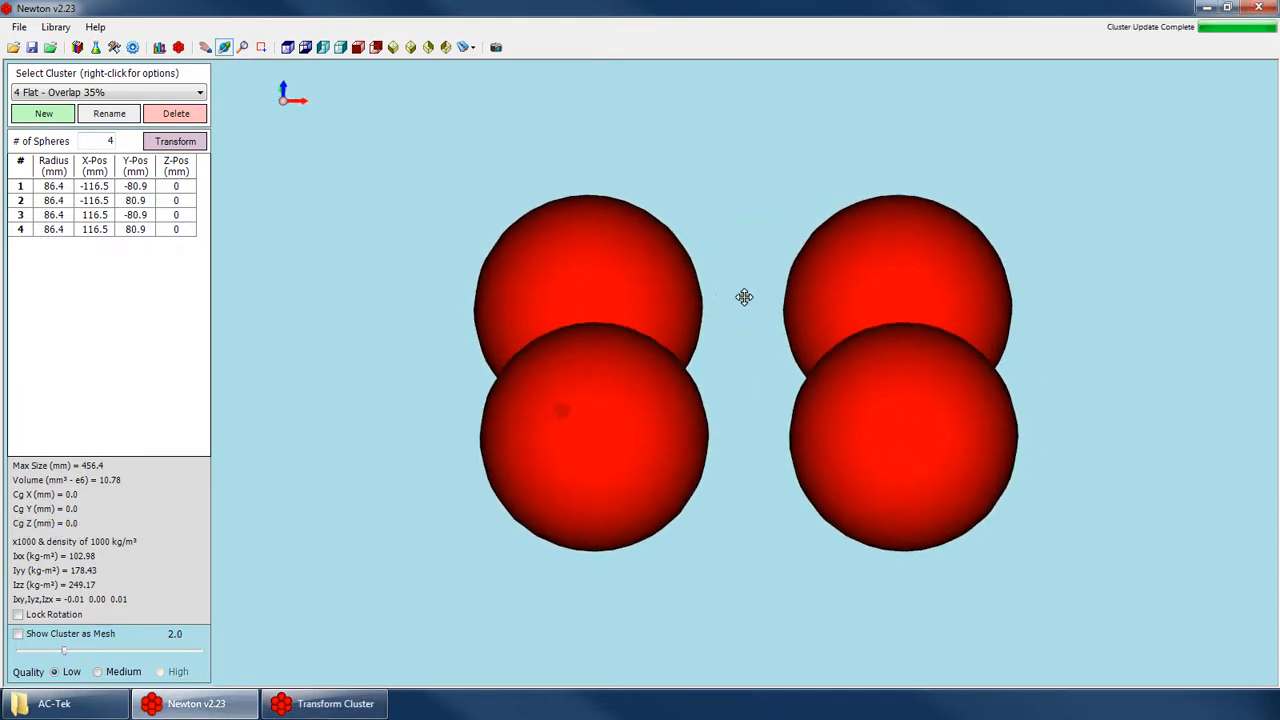
left_click(175, 141)
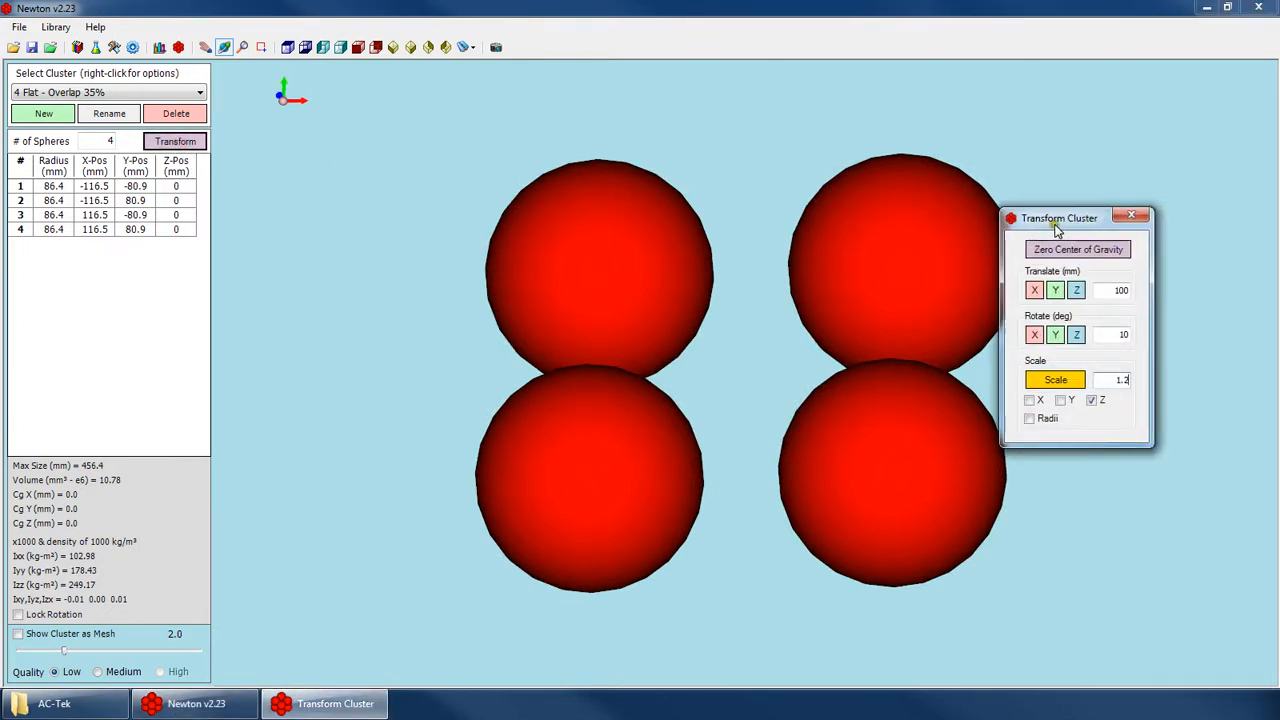
left_click_drag(1057, 229, 1080, 170)
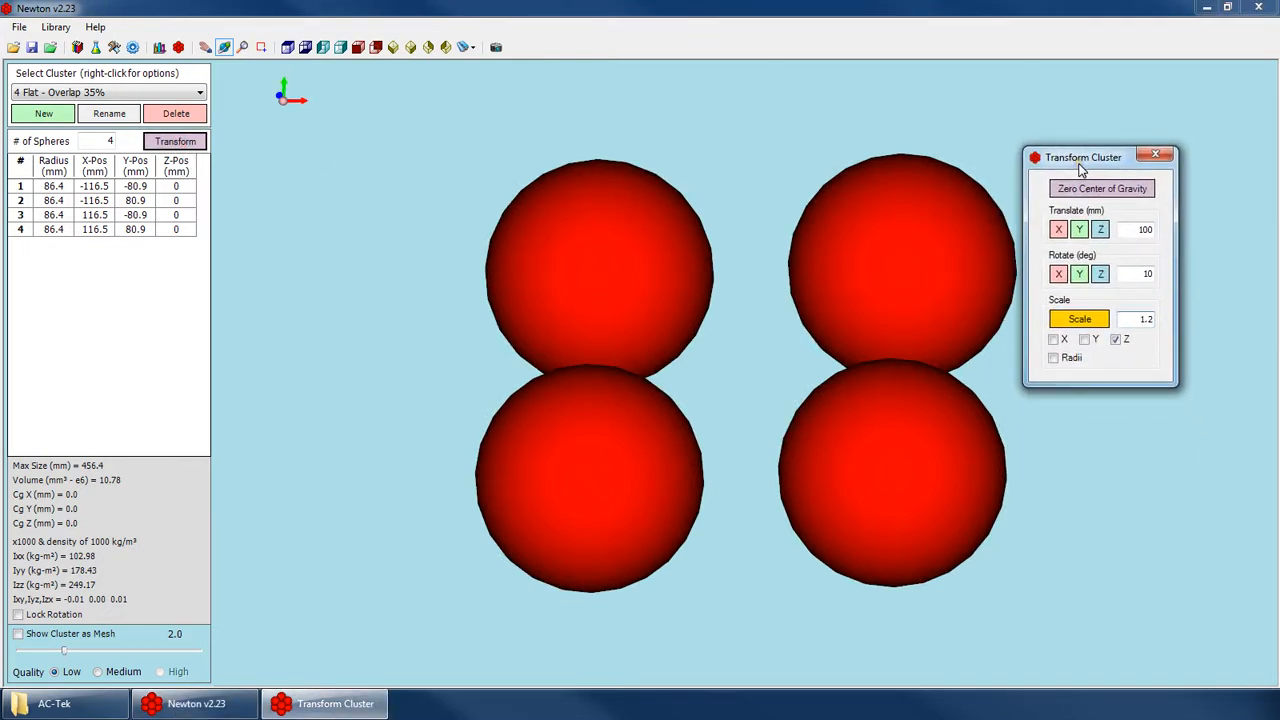
left_click(1155, 155)
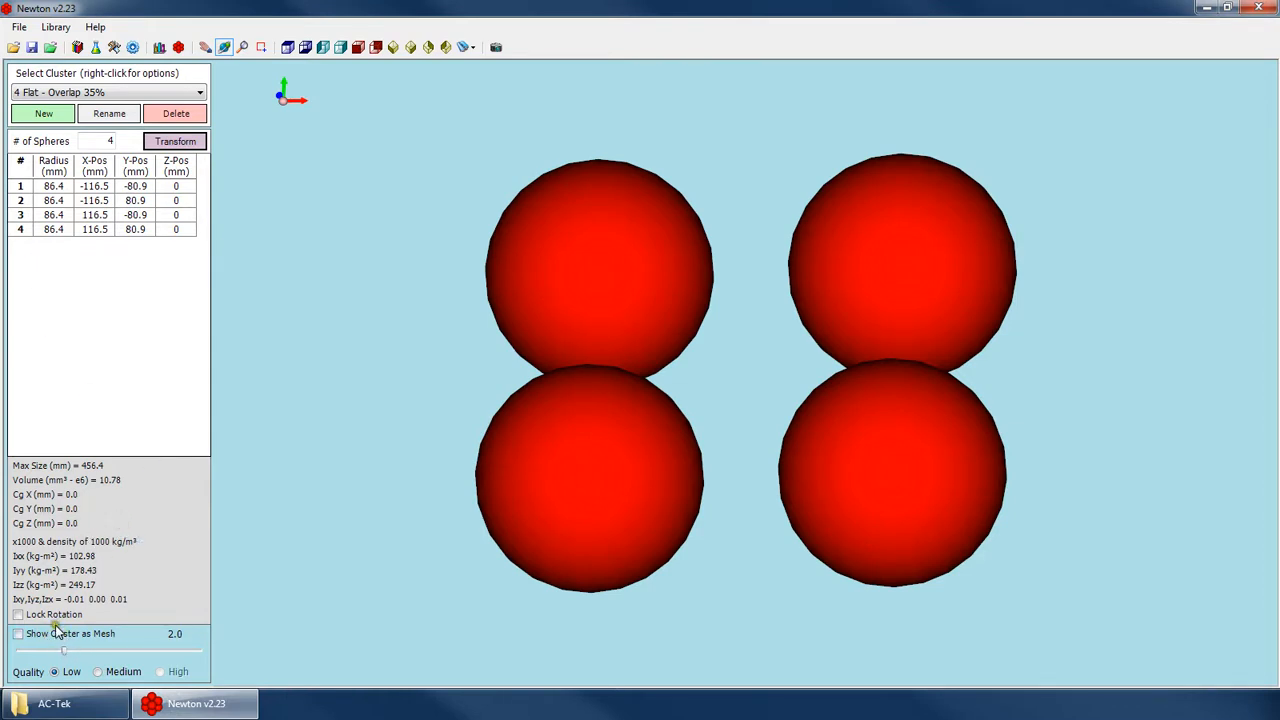
Load the 8 - Overlap 10% cluster and examine it from an isometric view and other angles.
left_click(89, 93)
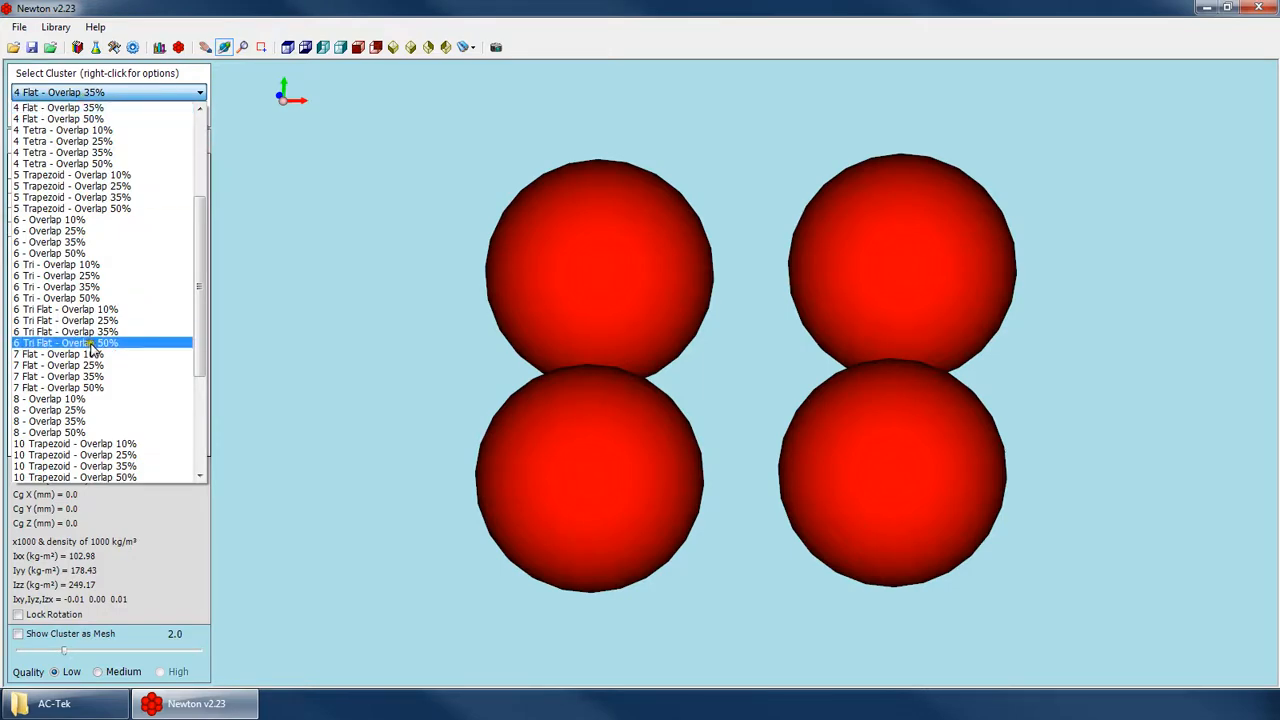
scroll(88, 360, "down", 1)
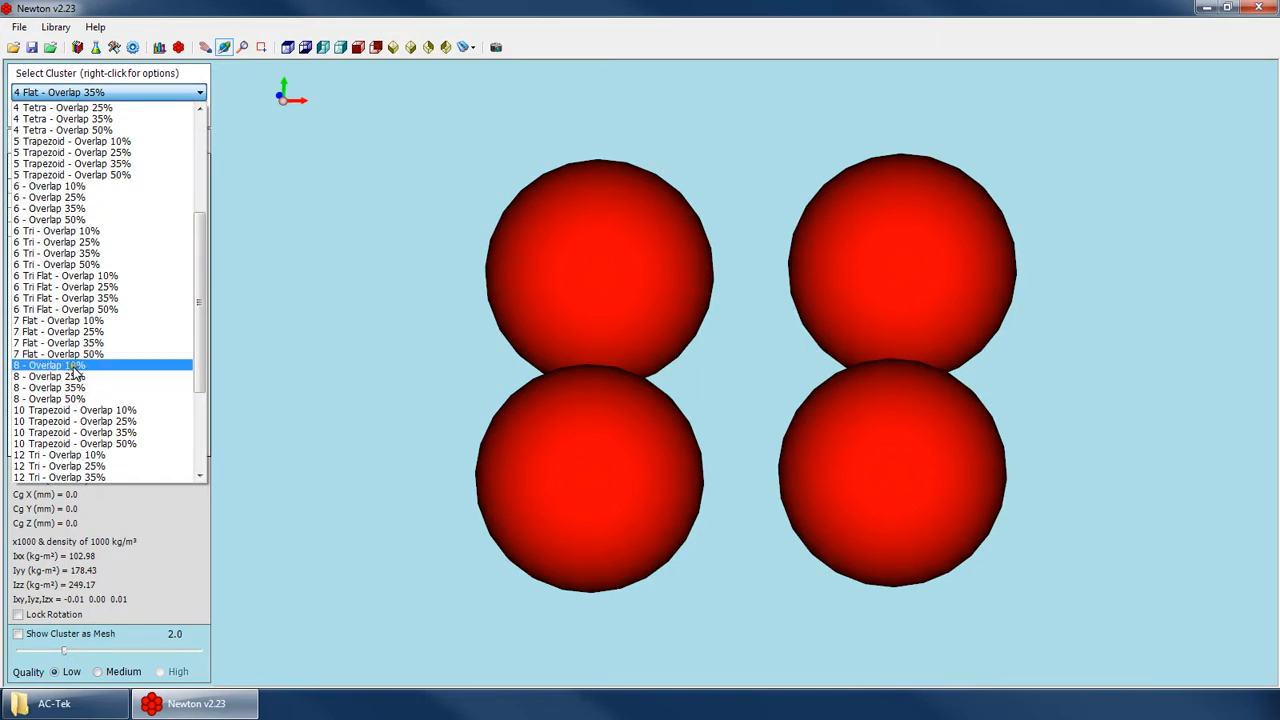
left_click(74, 366)
left_click(390, 47)
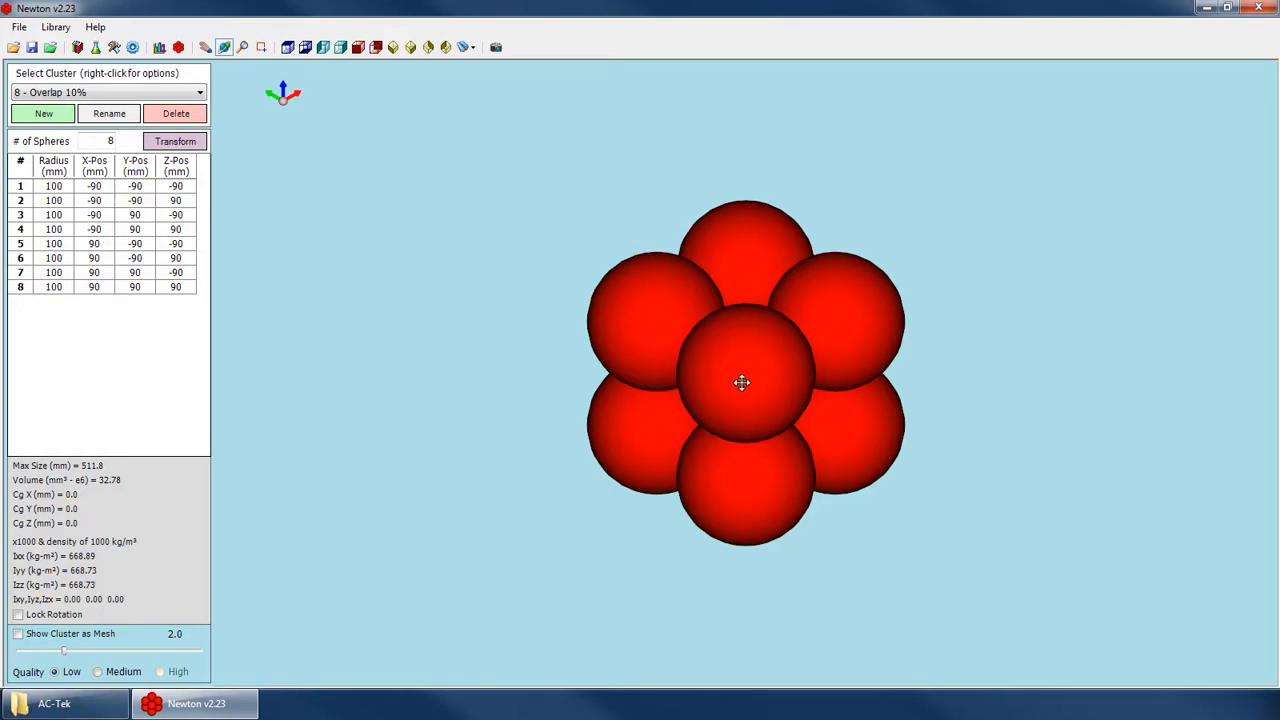
left_click_drag(741, 382, 570, 465)
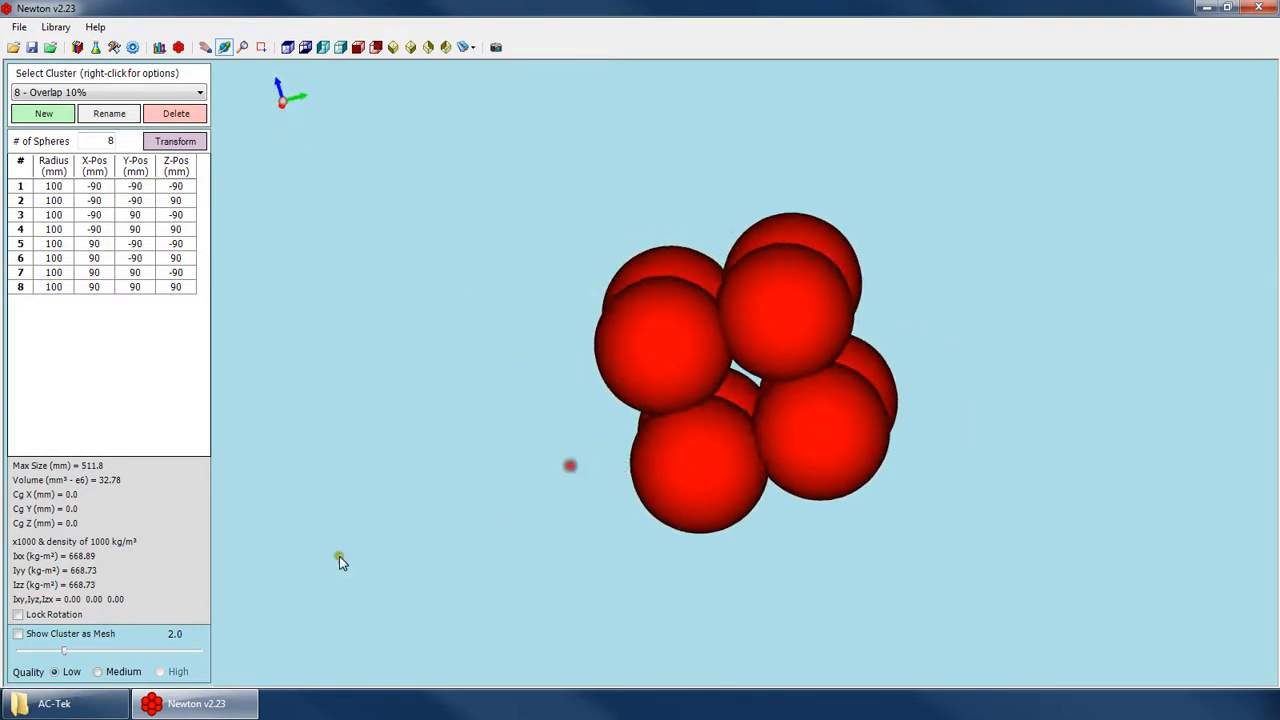
Show the cluster as a mesh and raise its mesh shape value to 2.5.
left_click(45, 637)
left_click_drag(500, 526, 703, 400)
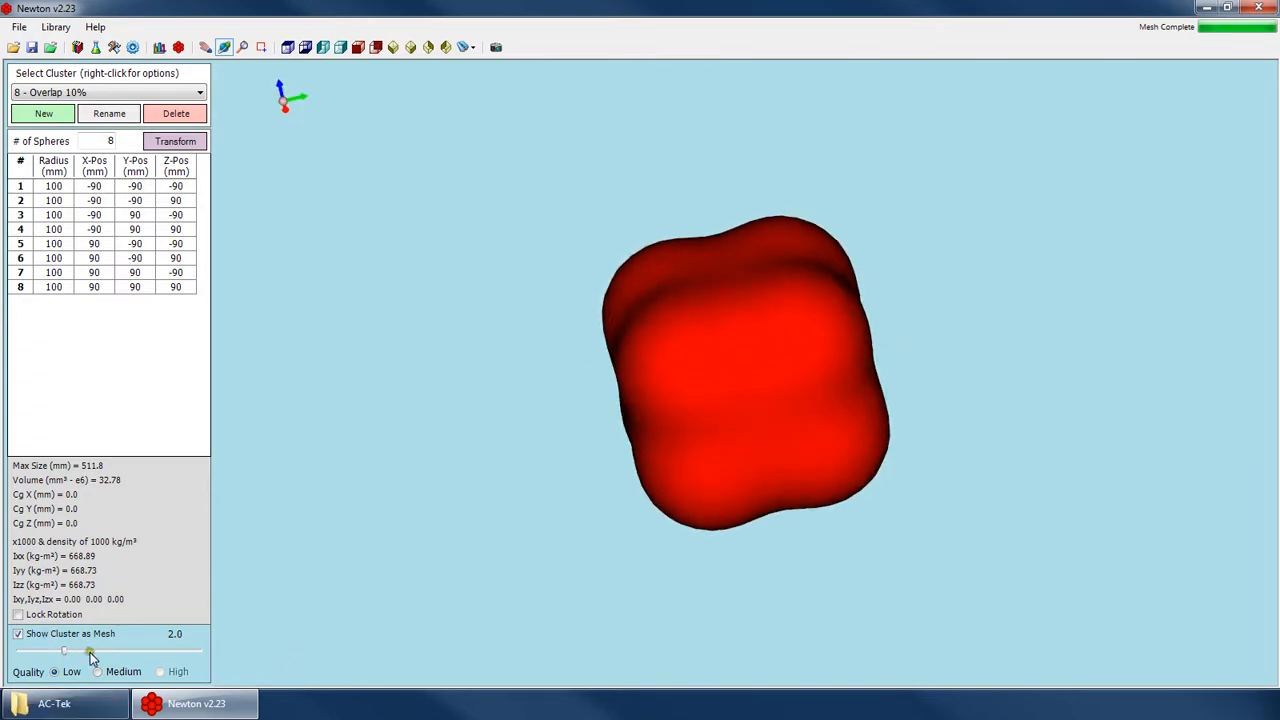
left_click_drag(64, 651, 86, 652)
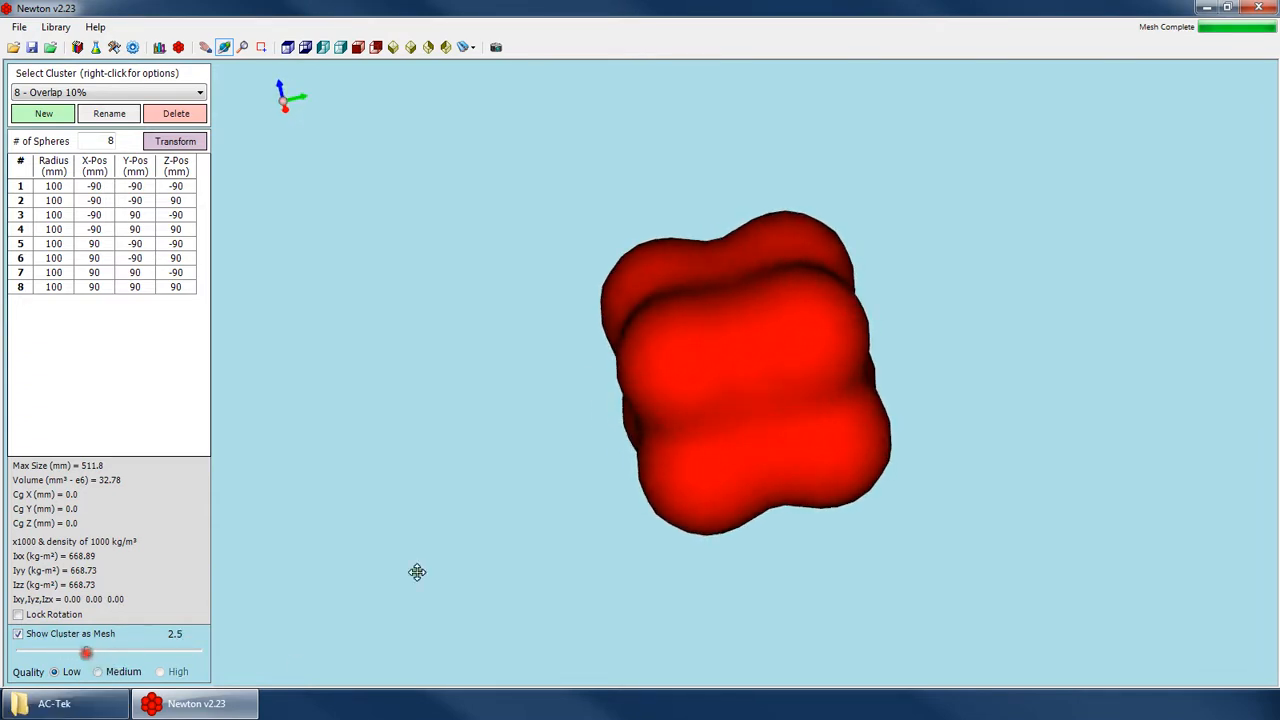
left_click_drag(417, 572, 434, 534)
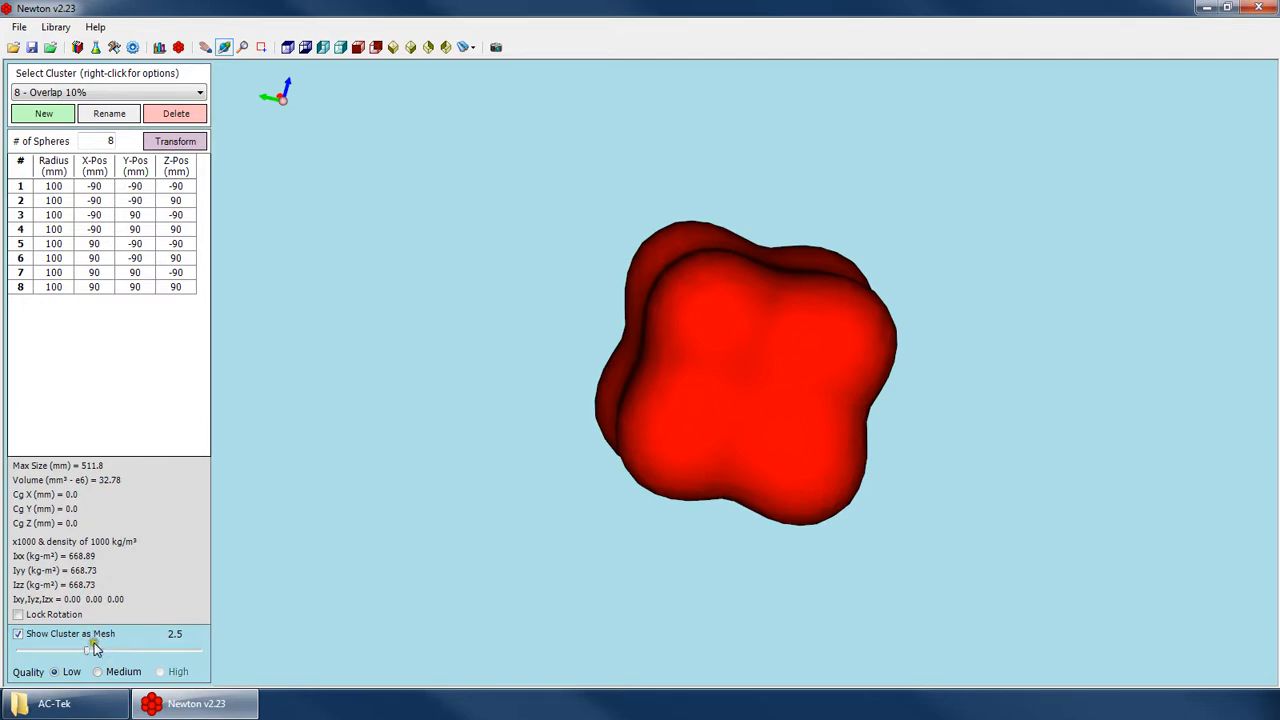
Increase the mesh shape value to 3.4 and set the mesh quality to Medium.
left_click_drag(88, 651, 128, 657)
left_click(107, 674)
left_click_drag(744, 323, 706, 340)
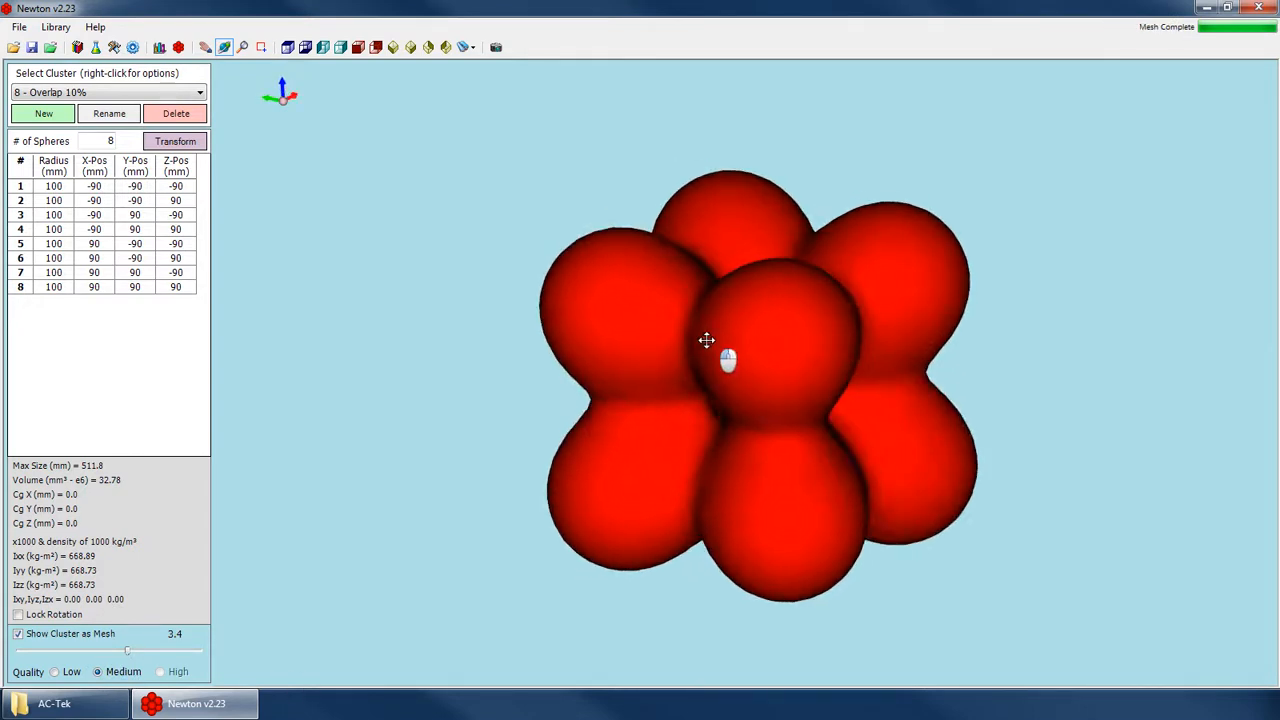
Reduce the mesh shape value to 2.8 and return the mesh quality to Low.
left_click_drag(123, 655, 96, 654)
left_click(56, 671)
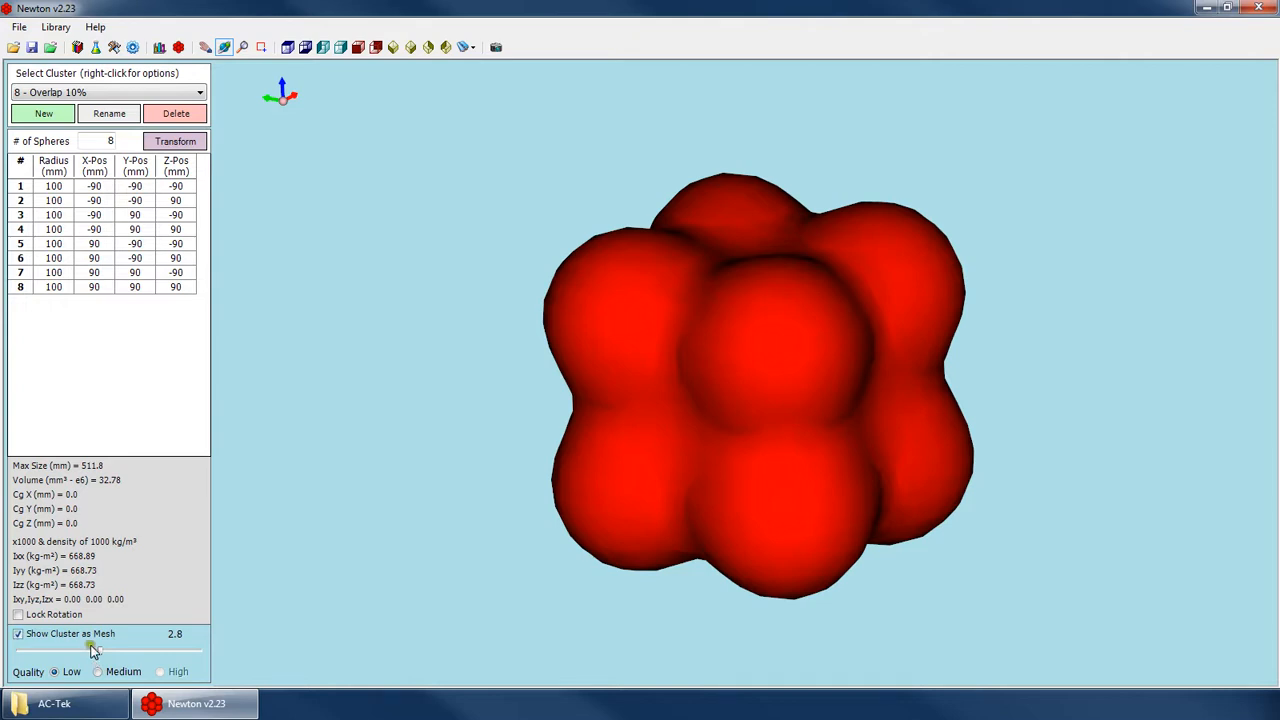
left_click_drag(777, 297, 420, 589)
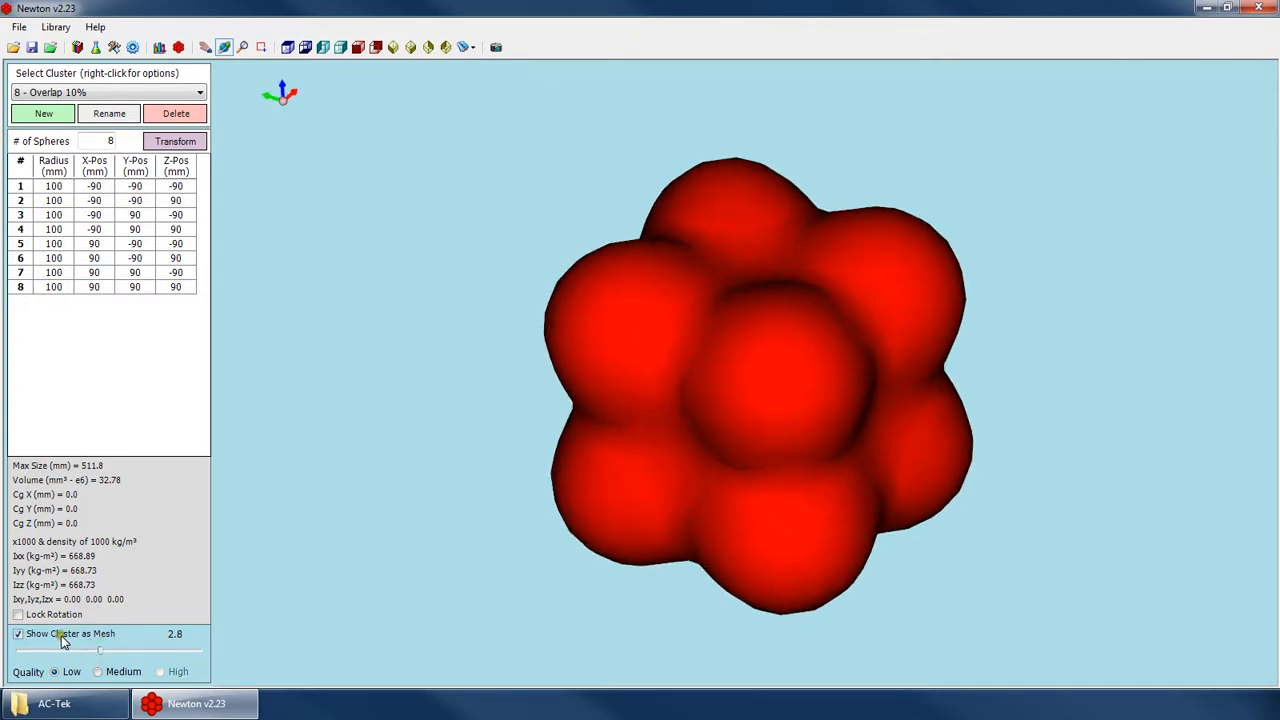
Raise the mesh shape value to 3.8 and orbit the cluster to inspect the links between spheres.
mouse_move(101, 653)
left_mouse_down()
mouse_move(53, 655)
mouse_move(158, 659)
mouse_move(103, 654)
left_mouse_up()
left_click_drag(626, 445, 145, 651)
left_click_drag(714, 400, 860, 450)
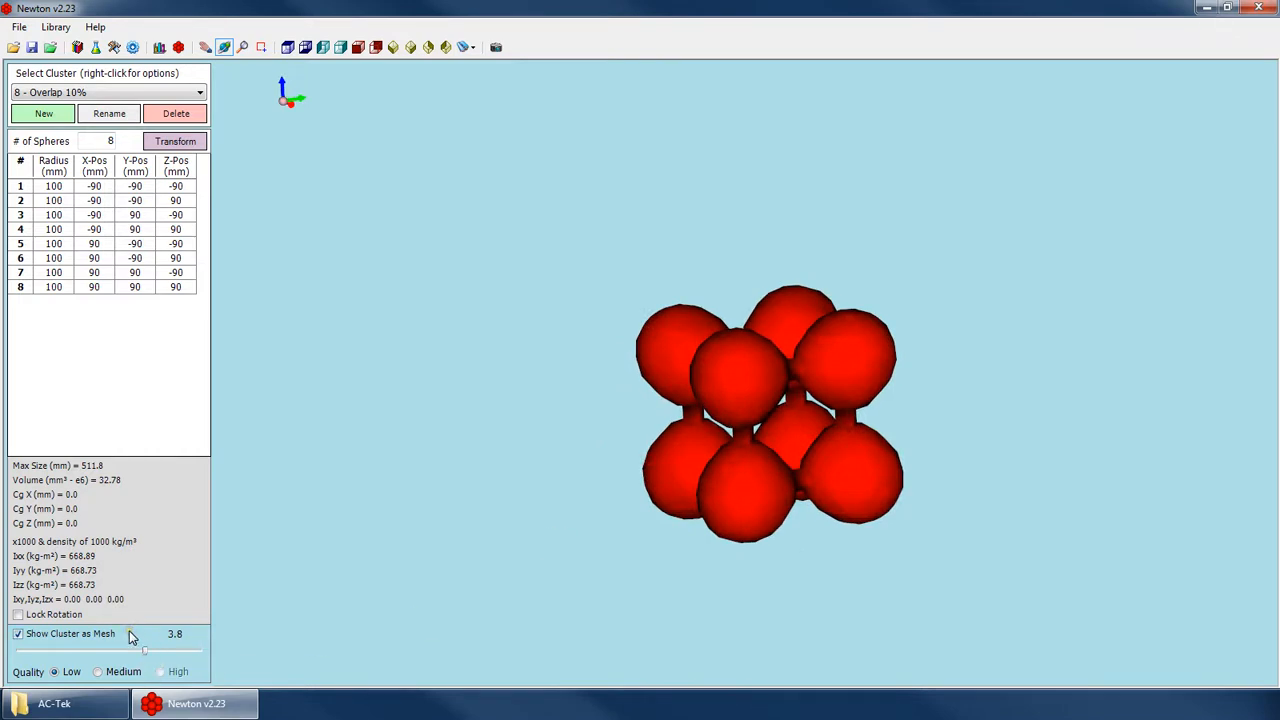
Reduce the mesh shape value to 2.7, then turn off the cluster's mesh display.
left_click_drag(145, 655, 97, 652)
left_click_drag(681, 430, 719, 470)
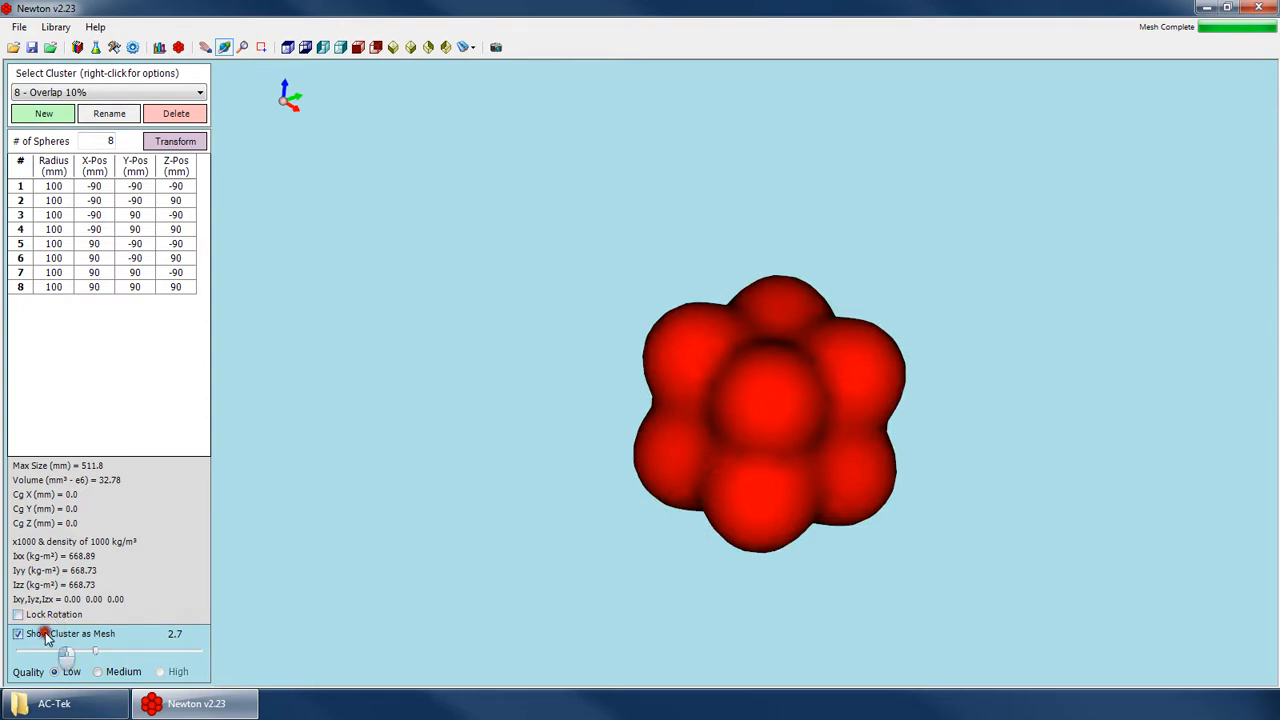
left_click(45, 634)
left_click_drag(629, 360, 970, 437)
scroll(970, 437, "up", 3)
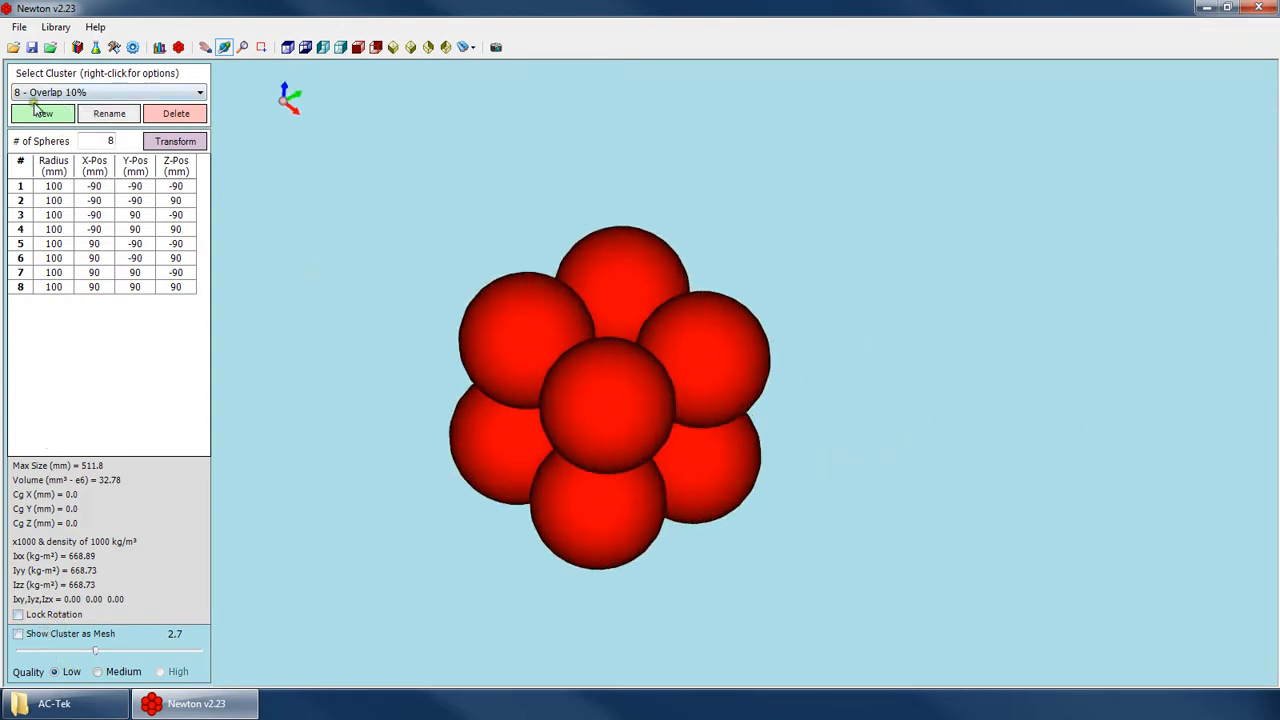
Examine the cluster options for copying, reordering, exporting and importing clusters.
left_click(65, 92)
left_click(86, 92)
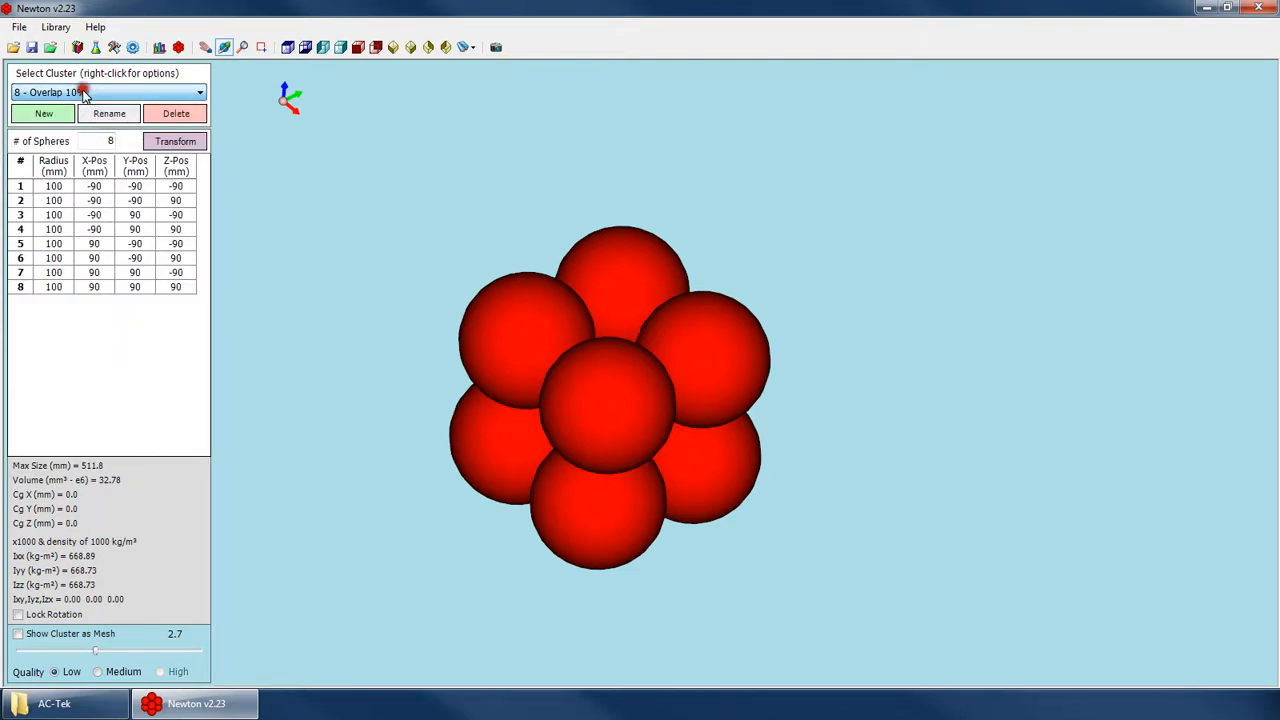
left_click(100, 97)
left_click(100, 95)
right_click(103, 96)
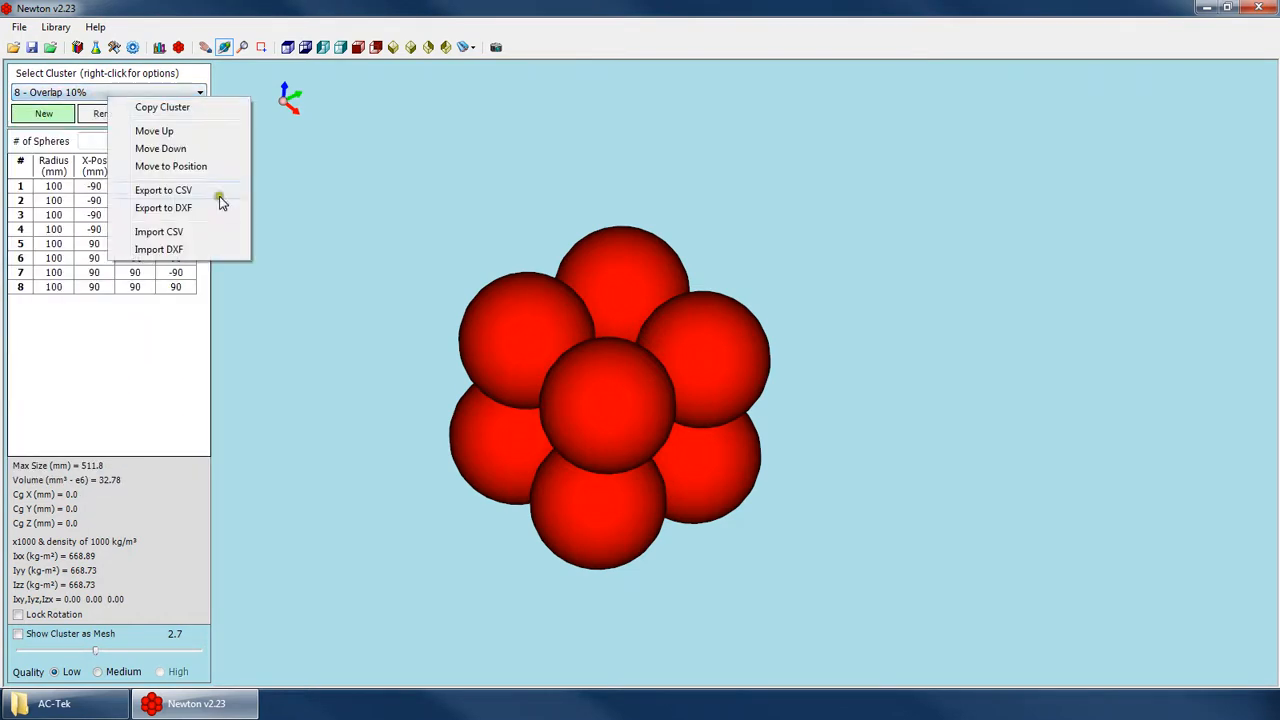
left_click(118, 92)
left_click(125, 93)
Scale the 8 - Overlap 10% cluster by 1.2 along Y and Z.
middle_click_drag(540, 305, 454, 272)
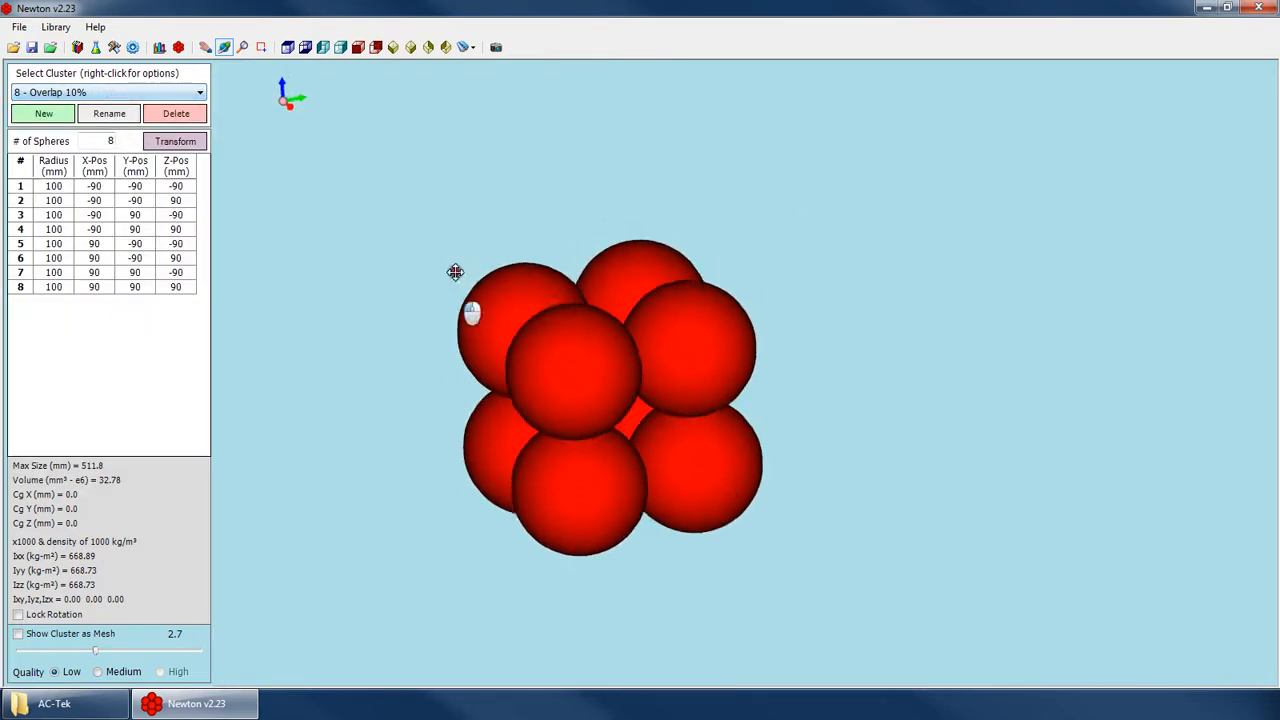
scroll(337, 173, "down", 3)
left_click(185, 145)
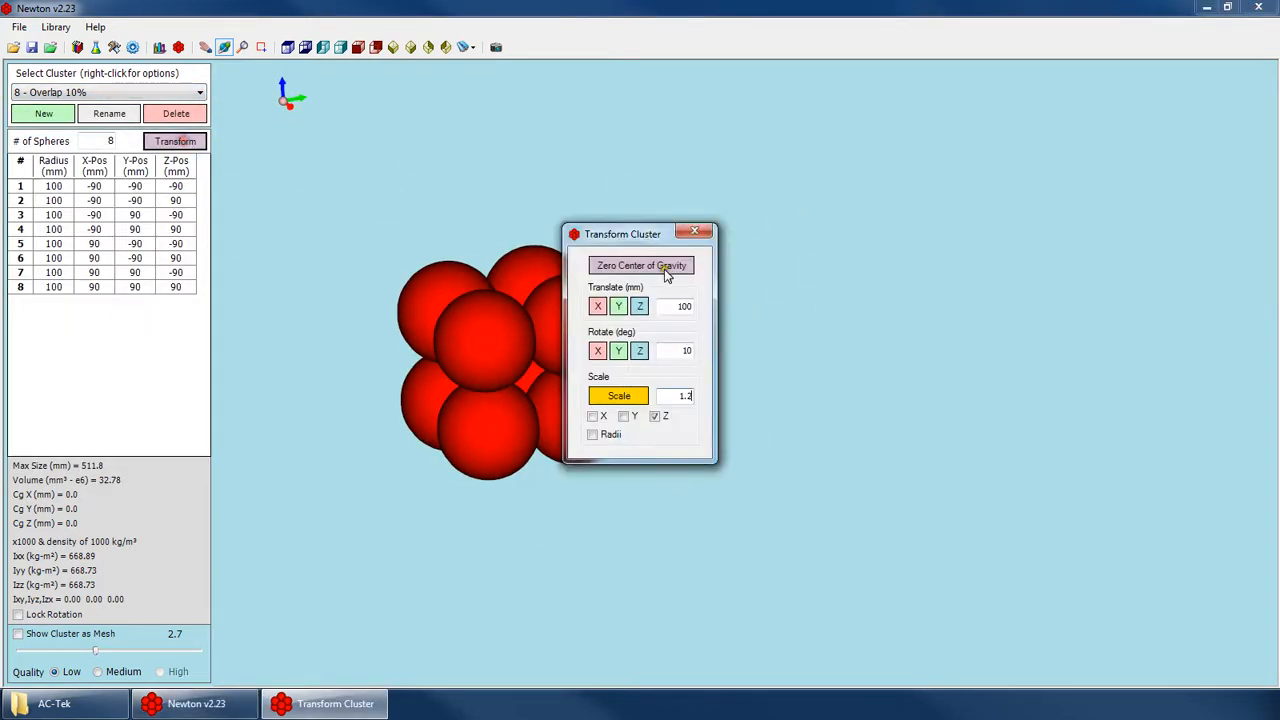
left_click(623, 415)
left_click(622, 396)
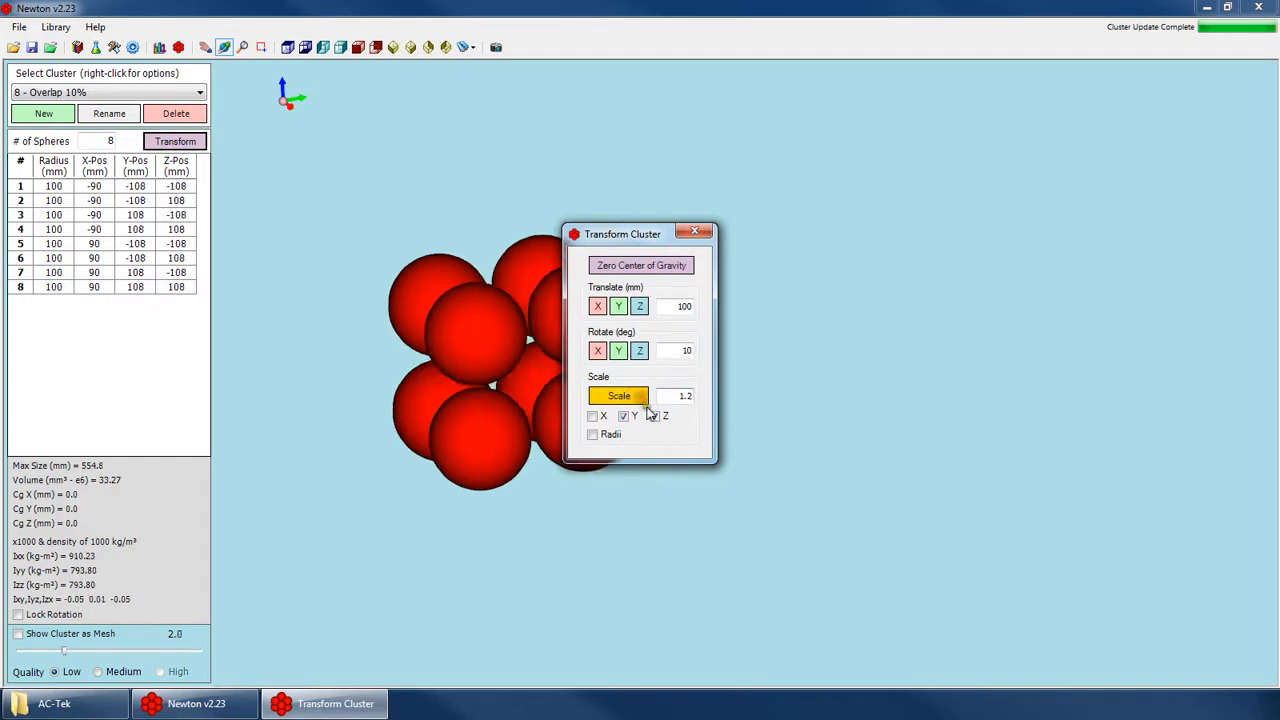
Scale the cluster's Y and Z positions and sphere radii by 0.5, followed by a factor of 2.
left_click_drag(674, 393, 794, 417)
type("0.5")
left_click(619, 397)
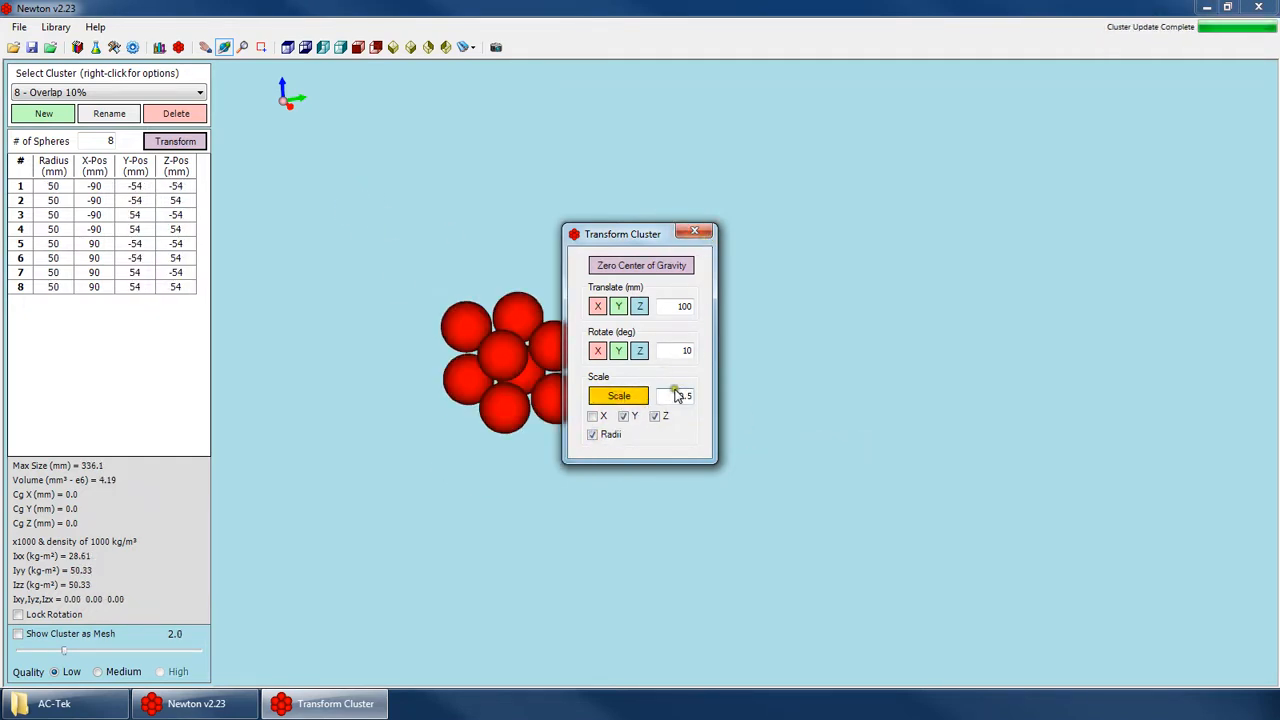
left_click_drag(675, 394, 786, 402)
type("2")
left_click(619, 396)
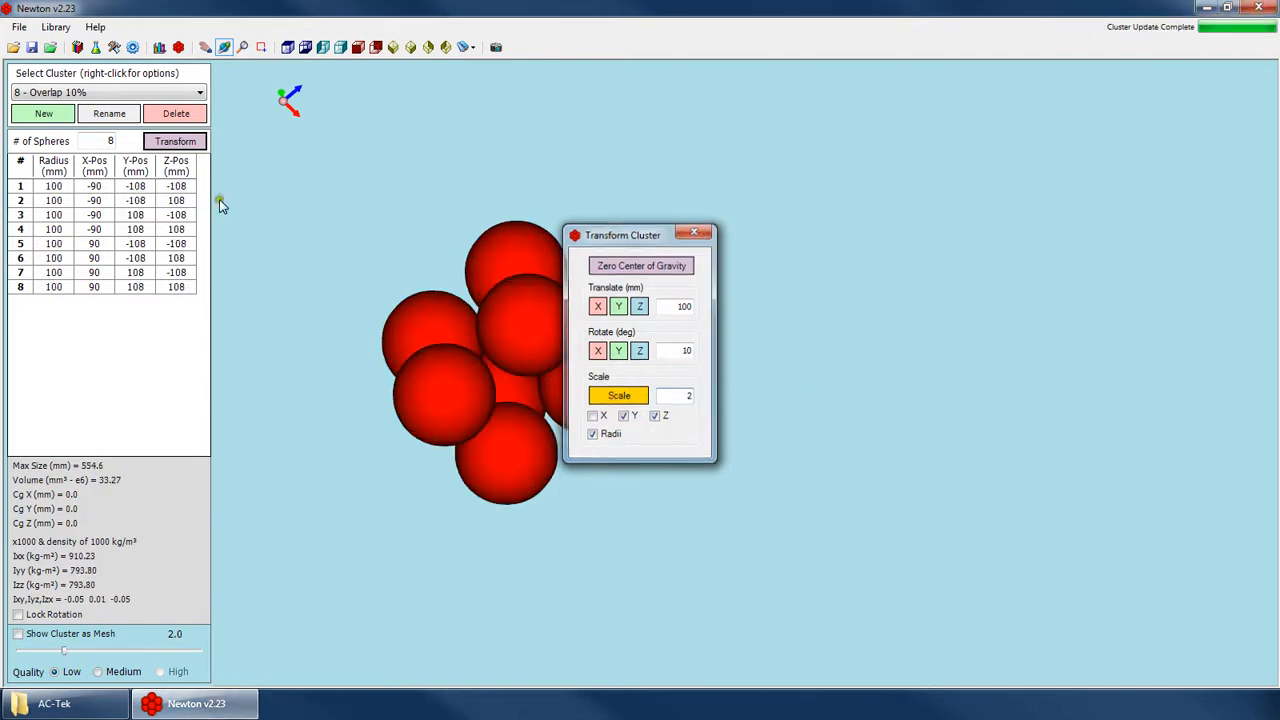
Set the radius of sphere 2 to 200 mm and the radius of sphere 6 to 120 mm.
left_click(53, 200)
type("200")
left_click(53, 229)
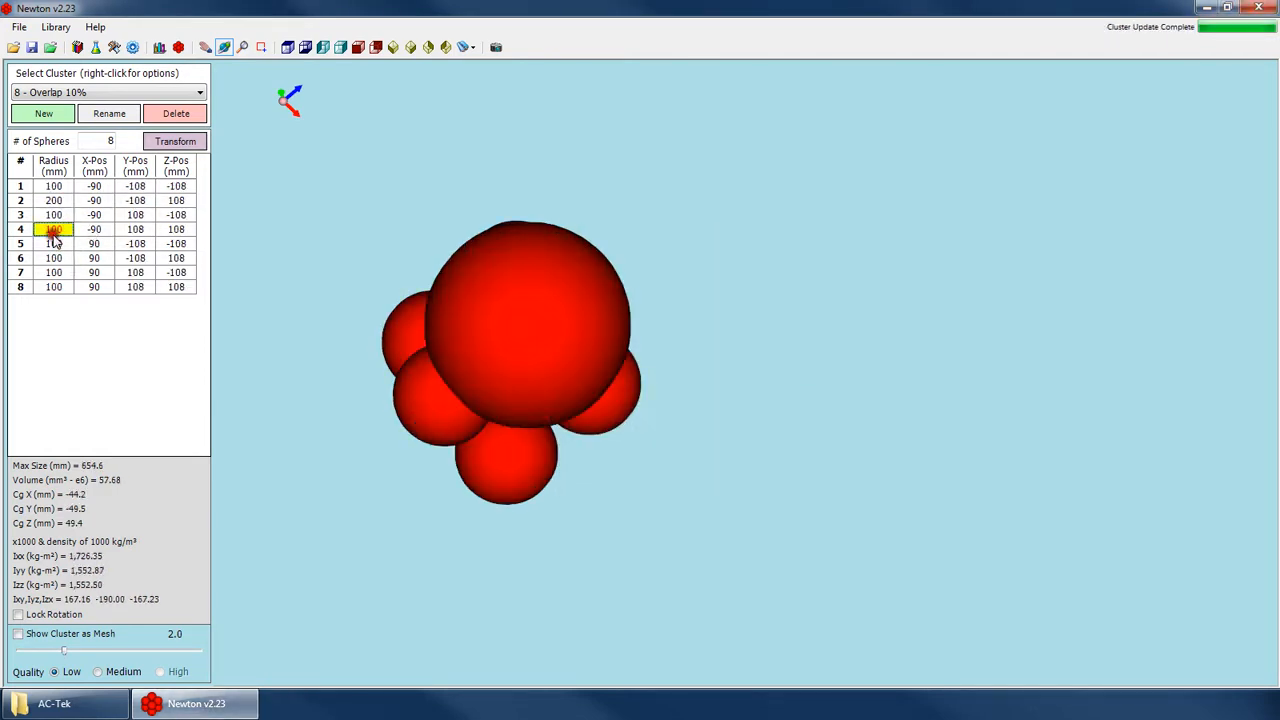
left_click(53, 258)
type("120")
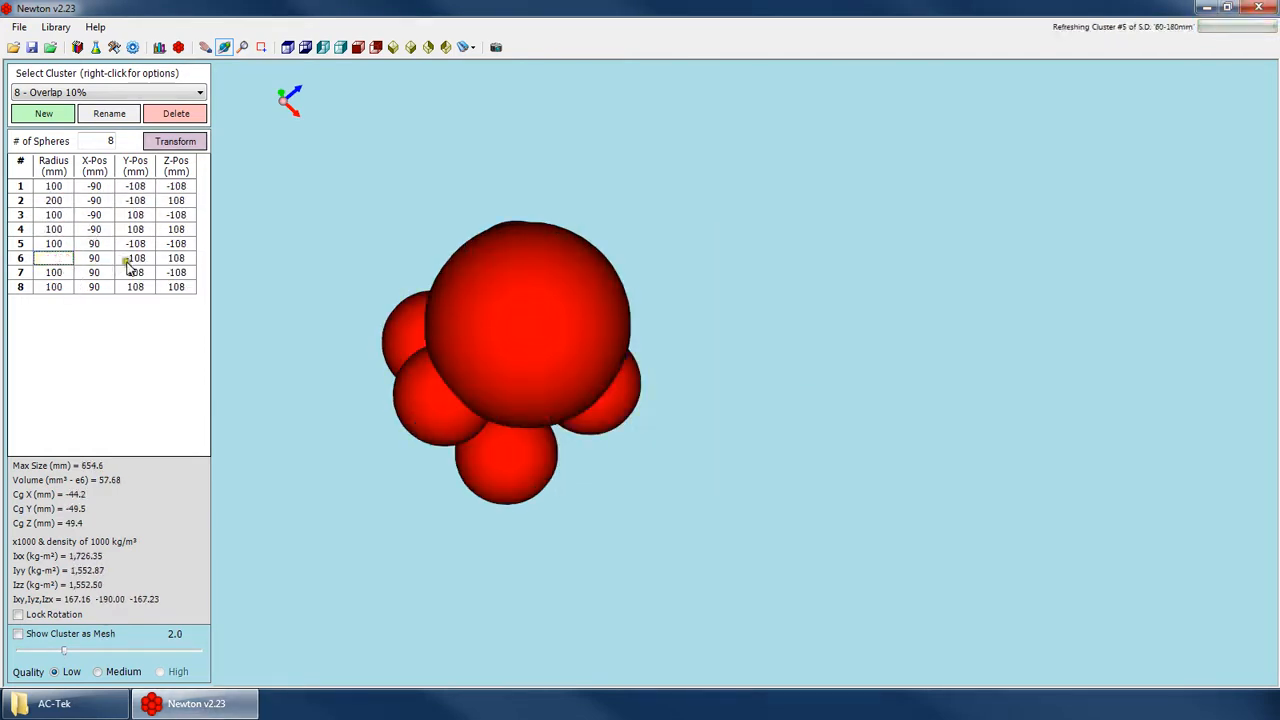
Set the X position of sphere 7 to 200 mm.
left_click_drag(591, 348, 300, 318)
left_click(94, 272)
type("200")
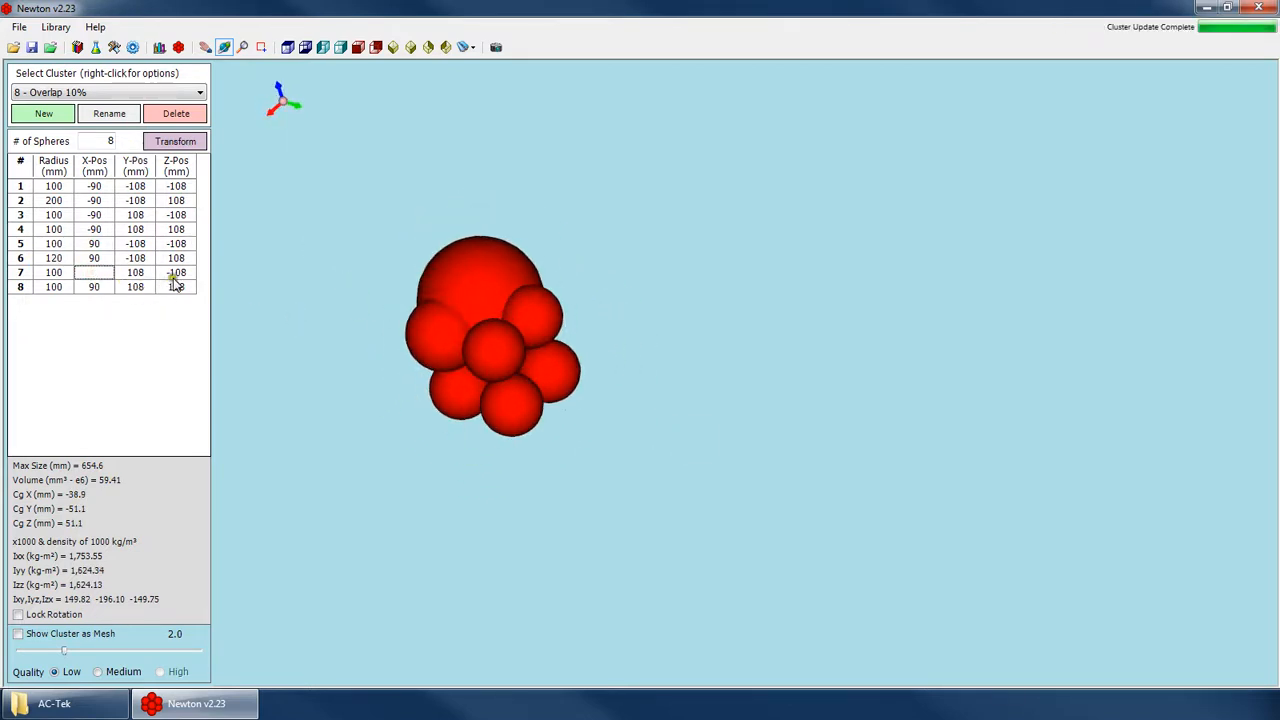
left_click_drag(423, 314, 471, 391)
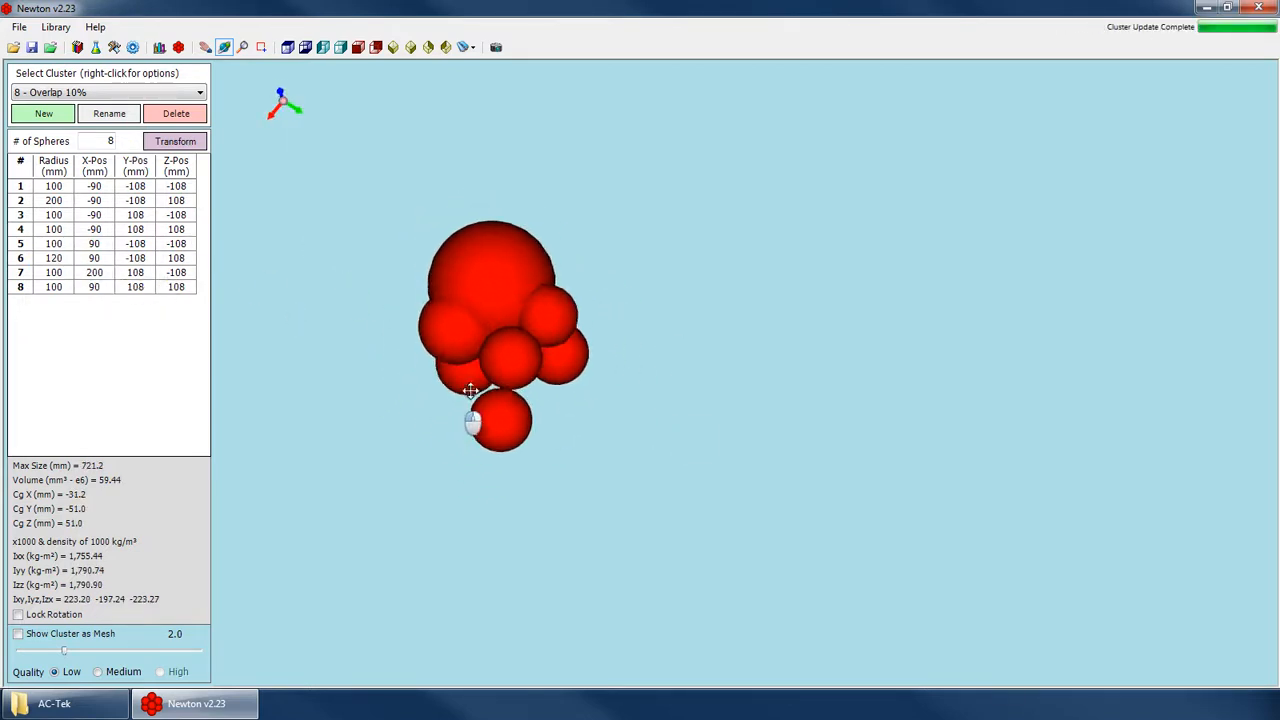
Export the edited cluster as a DXF file under a new name in the AC-Tek folder.
right_click(114, 92)
left_click(190, 203)
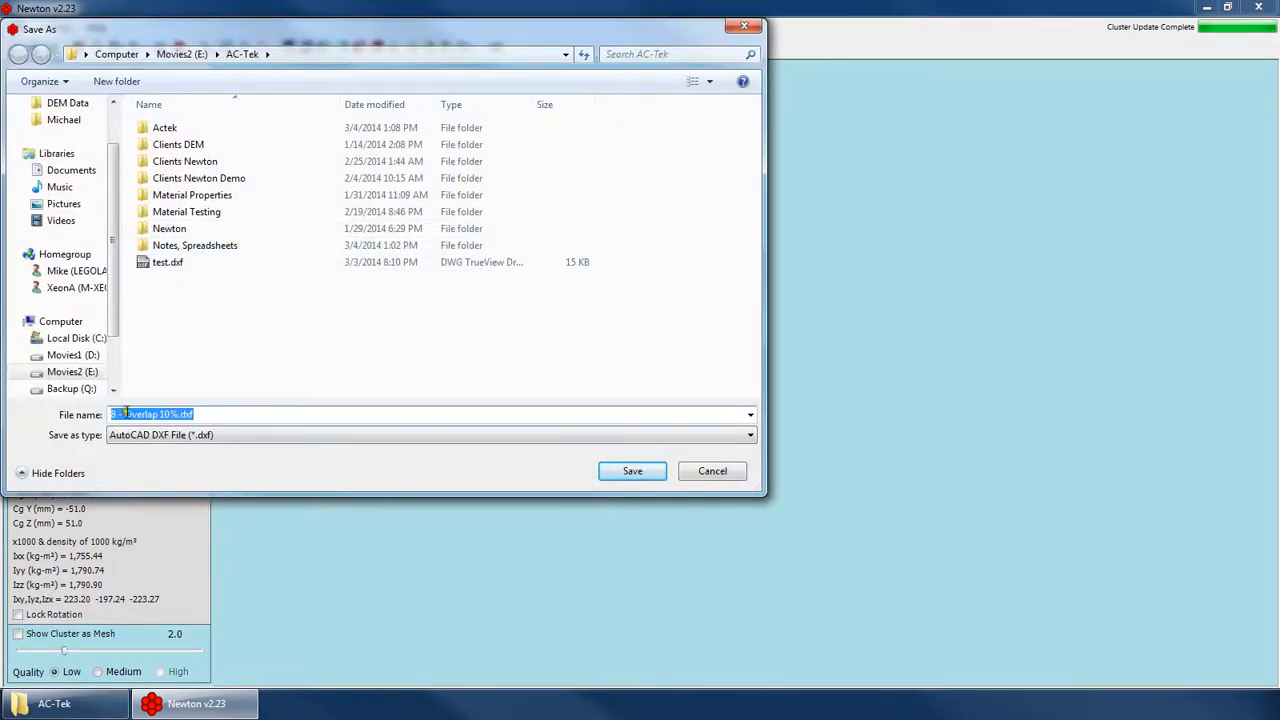
type("tes")
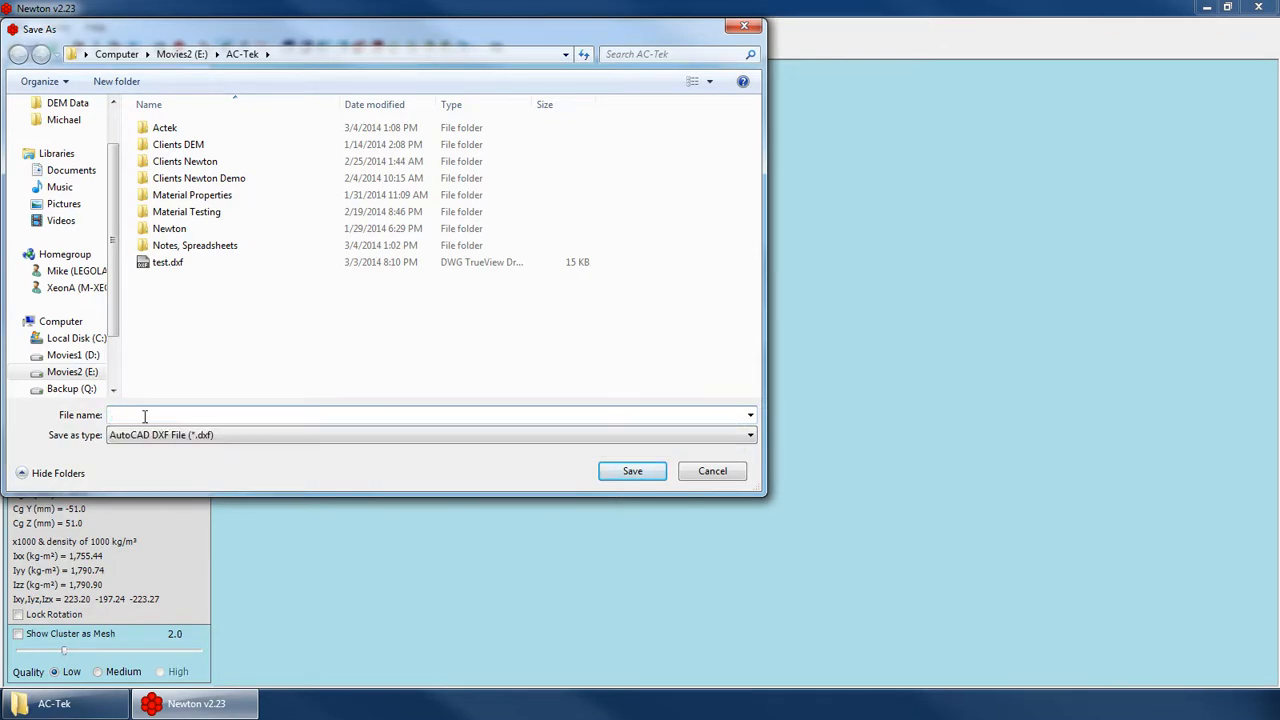
key("Return")
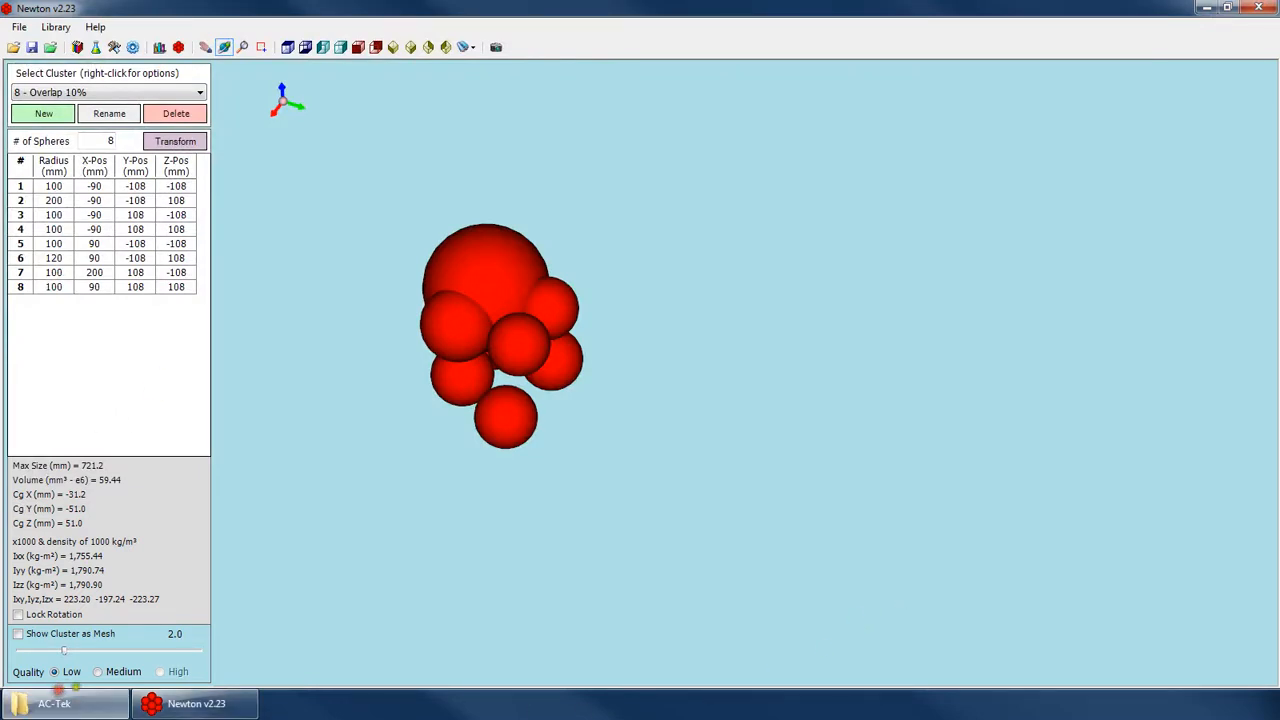
Switch to the AC-Tek folder window, refresh its contents and open the exported DXF file in DWG TrueView.
left_click(30, 703)
right_click(680, 404)
left_click(716, 476)
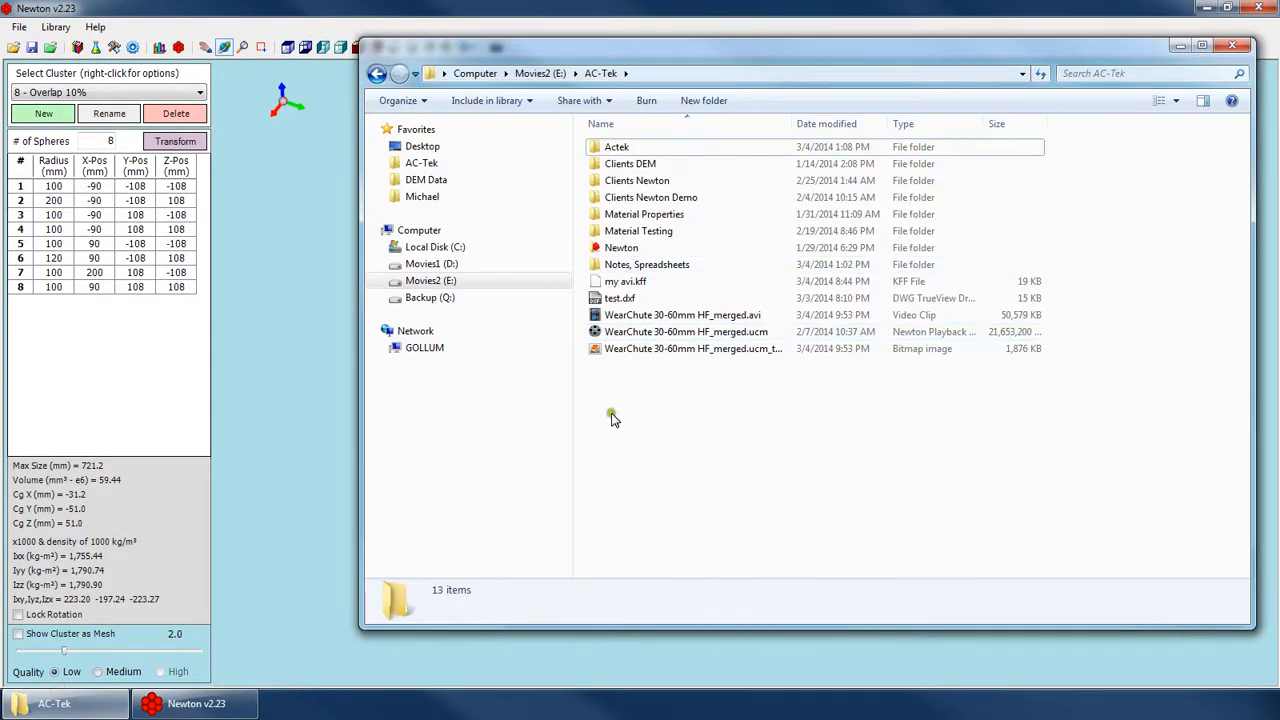
right_click(586, 414)
left_click(670, 471)
left_click(622, 283)
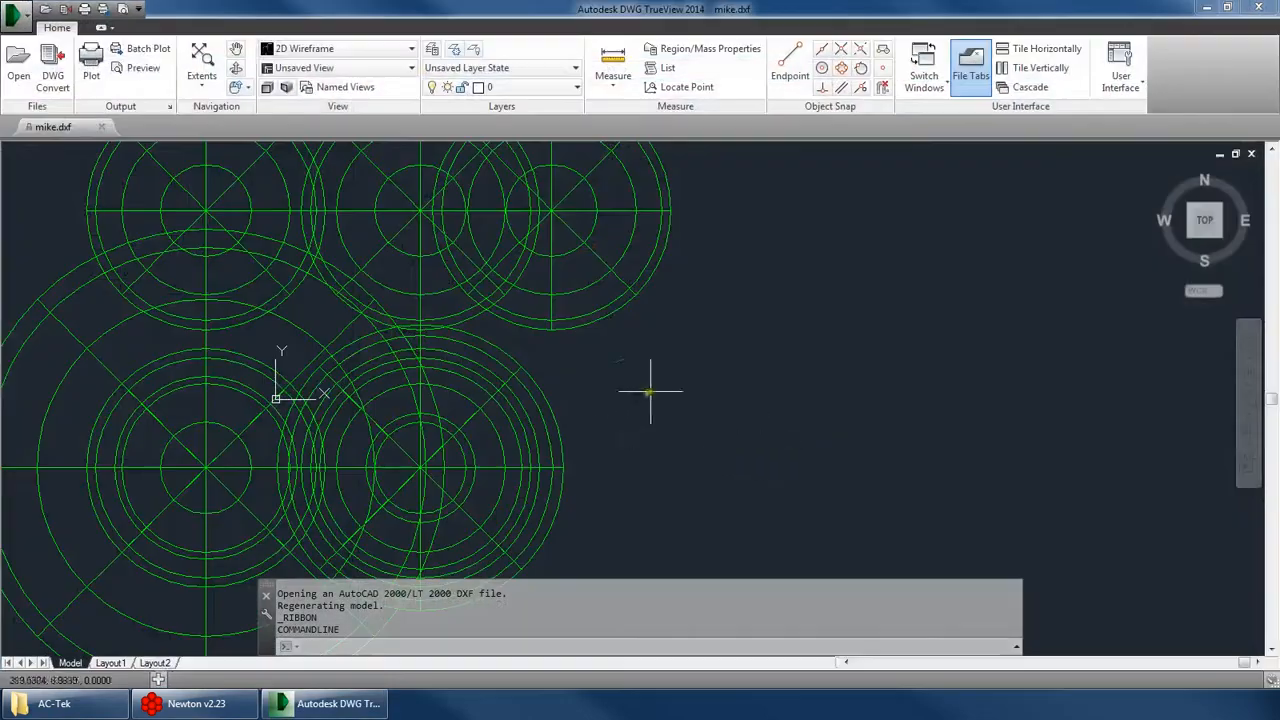
Examine the exported cluster in 3D and its Circles and Spheres layers, then close DWG TrueView and return to Newton.
left_click(1248, 430)
mouse_move(486, 397)
left_mouse_down()
mouse_move(643, 237)
mouse_move(621, 349)
mouse_move(554, 420)
mouse_move(683, 494)
mouse_move(571, 460)
mouse_move(617, 440)
mouse_move(506, 434)
mouse_move(489, 382)
left_mouse_up()
left_click(495, 88)
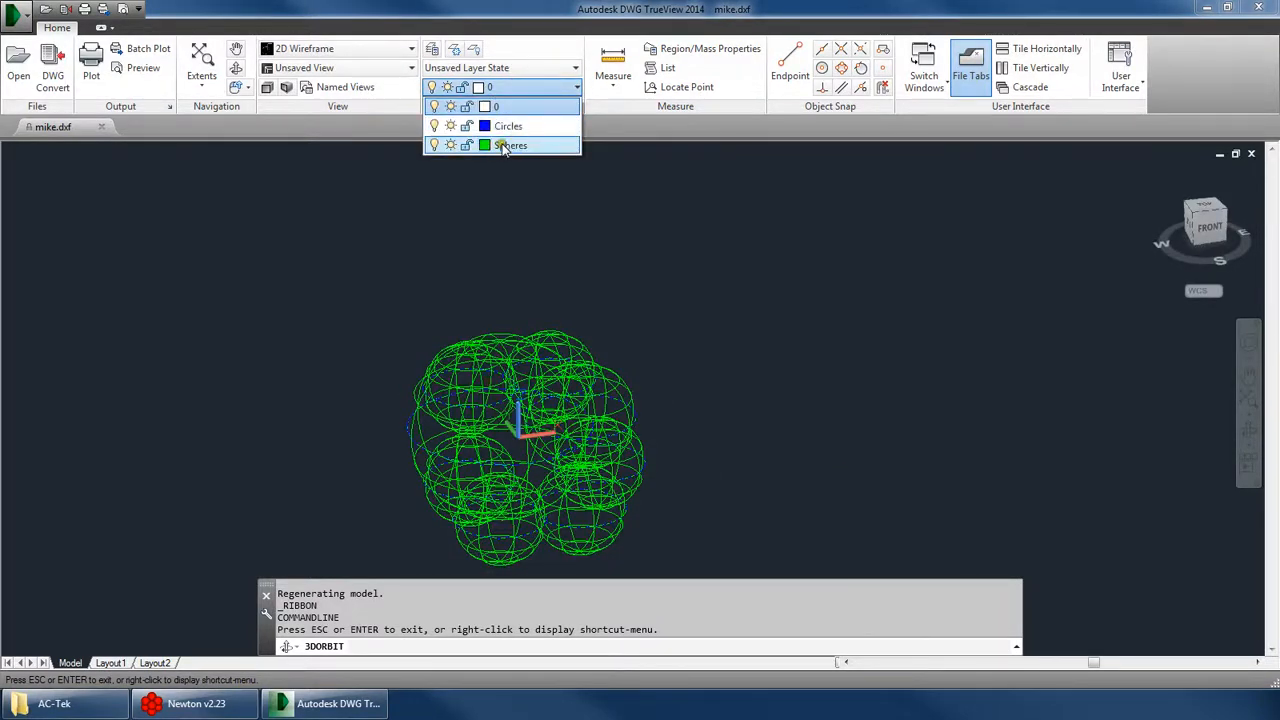
left_click(506, 430)
left_click_drag(578, 392, 490, 380)
left_click(516, 88)
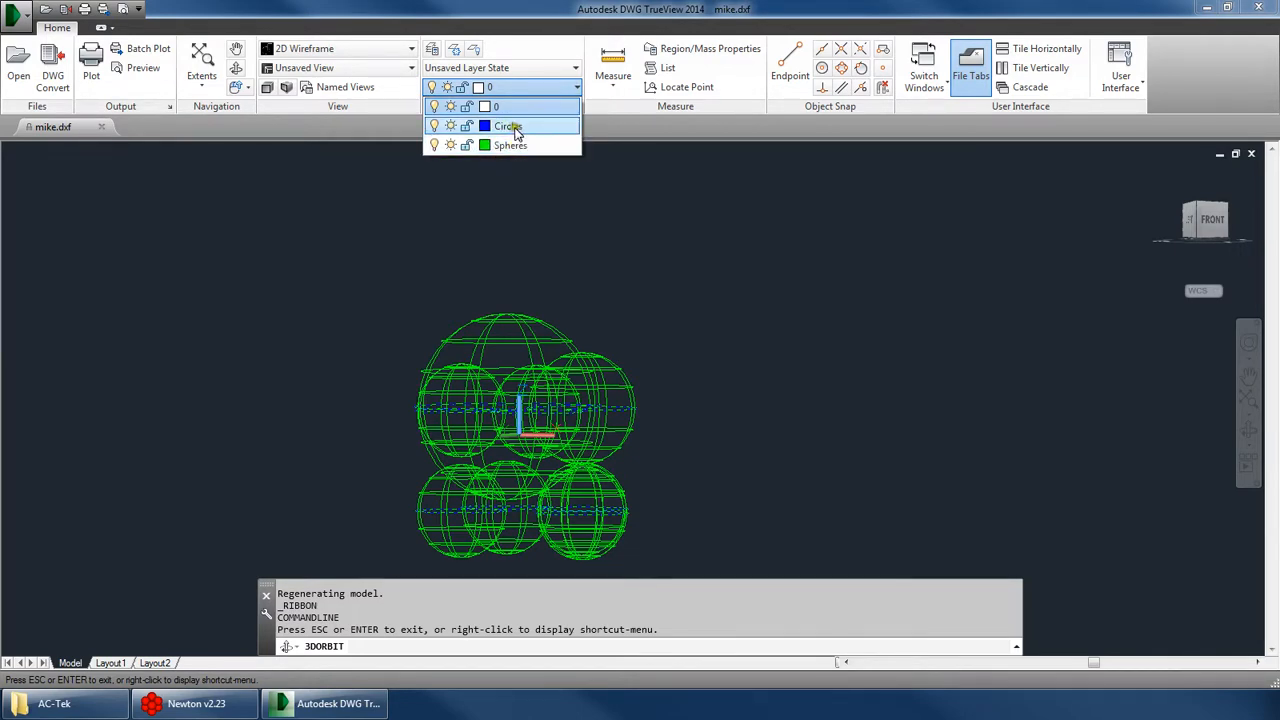
left_click_drag(471, 406, 677, 290)
left_click(1259, 8)
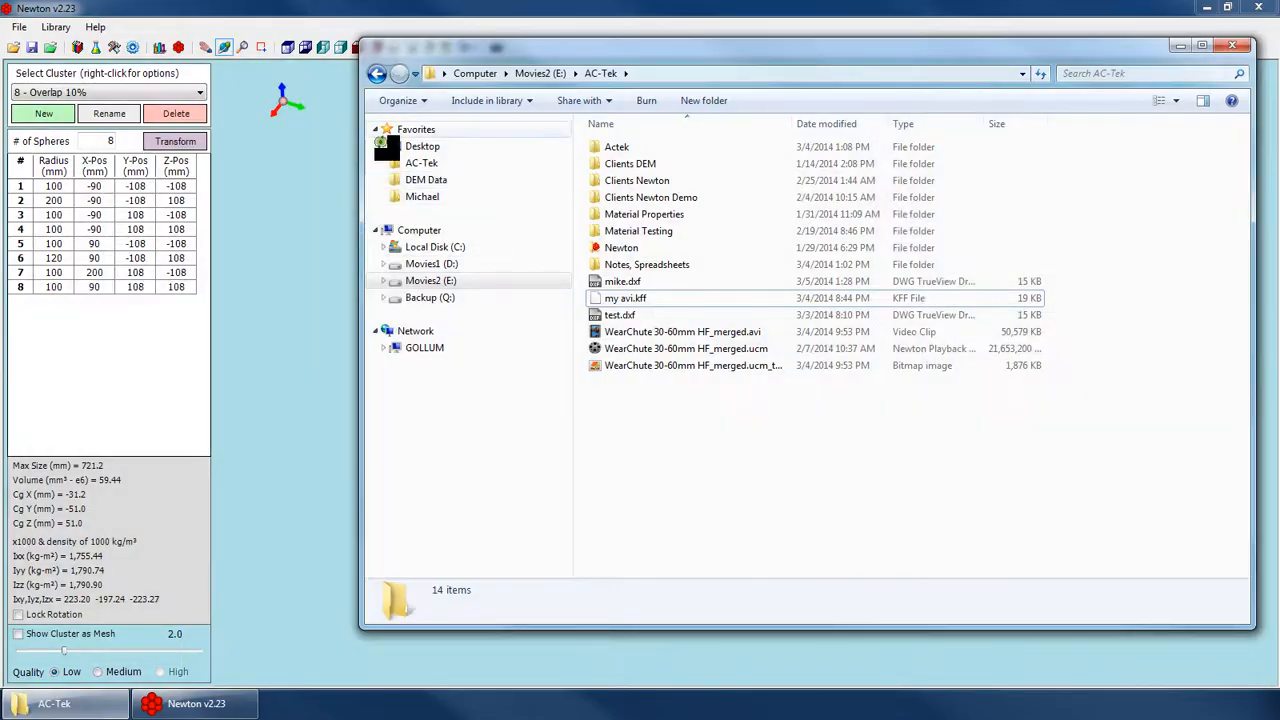
left_click(230, 174)
Import the exported DXF file from the AC-Tek folder as a new cluster named 1231414.
right_click(110, 90)
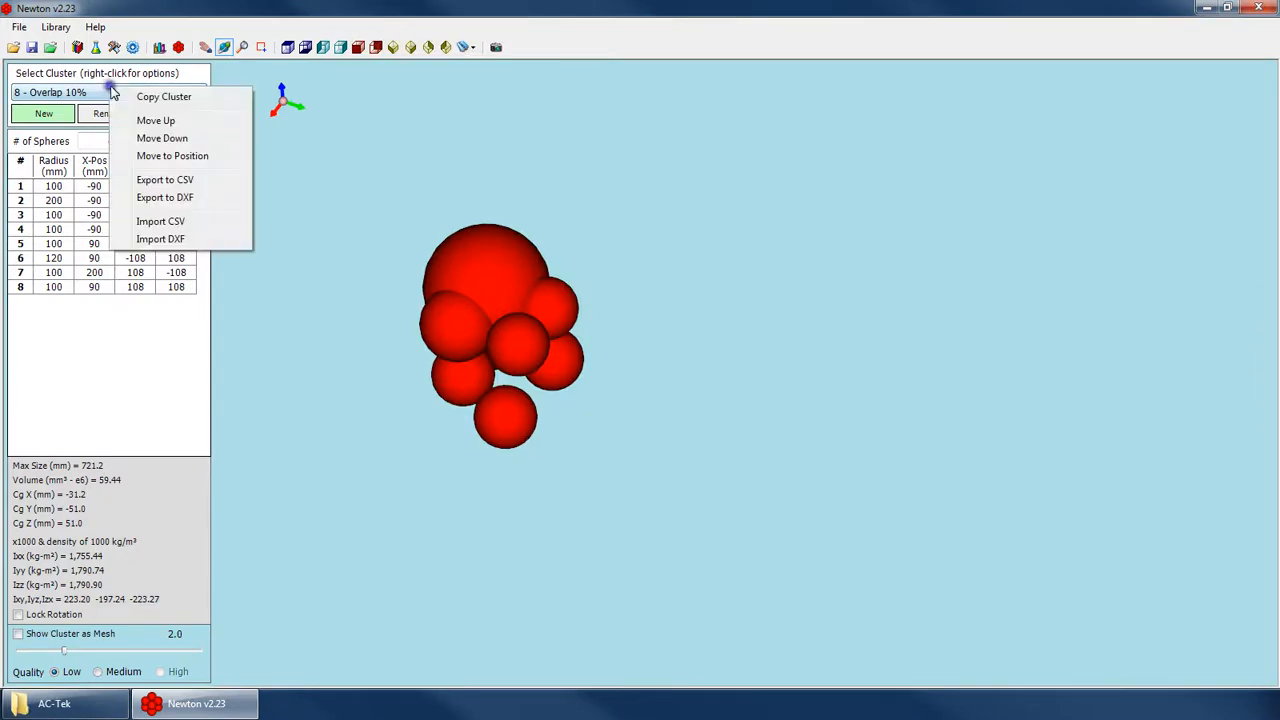
left_click(172, 238)
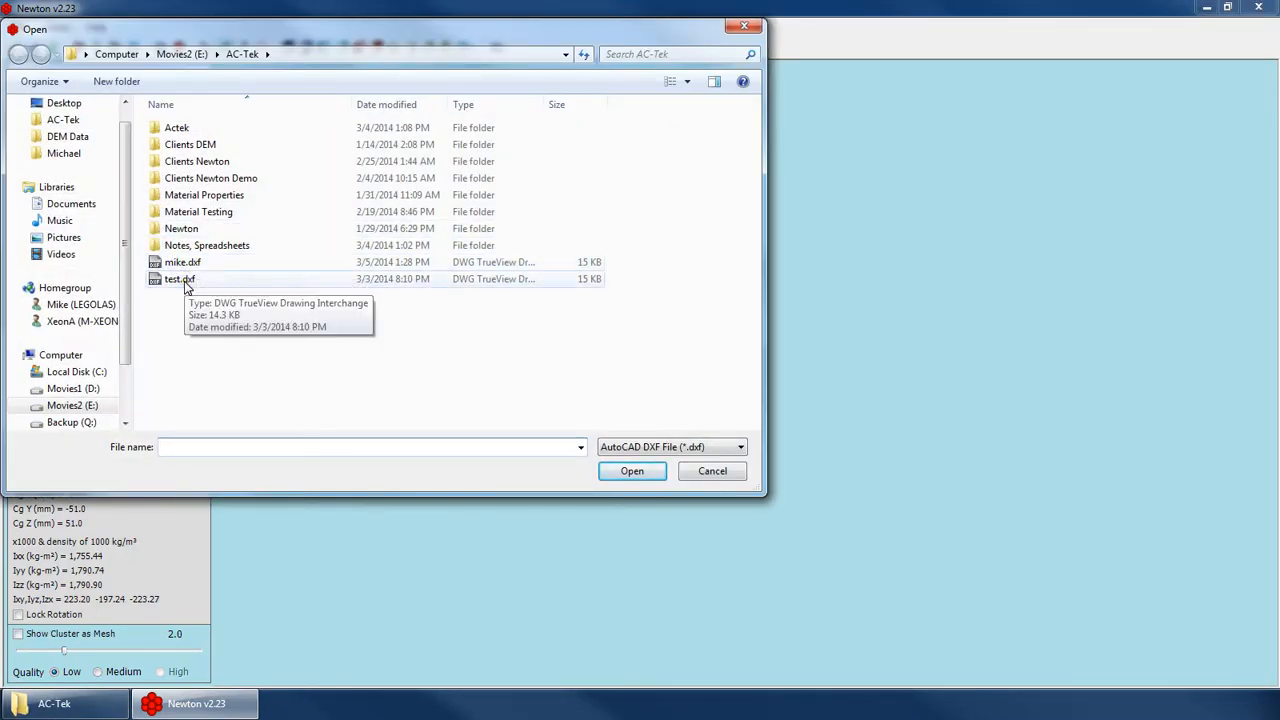
double_click(190, 262)
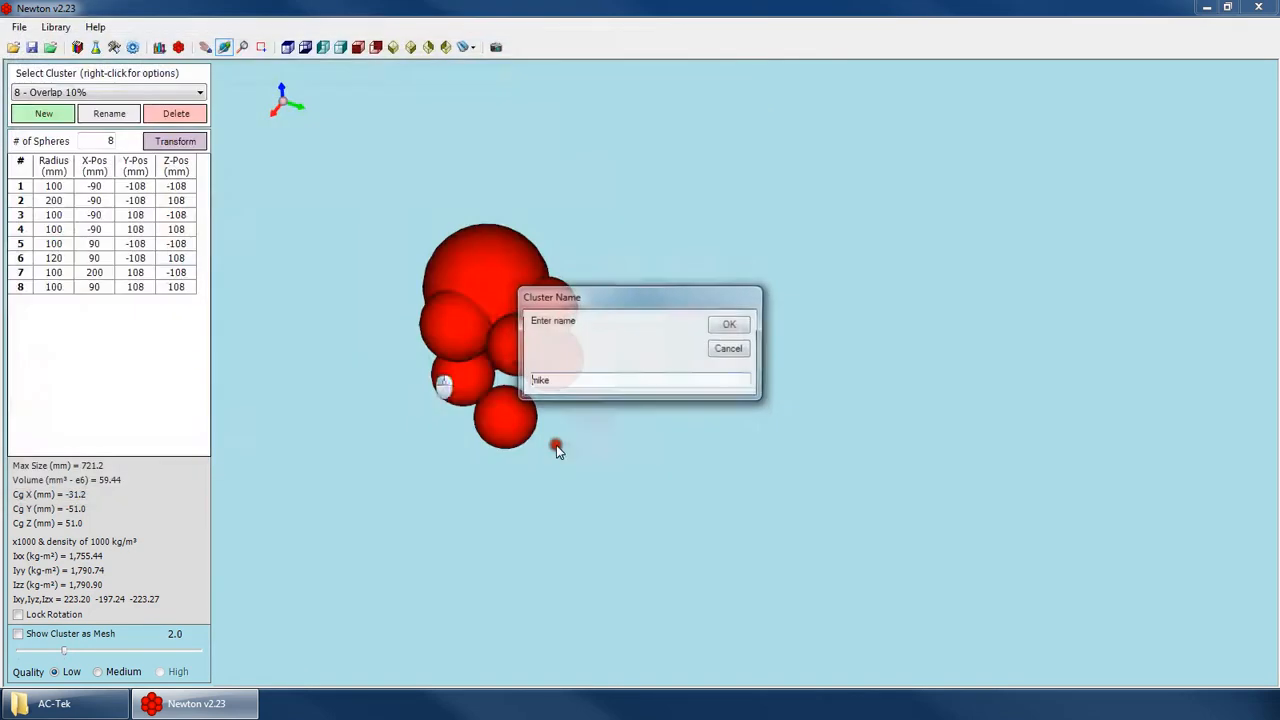
left_click(563, 381)
left_click_drag(563, 381, 418, 360)
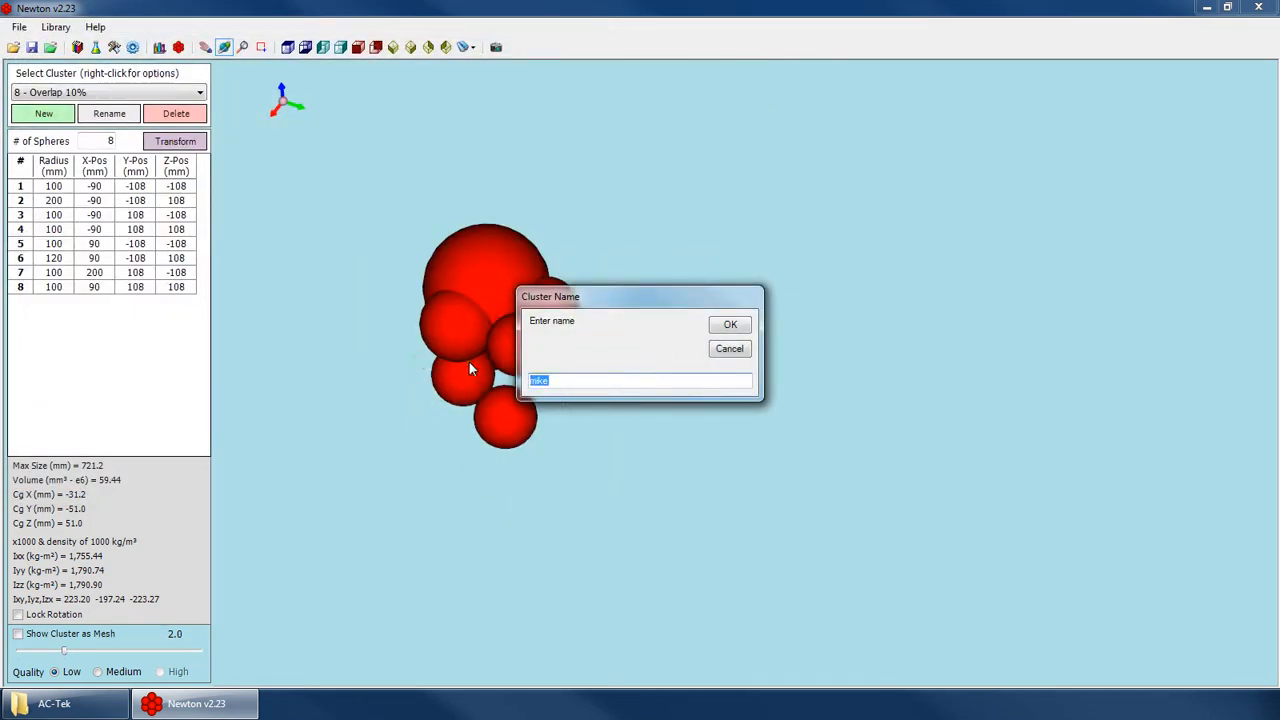
type("1231414")
key("Return")
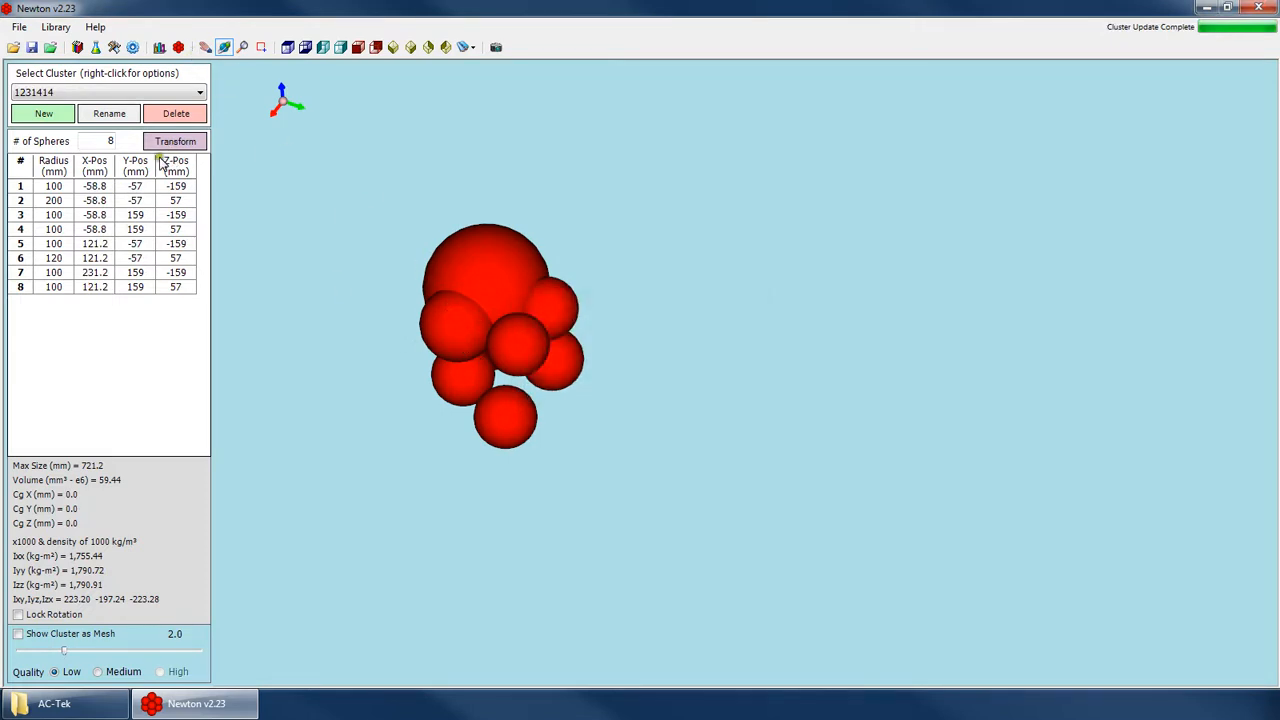
Compare the sphere positions and centre of gravity of clusters 1231414 and 8 - Overlap 10%, and look at the transform options.
left_click_drag(429, 429, 605, 292)
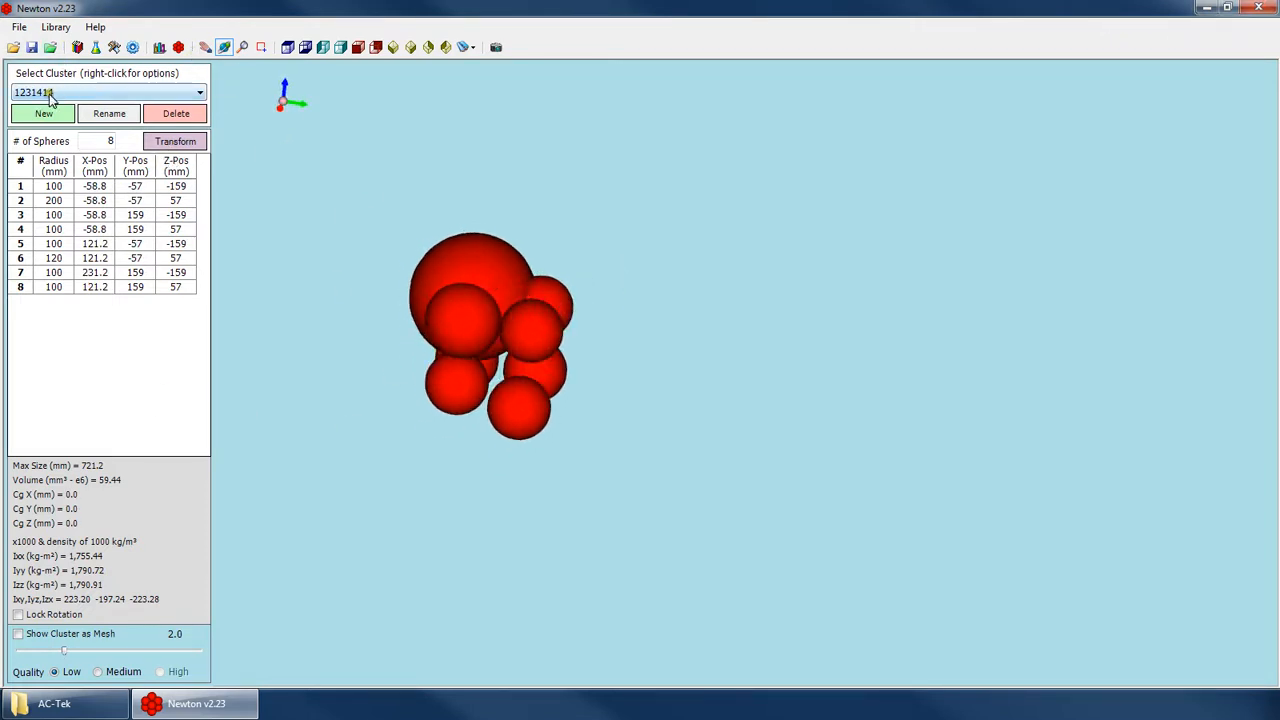
left_click(120, 93)
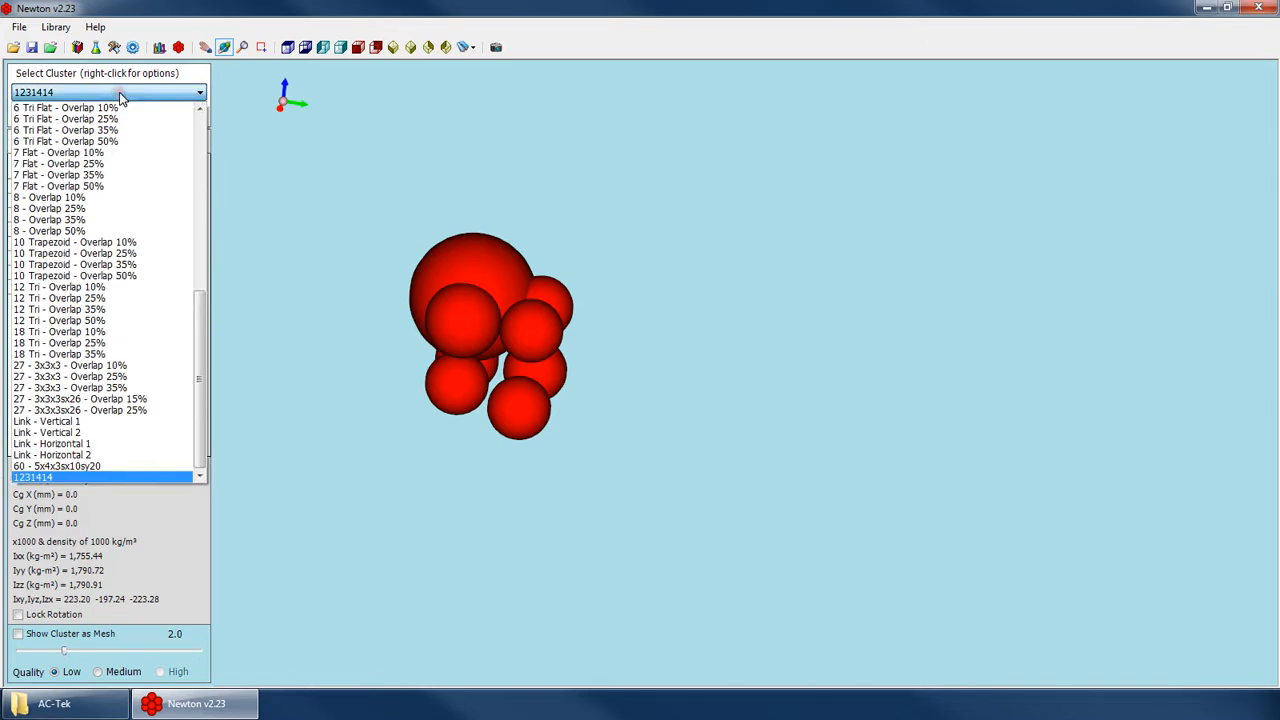
left_click(120, 93)
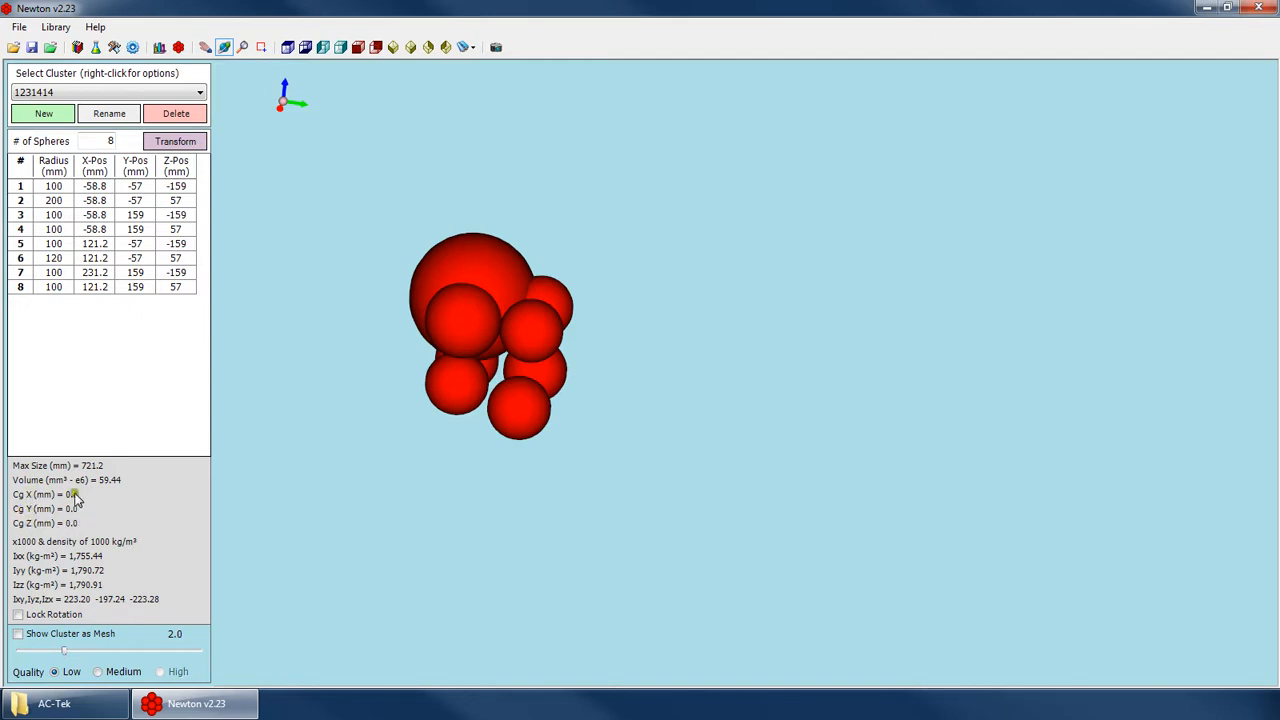
left_click(78, 97)
left_click_drag(200, 340, 206, 281)
left_click(92, 386)
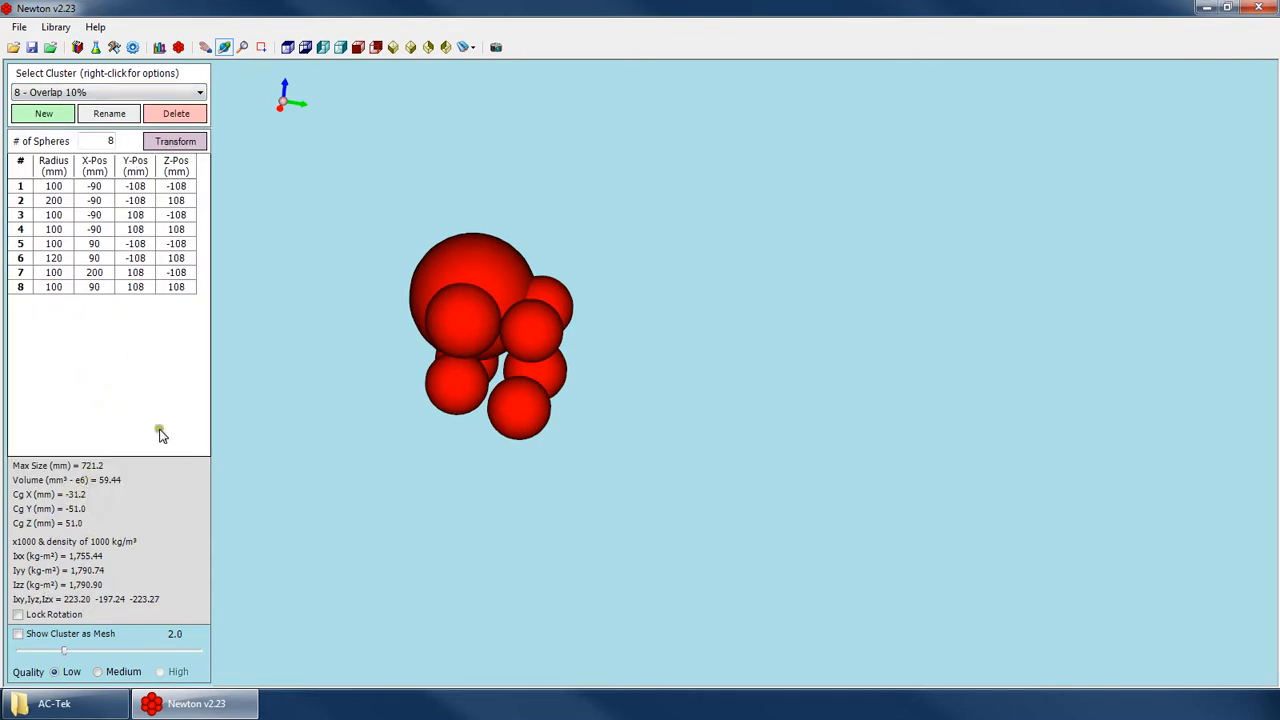
left_click(100, 95)
left_click(48, 477)
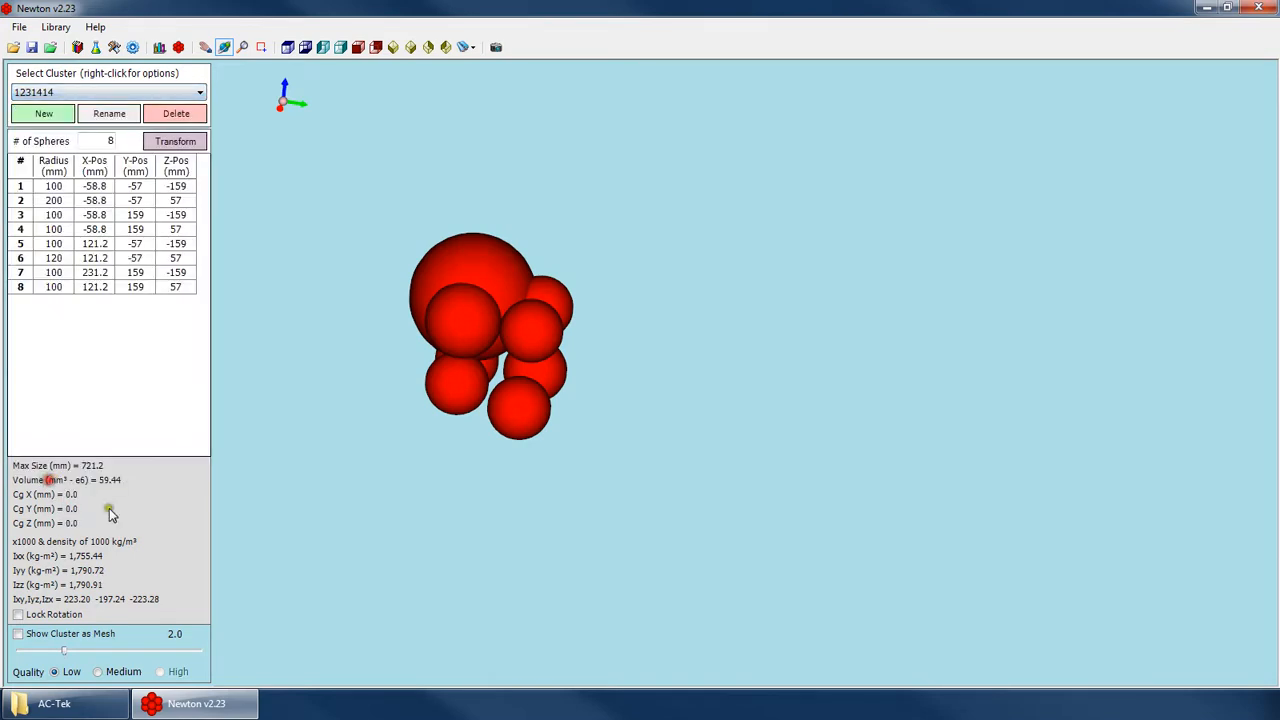
left_click(175, 141)
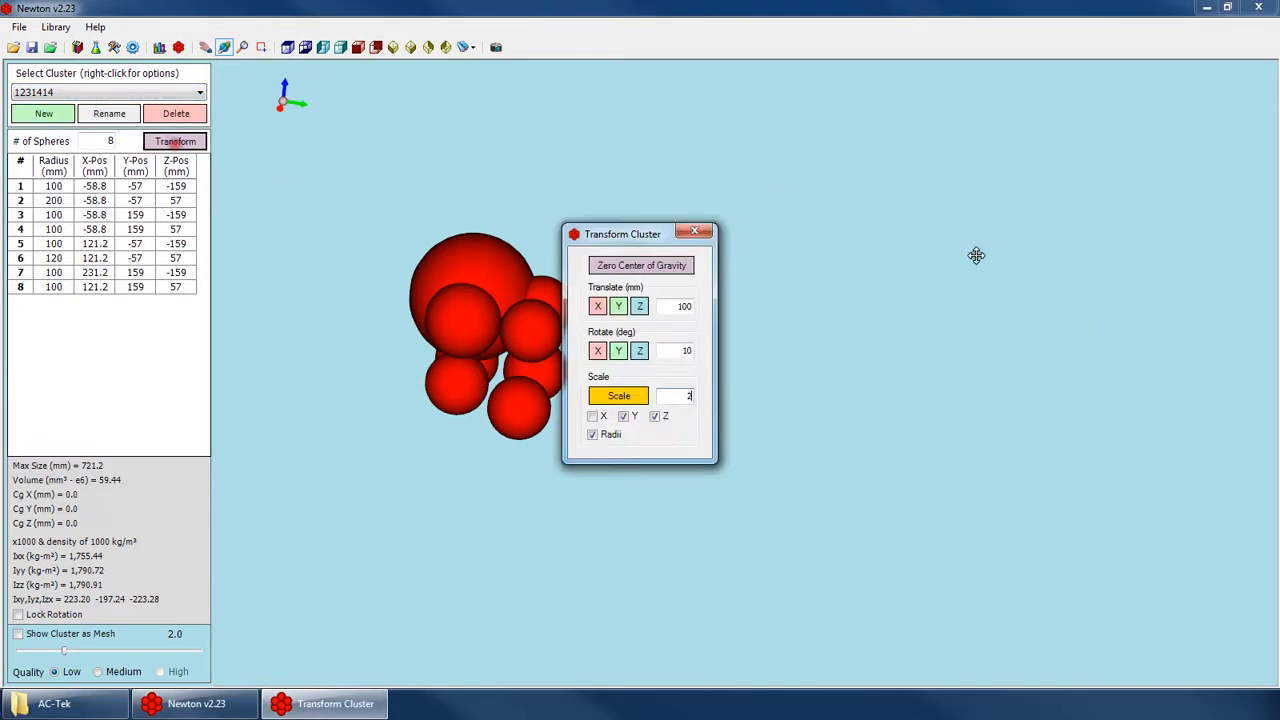
left_click(694, 231)
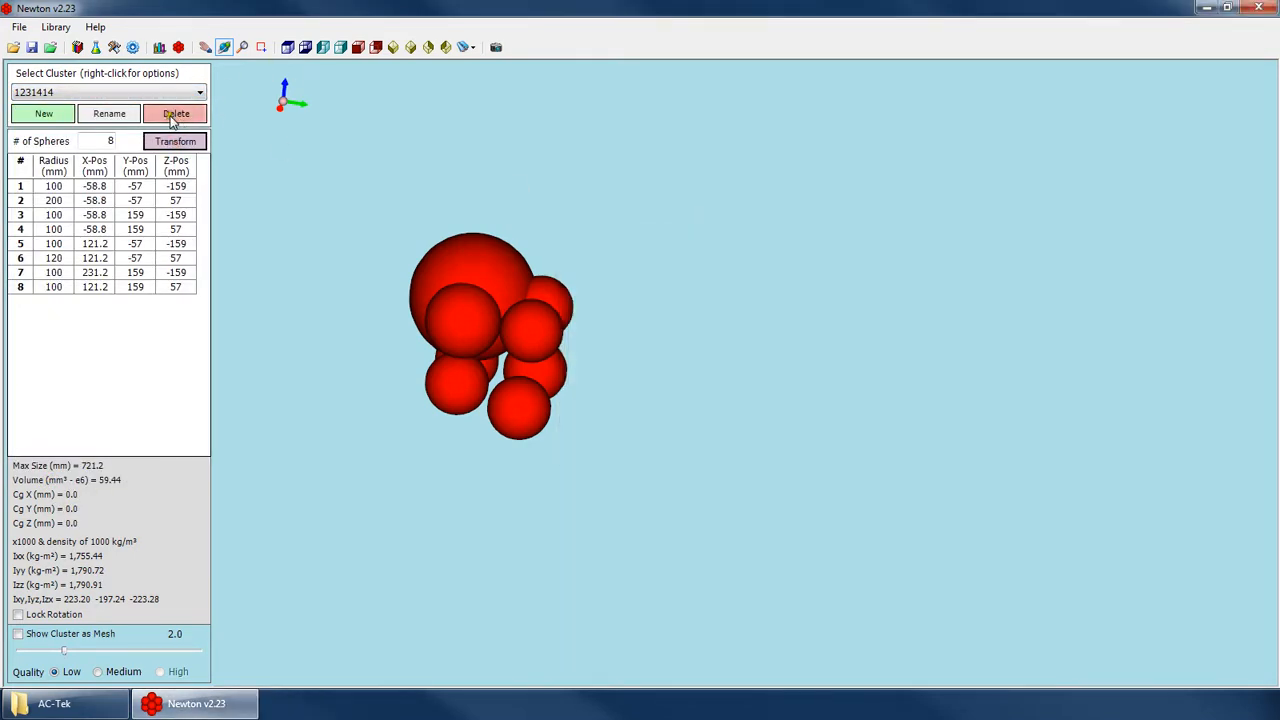
Export cluster 1231414 to the AC-Tek folder as a CSV file named csv2.
right_click(100, 92)
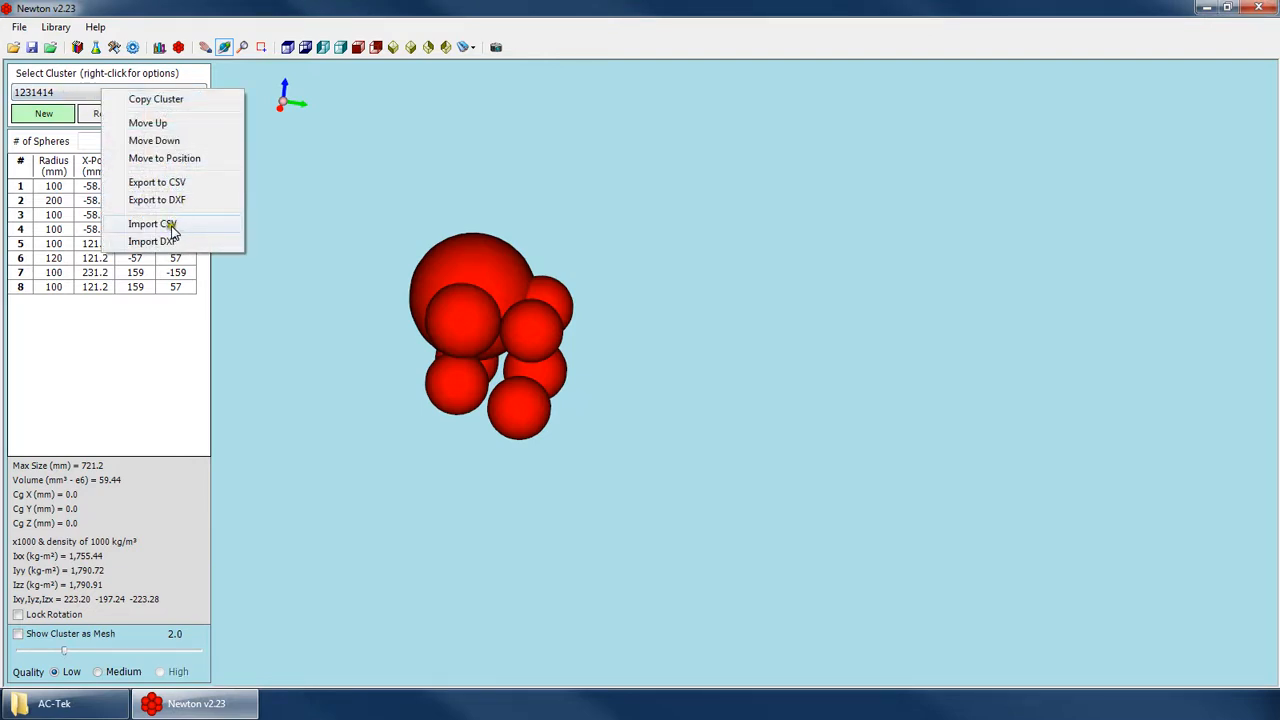
left_click(180, 181)
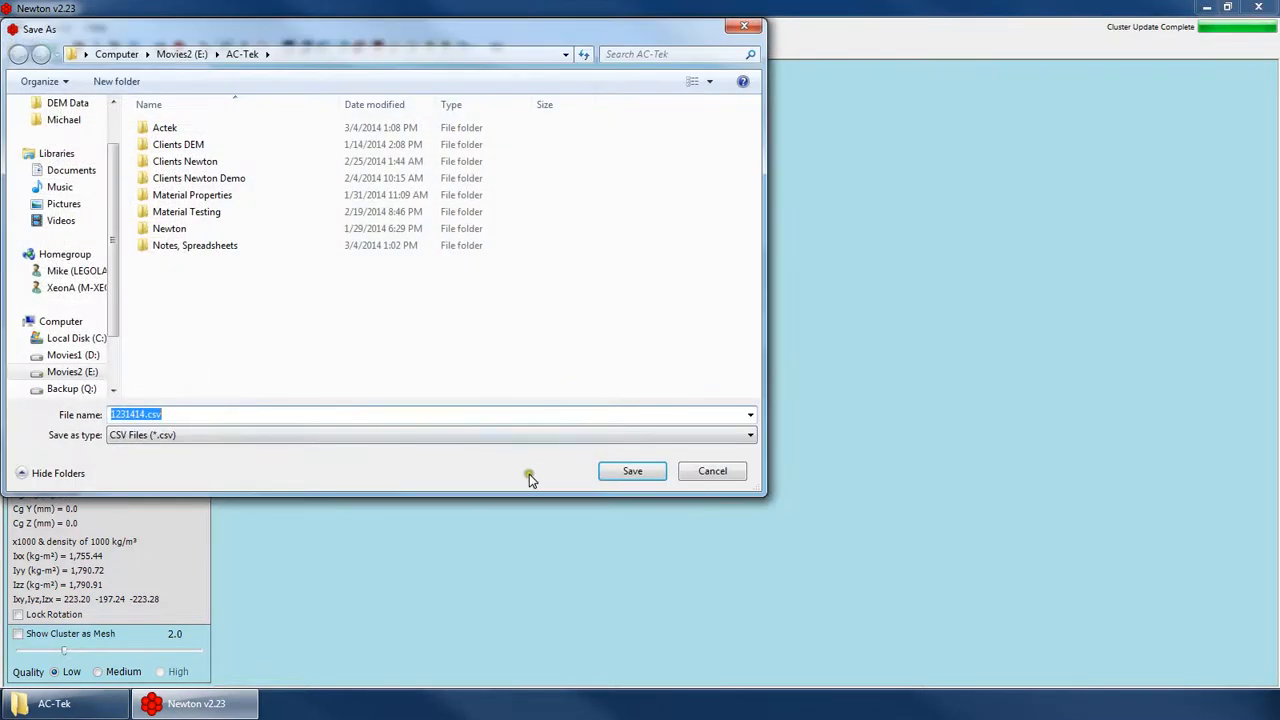
type("csv")
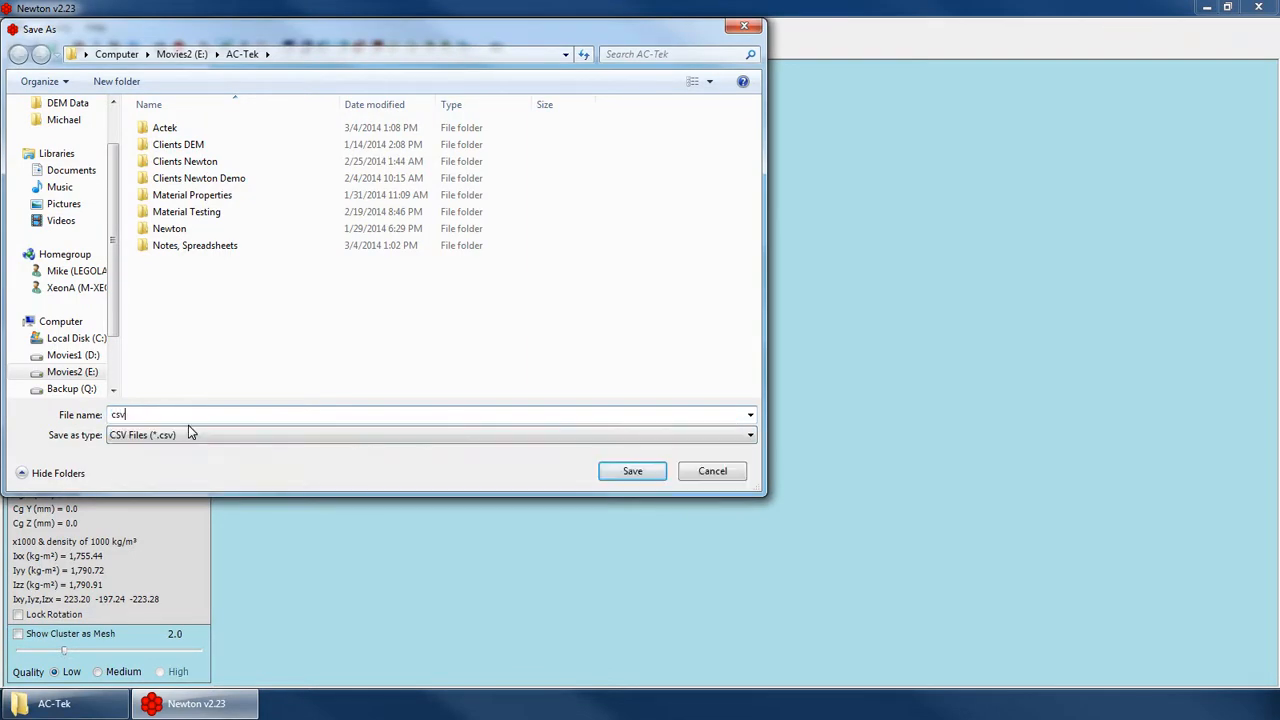
type("1")
key("Return")
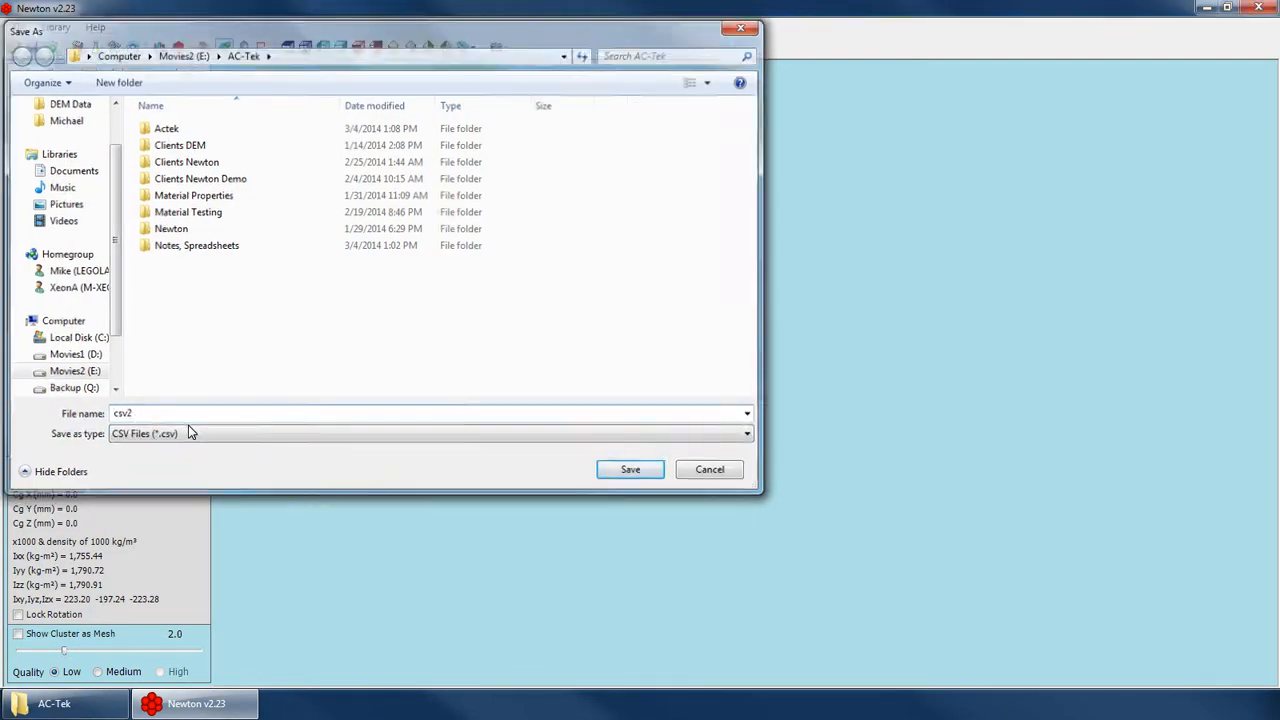
Switch to the AC-Tek folder window, refresh its contents and open csv2.csv in Excel.
left_click(50, 703)
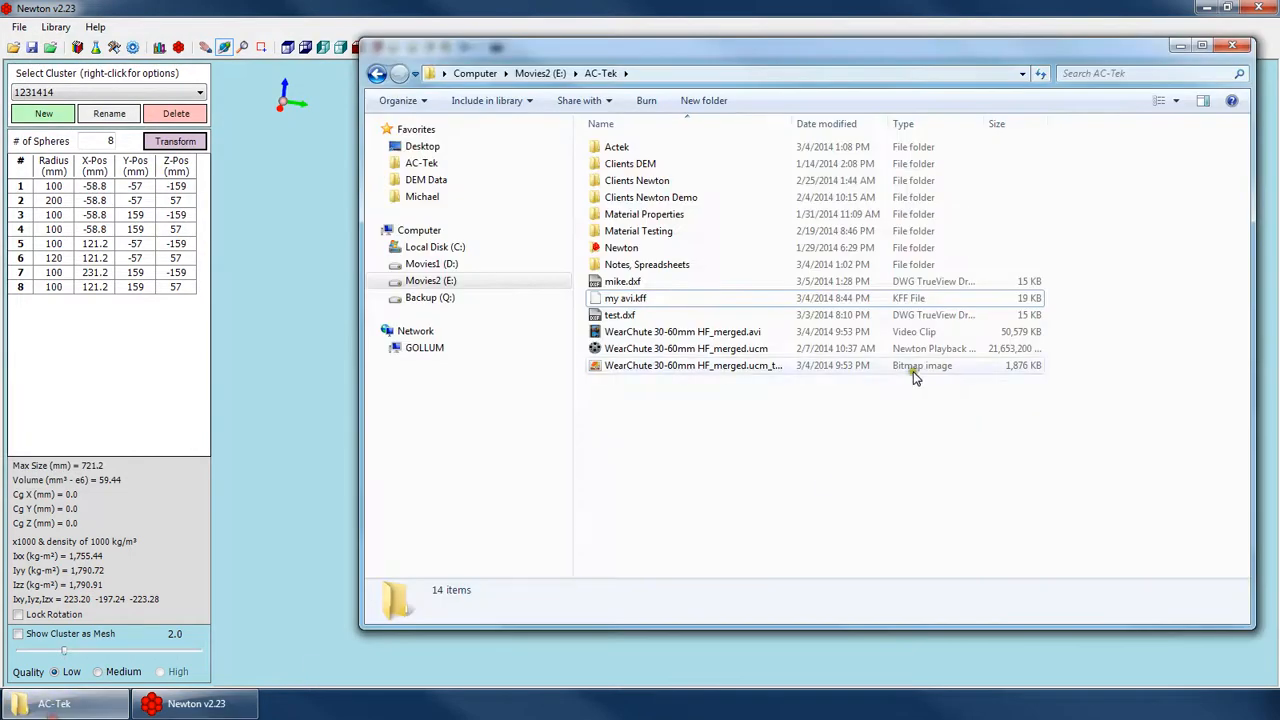
right_click(662, 420)
left_click(720, 493)
right_click(642, 422)
left_click(680, 486)
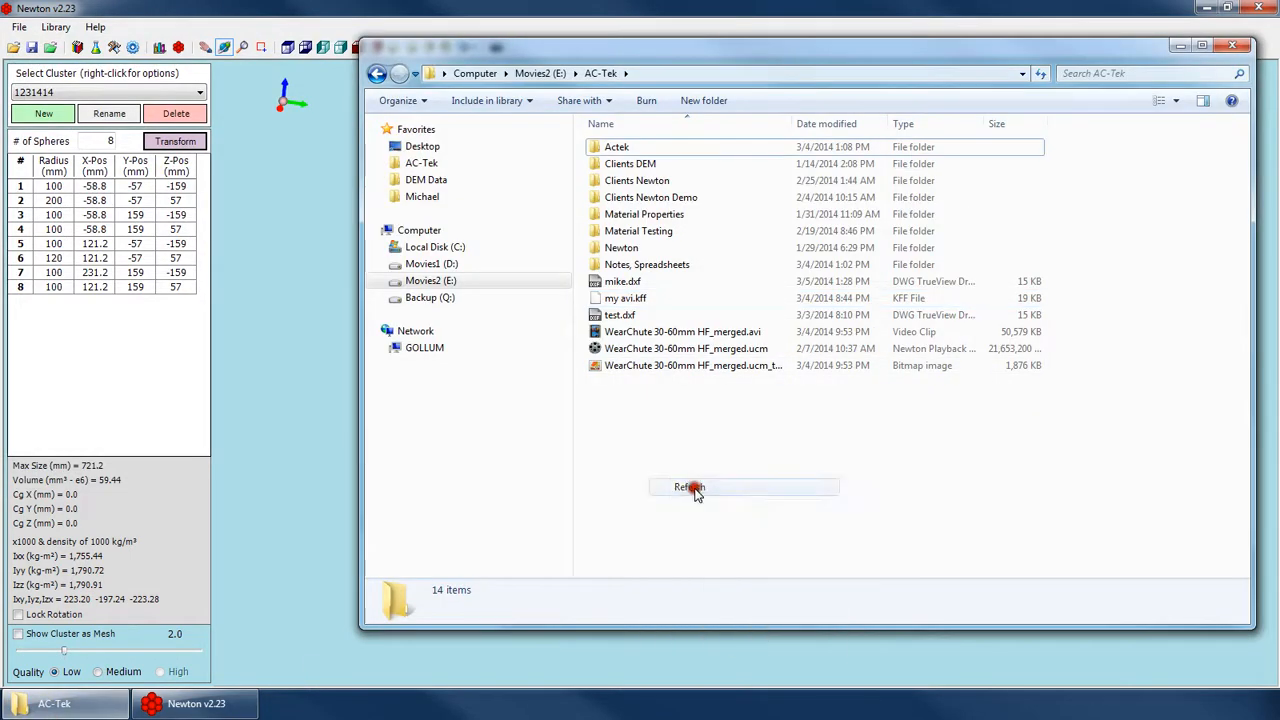
right_click(628, 422)
left_click(661, 489)
double_click(623, 286)
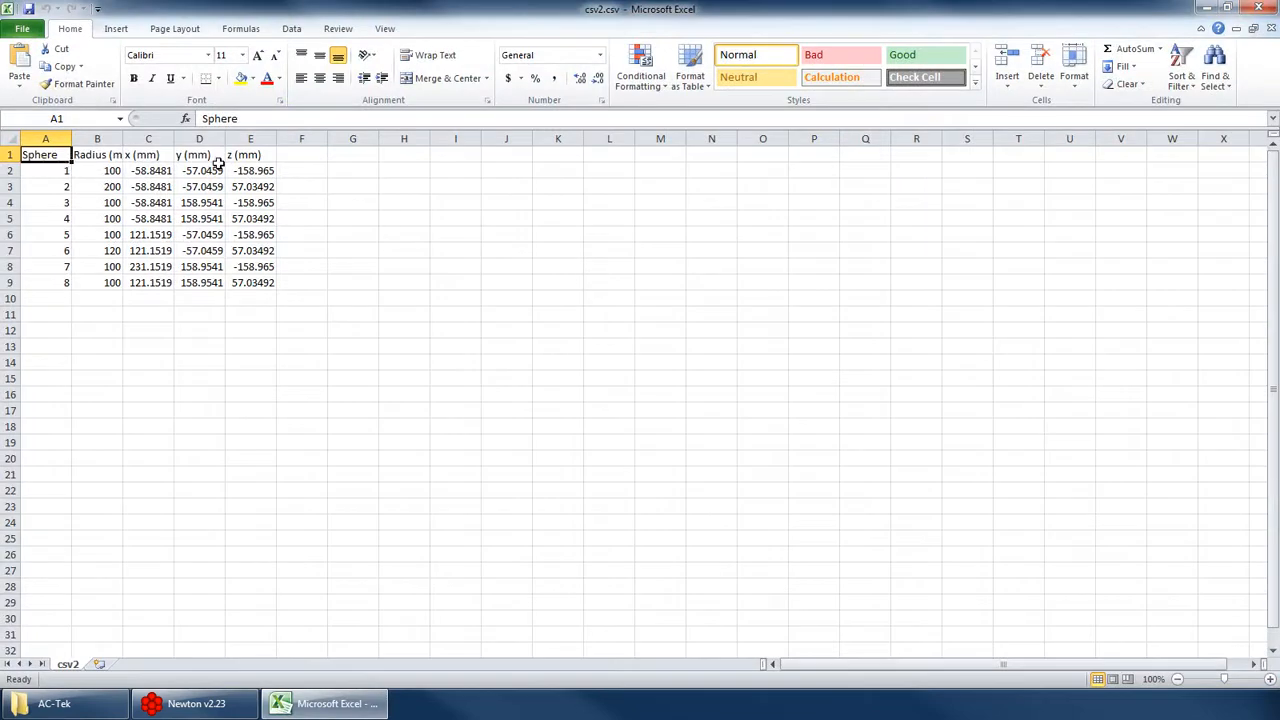
Examine the sphere number, radius and x, y, z columns of the exported CSV file, then close Excel.
left_click(90, 156)
left_click(175, 156)
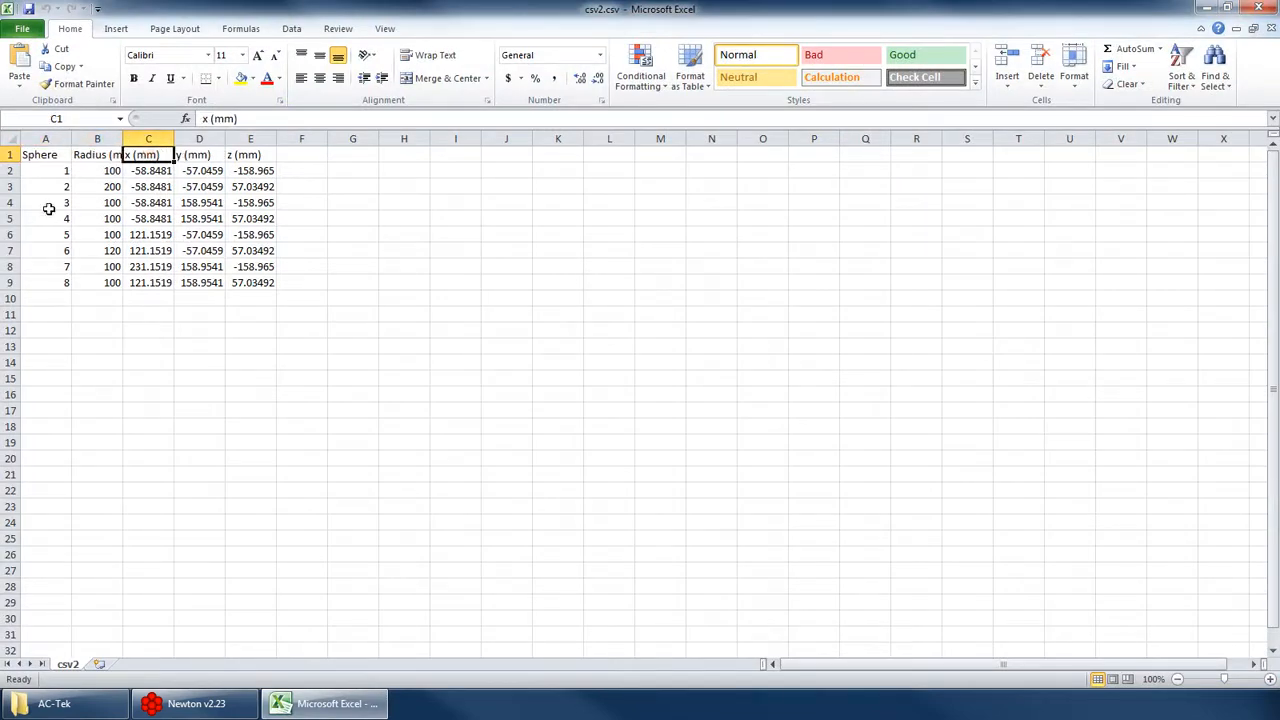
left_click_drag(55, 172, 232, 278)
left_click(255, 342)
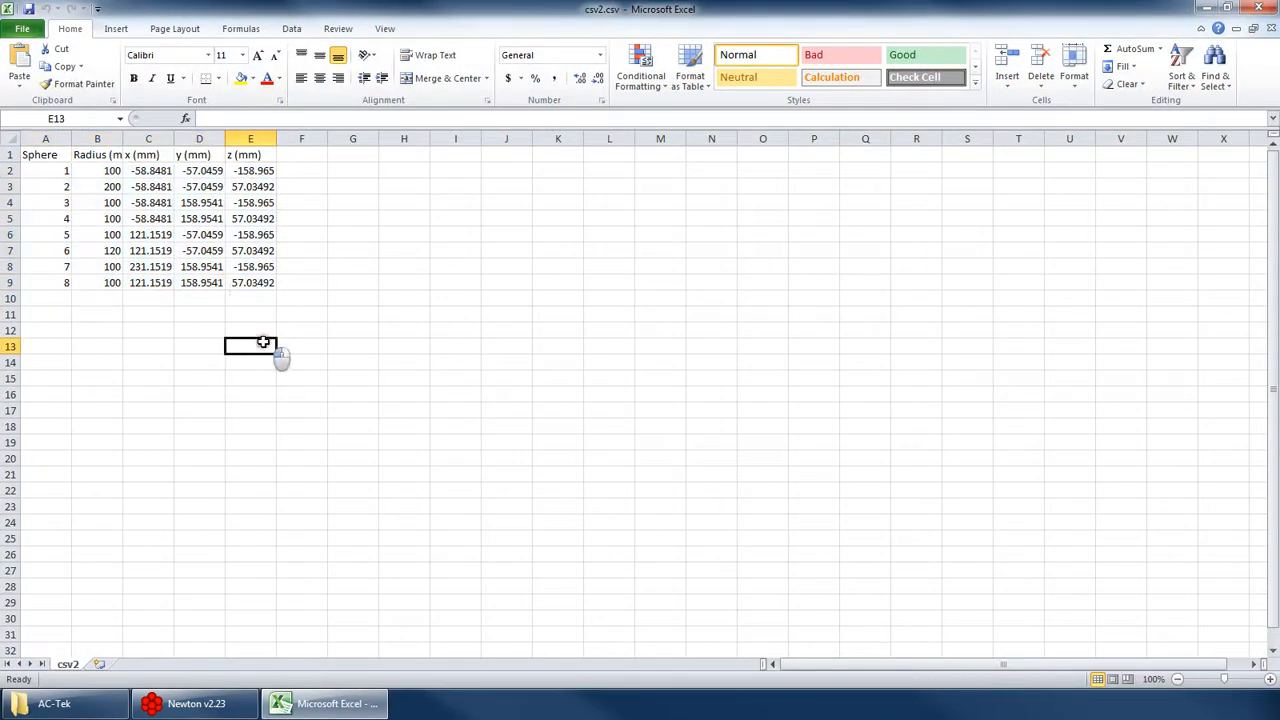
left_click(50, 157)
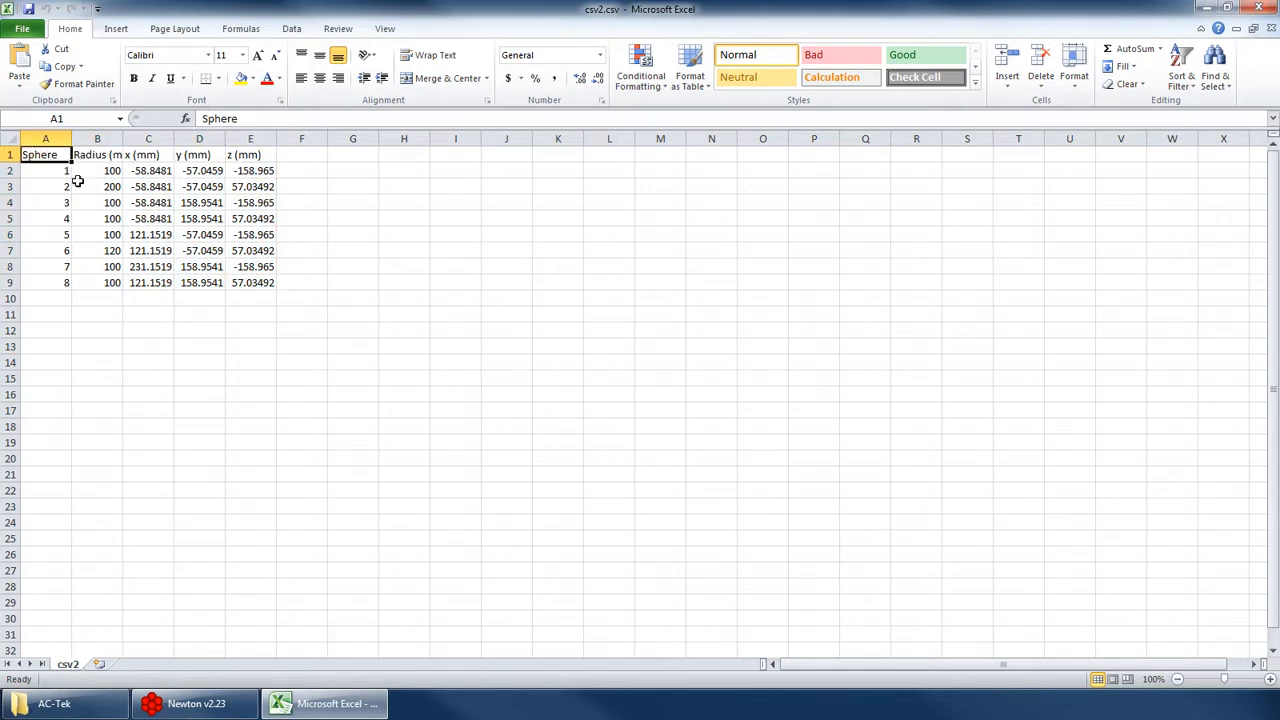
left_click_drag(45, 157, 260, 280)
left_click(277, 345)
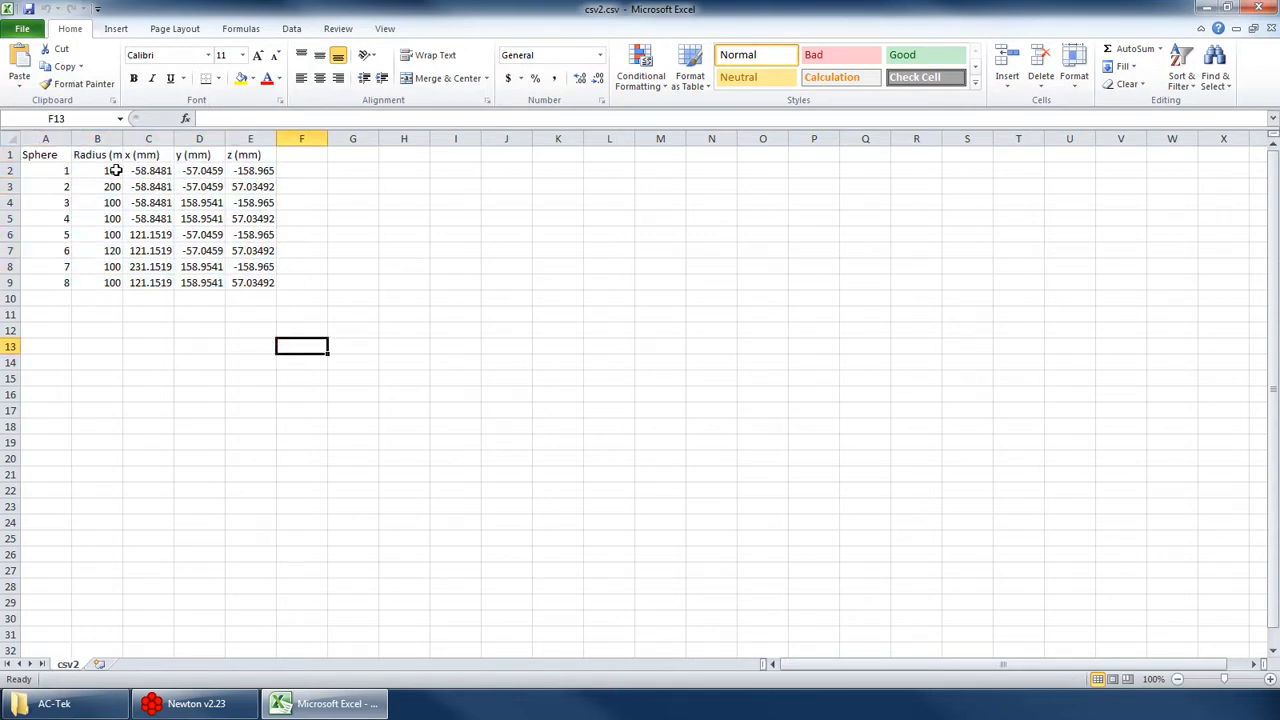
left_click_drag(255, 158, 51, 298)
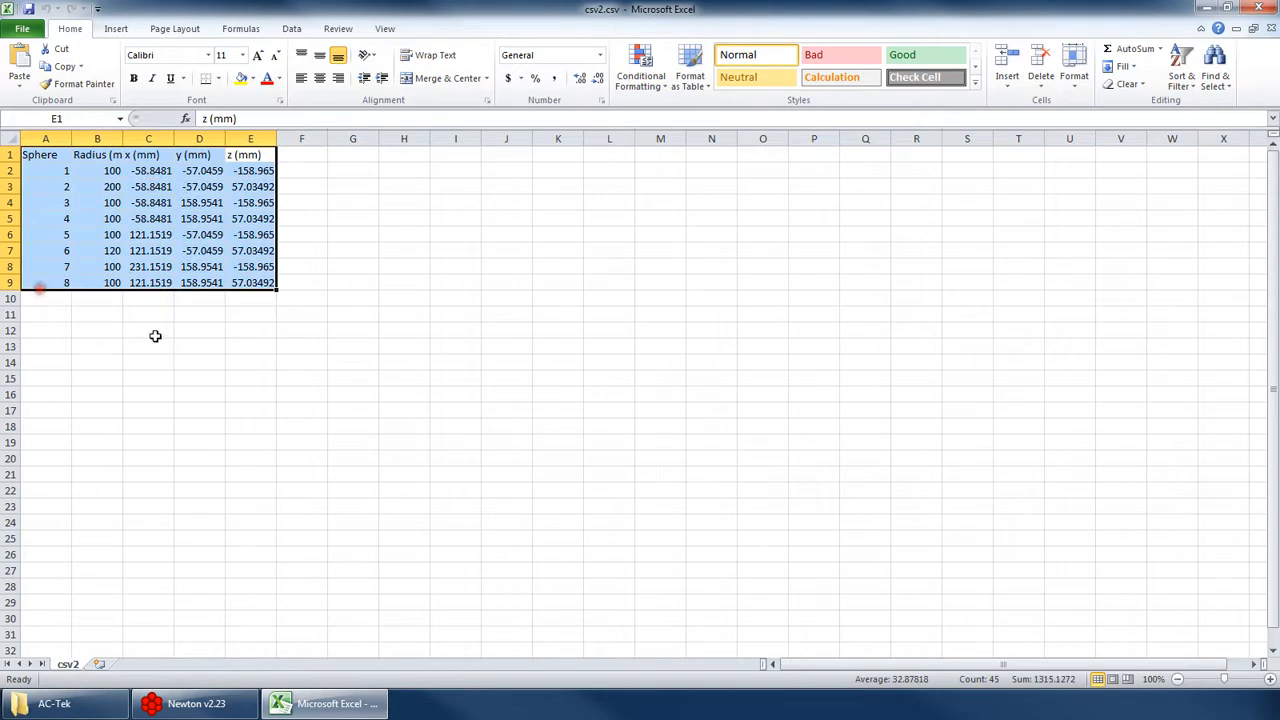
left_click(121, 324)
left_click_drag(37, 157, 250, 283)
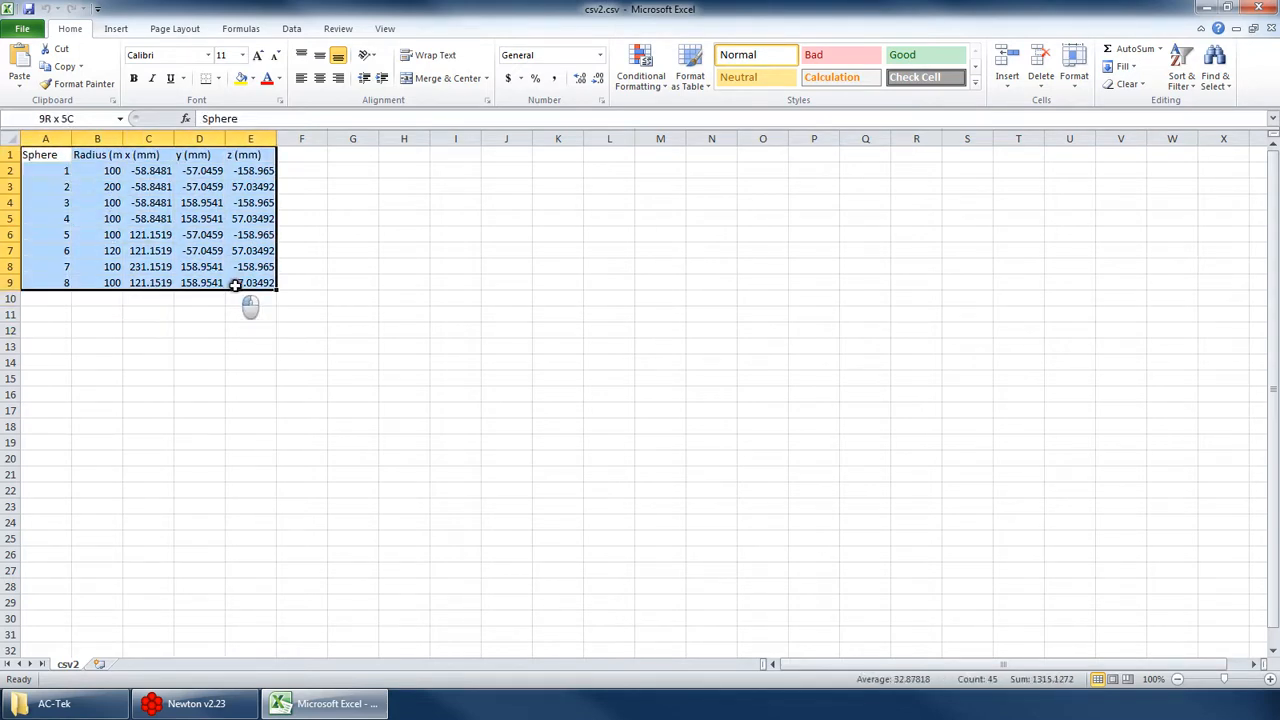
left_click(1257, 9)
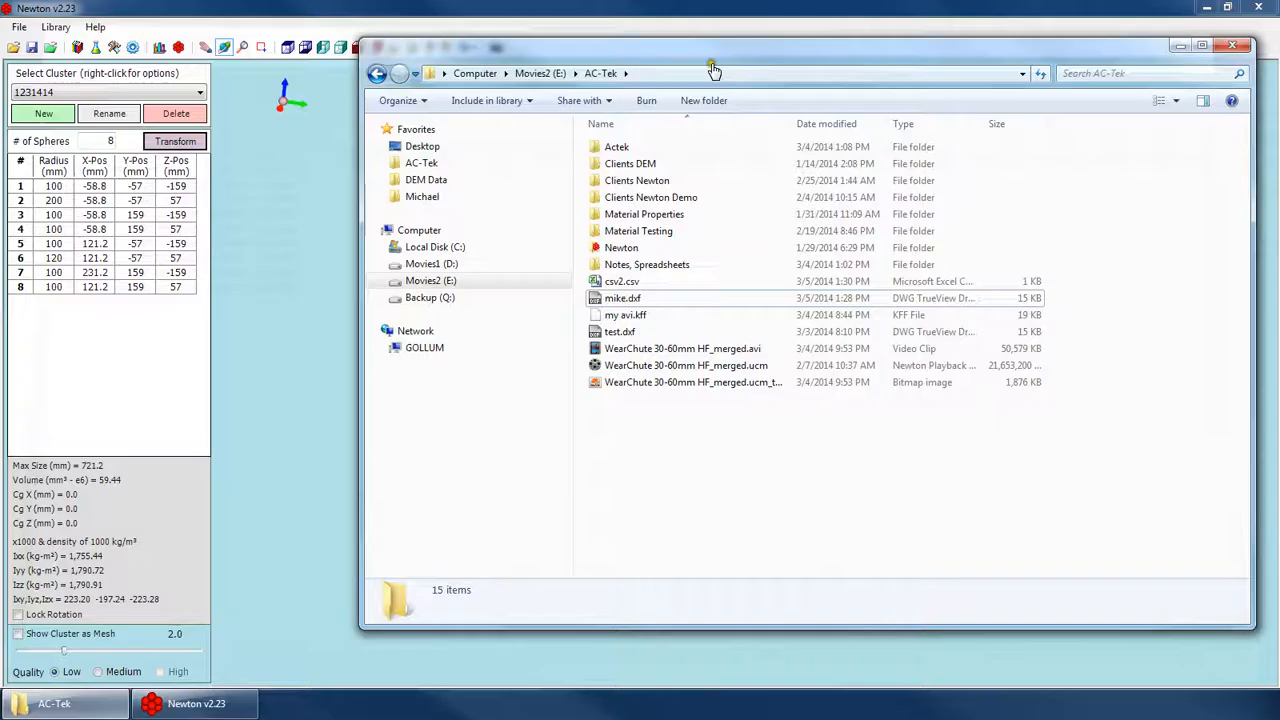
Return to Newton and import csv2.csv from the AC-Tek folder as a new cluster named csv2.
right_click(148, 90)
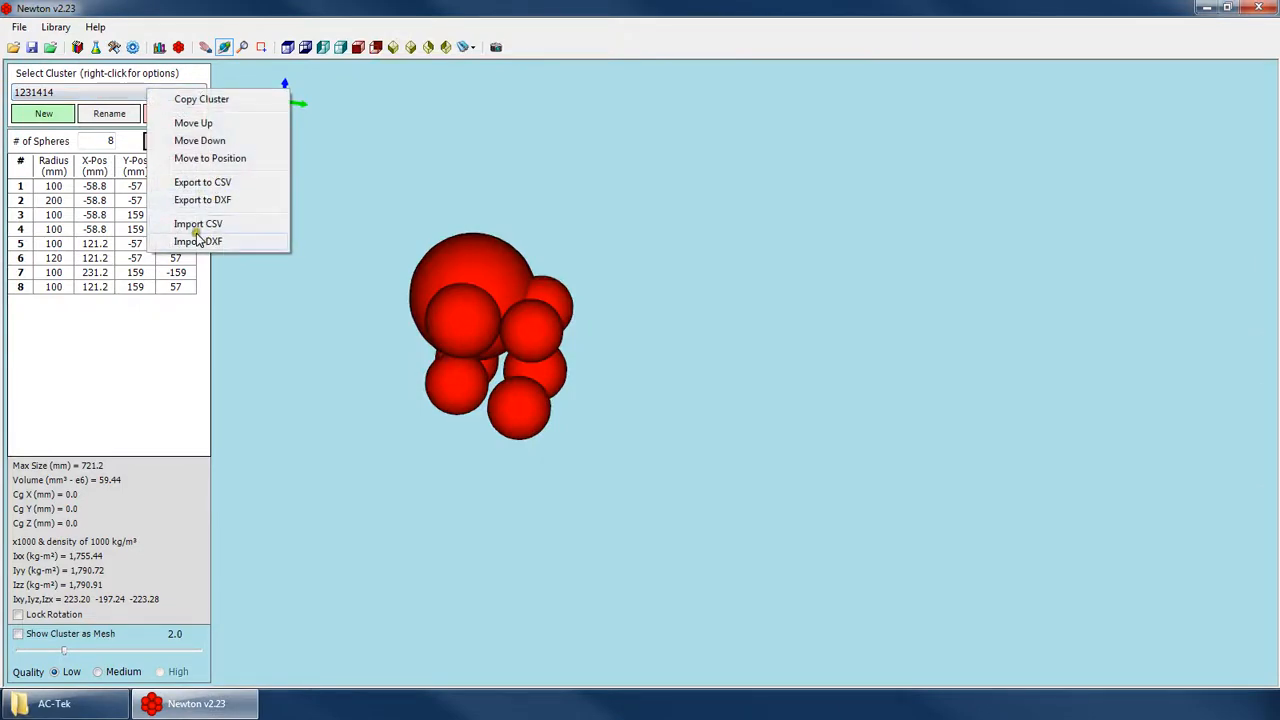
left_click(212, 224)
left_click(203, 262)
double_click(203, 262)
left_click(588, 343)
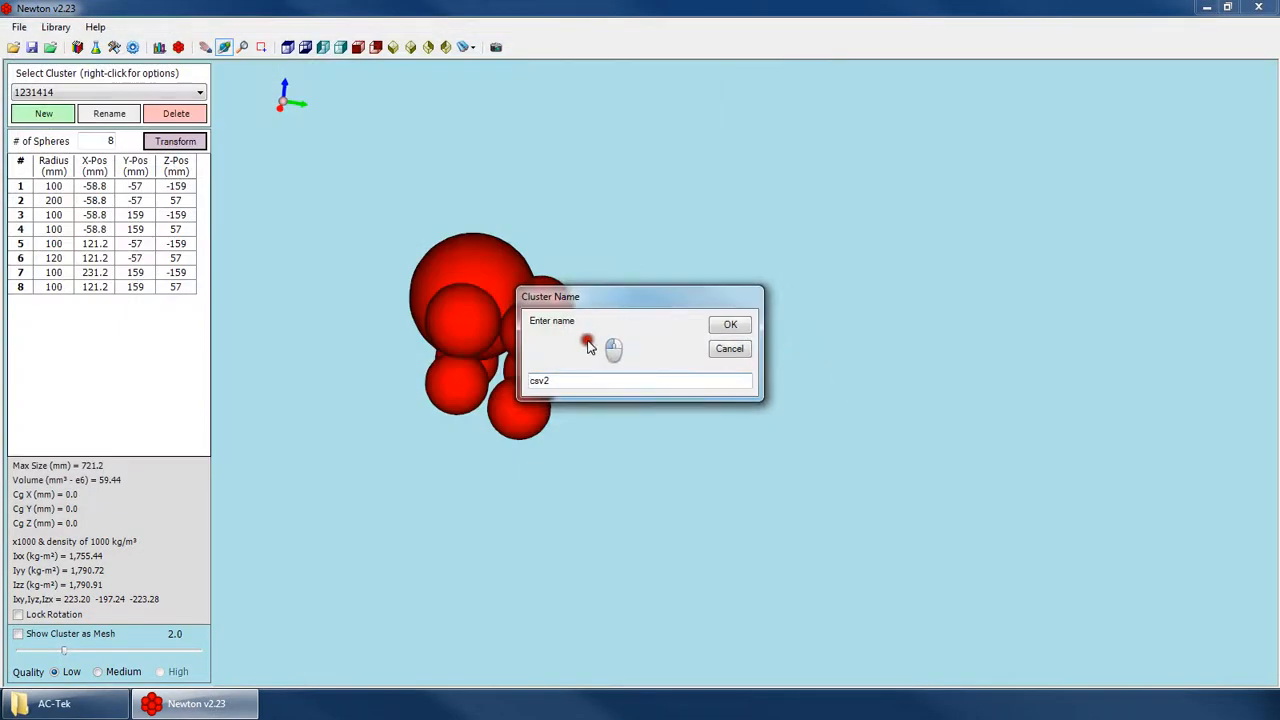
left_click(728, 325)
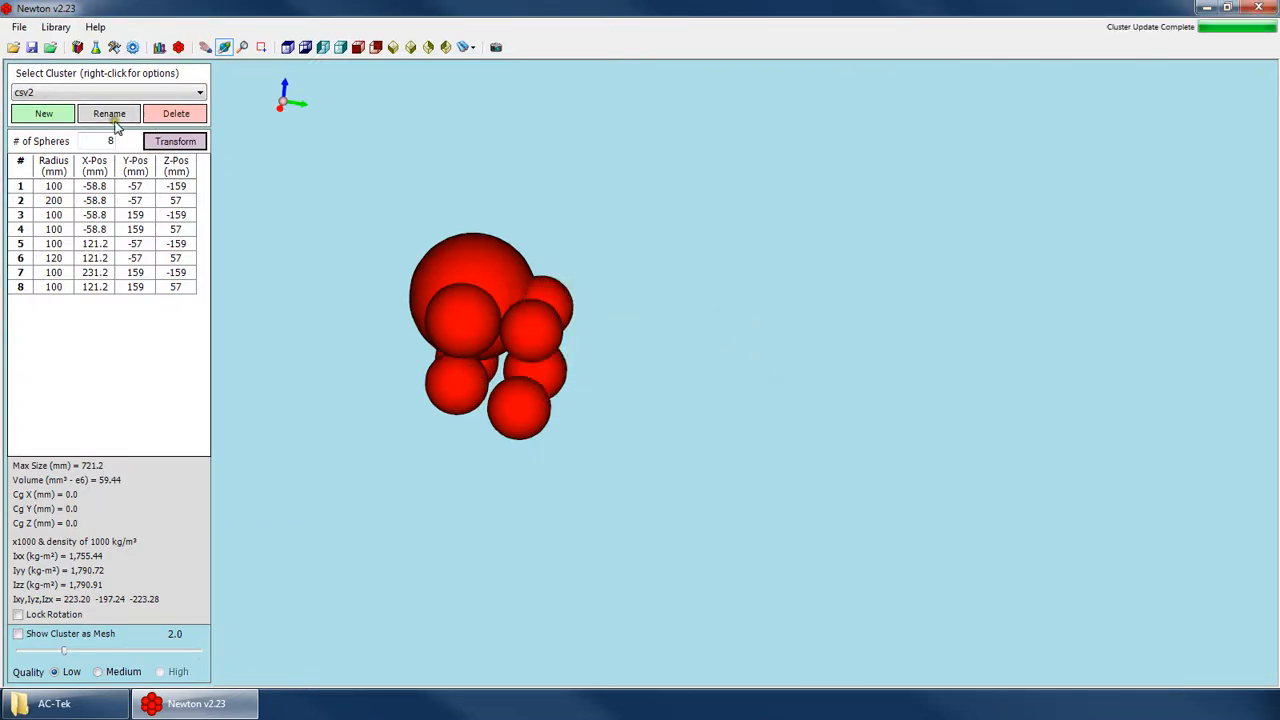
Browse the cluster list to compare the imported csv2 cluster with 1231414 and the others, ending on csv2.
left_click(56, 92)
left_click(56, 459)
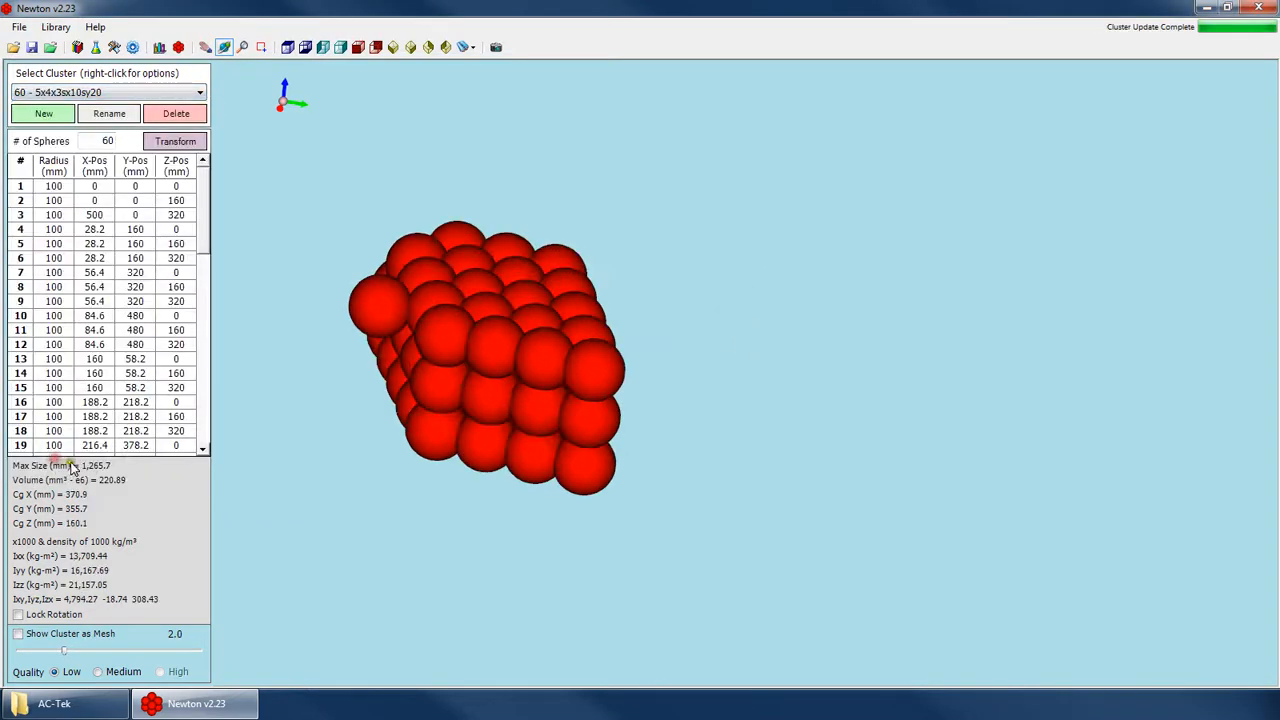
key("Down")
key("Down")
key("Up")
key("Down")
key("Up")
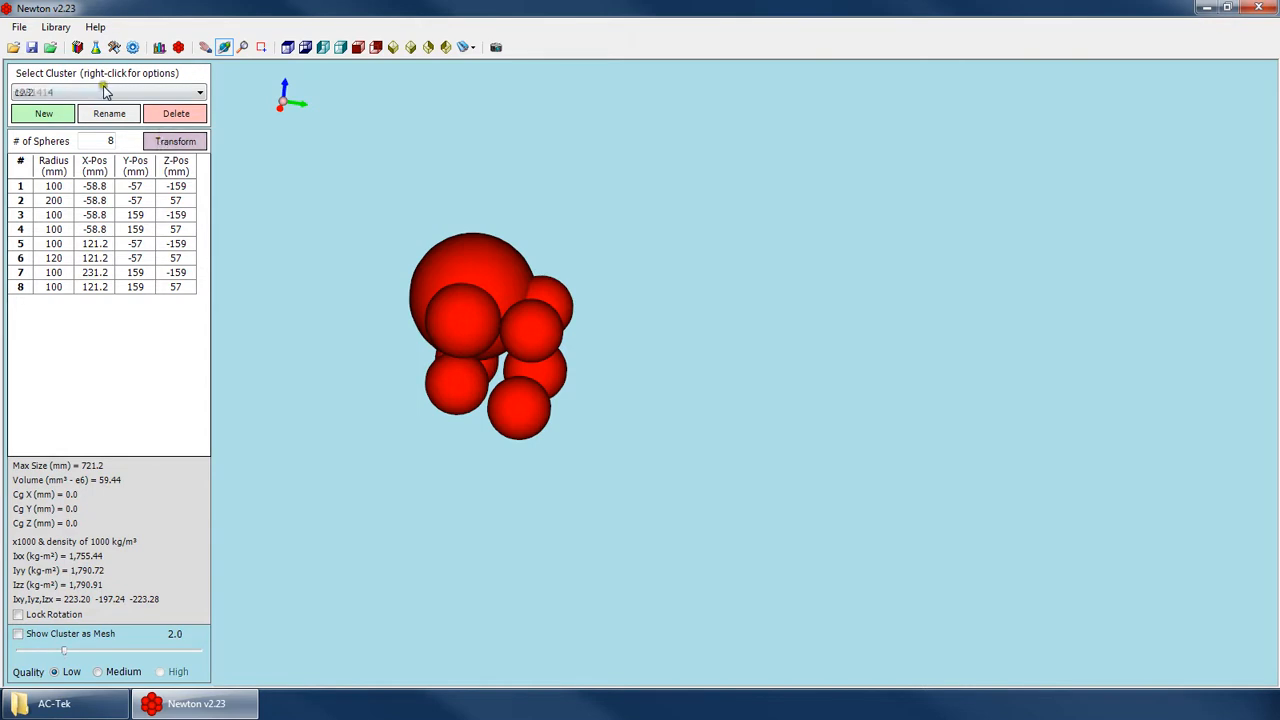
scroll(108, 88, "down", 1)
left_click(111, 88)
left_click_drag(204, 405, 254, 143)
scroll(255, 114, "down", 6)
left_click(236, 108)
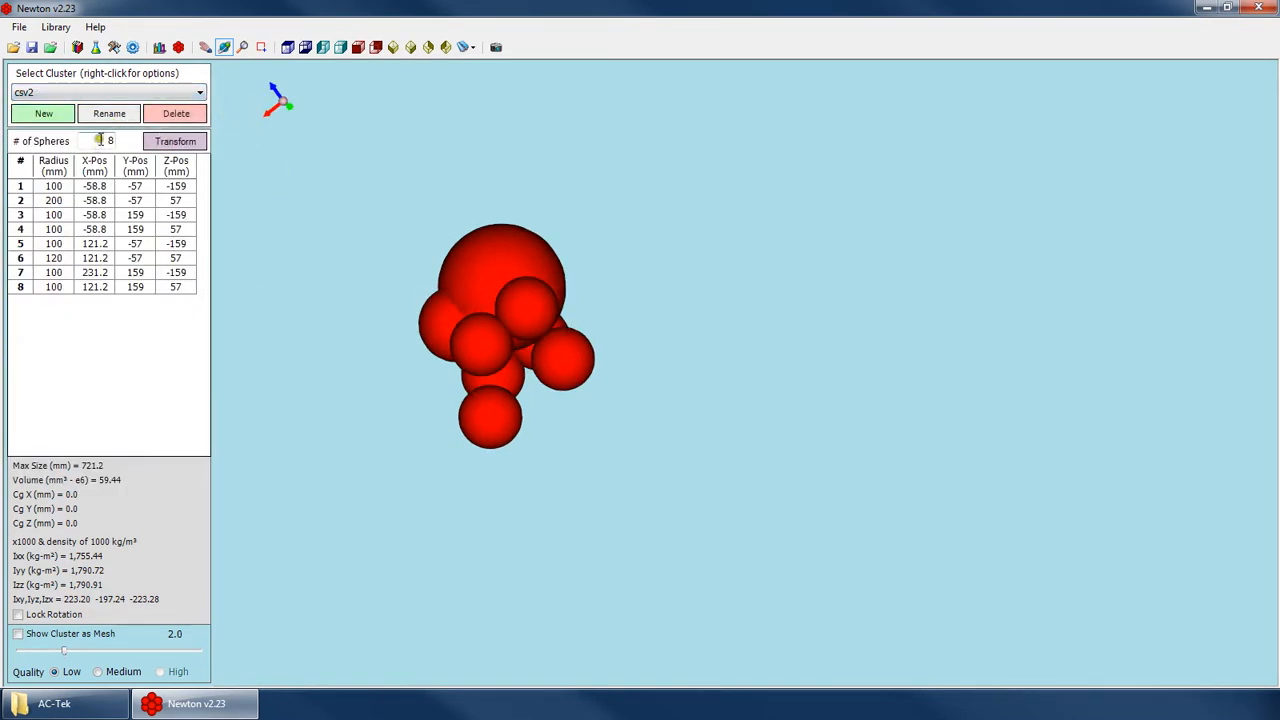
Inspect the sphere count and the radius entries of the first and last spheres of cluster csv2 in the 3D view.
double_click(100, 140)
left_click(91, 186)
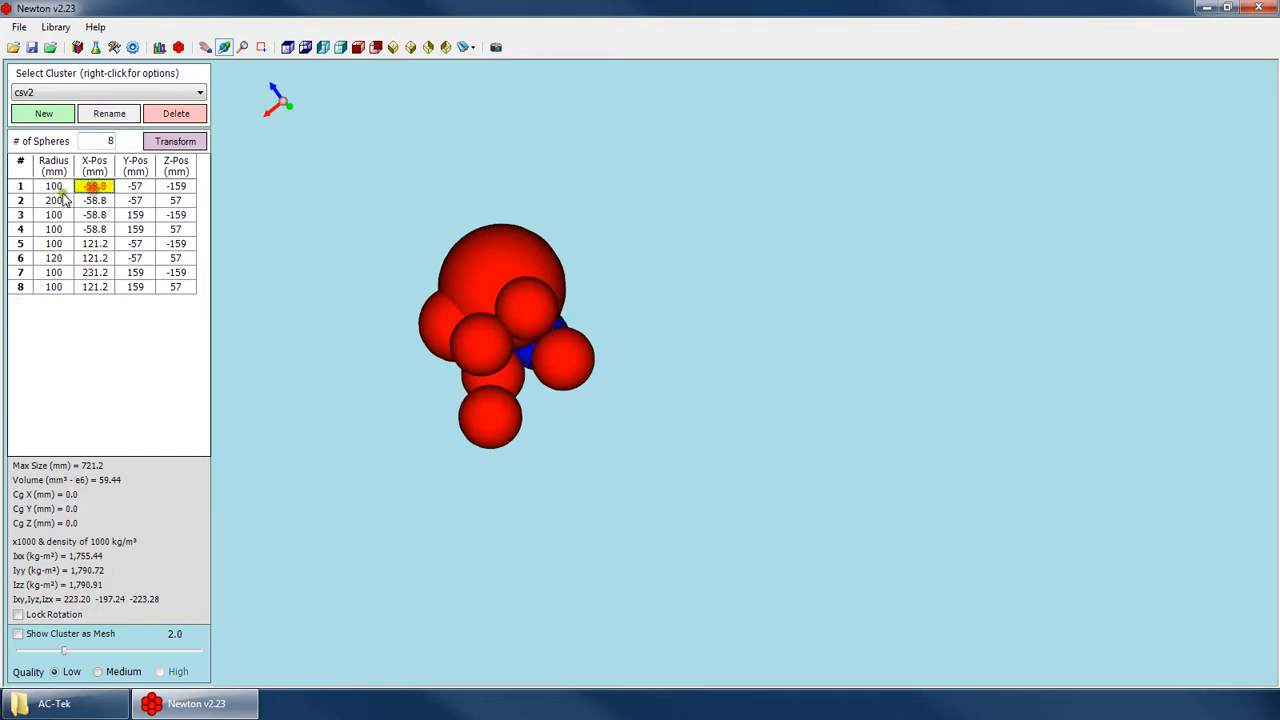
left_click(60, 286)
left_click(62, 187)
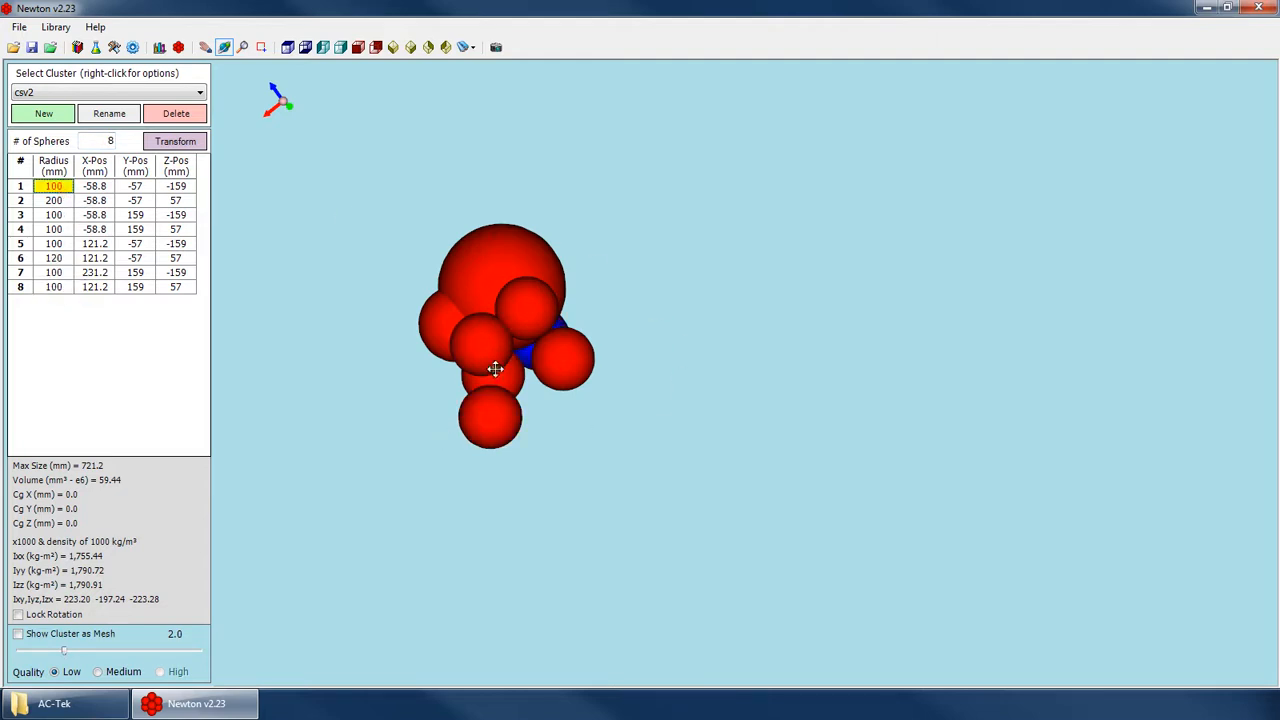
mouse_move(450, 390)
left_mouse_down()
mouse_move(538, 286)
mouse_move(723, 343)
mouse_move(346, 200)
mouse_move(471, 449)
mouse_move(678, 328)
mouse_move(477, 300)
mouse_move(443, 411)
mouse_move(443, 473)
mouse_move(453, 376)
left_mouse_up()
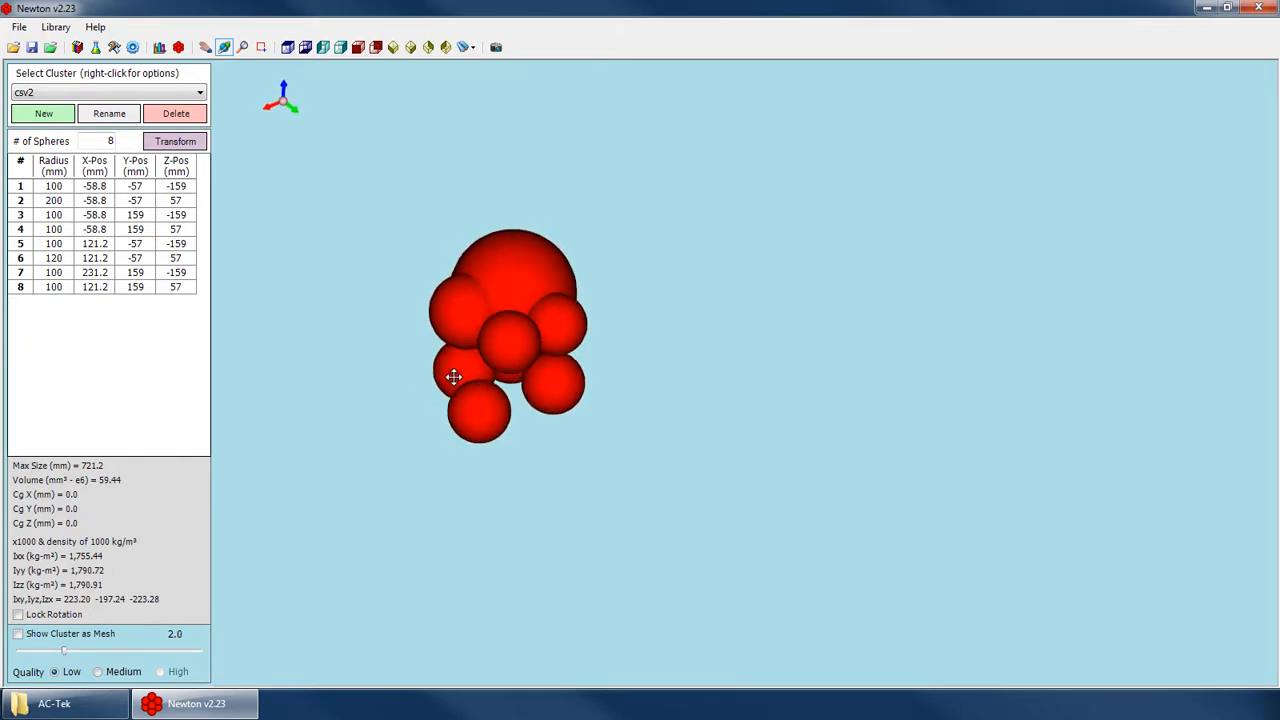